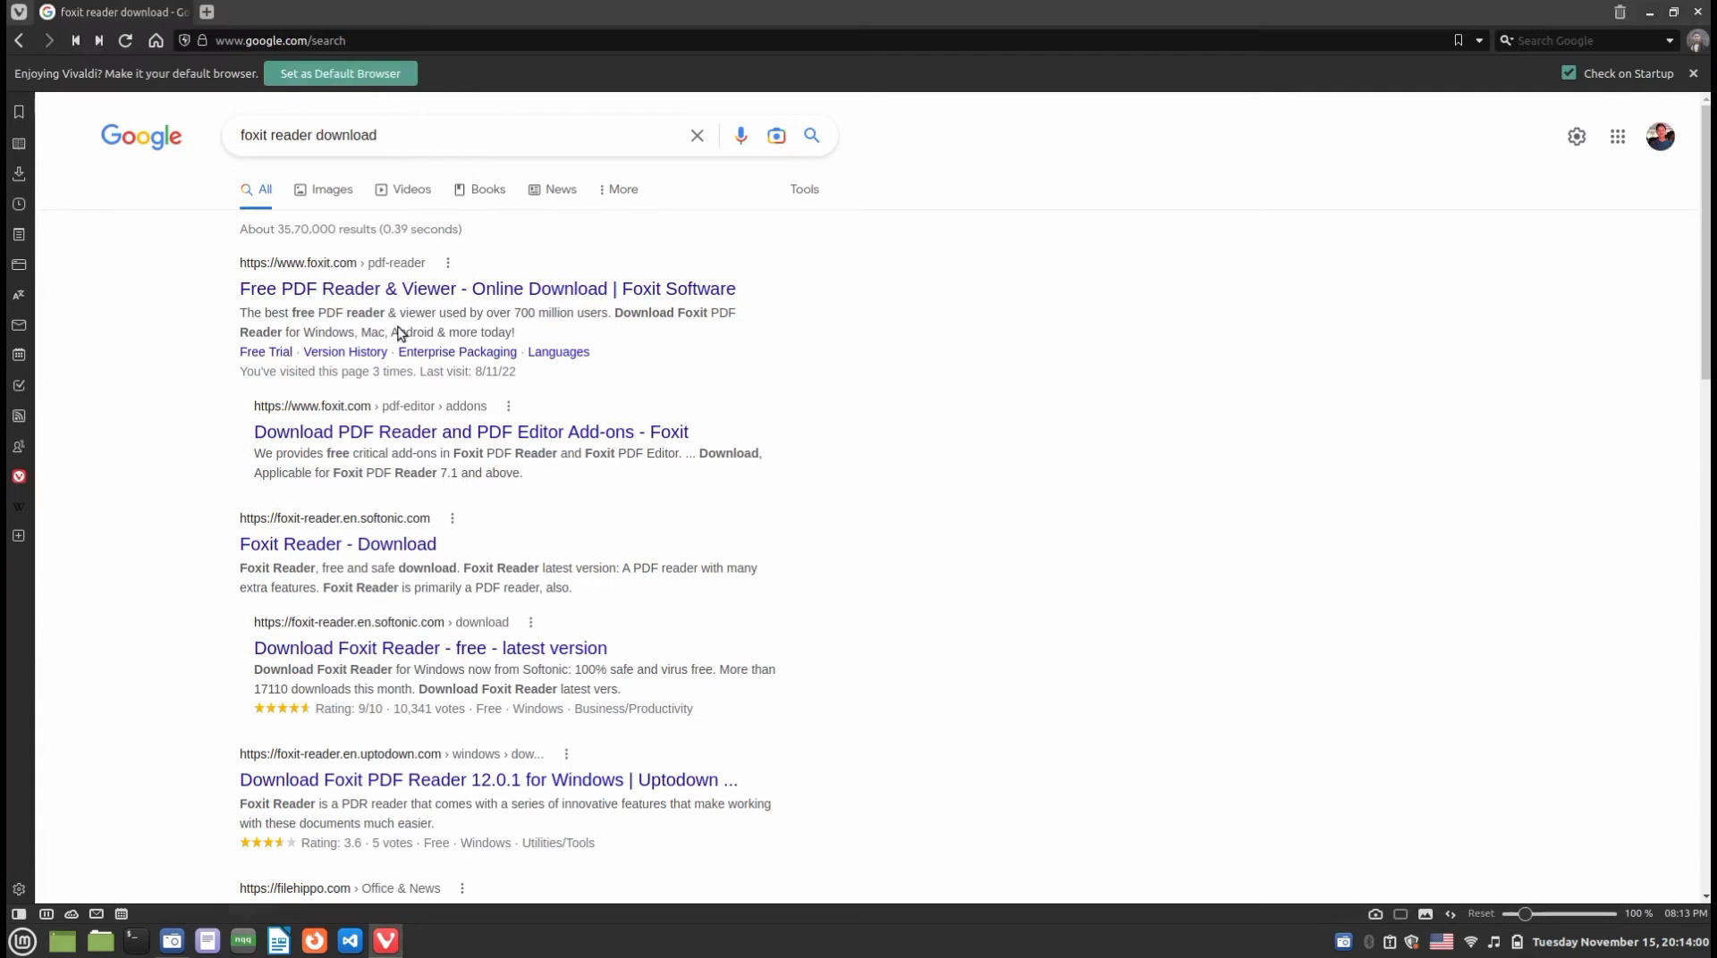
Open Foxit's PDF Reader page from the top 'Free PDF Reader & Viewer' Google result
left_click_drag(222, 290, 751, 289)
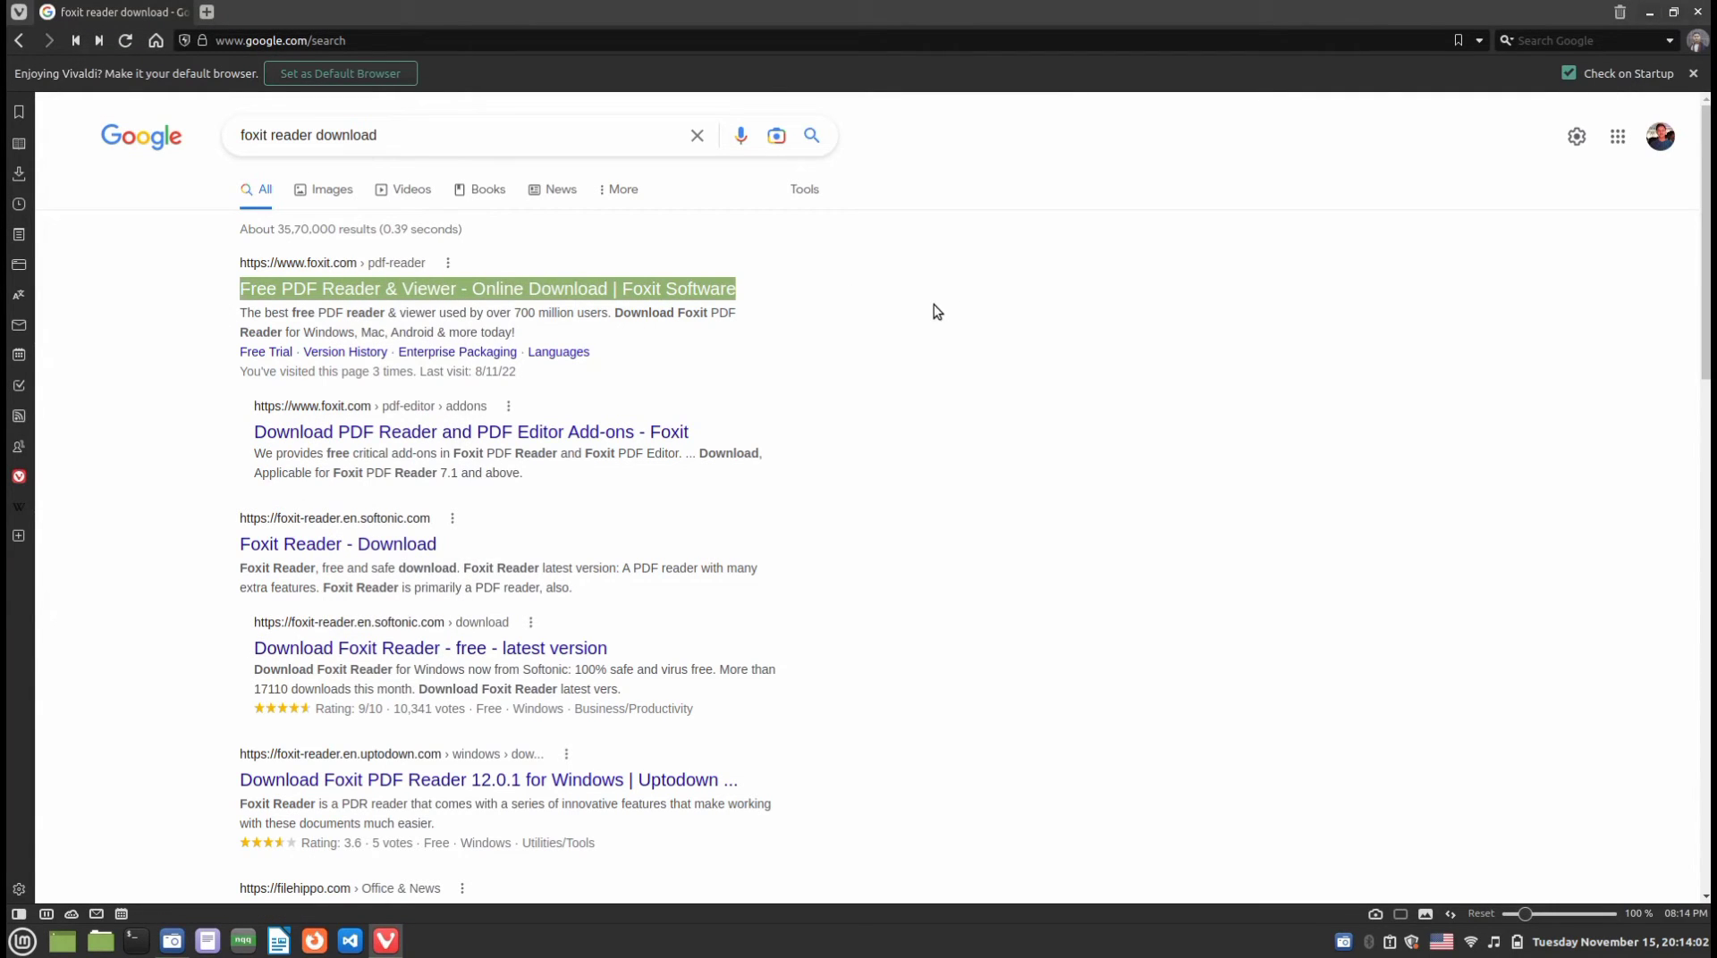
left_click(1082, 298)
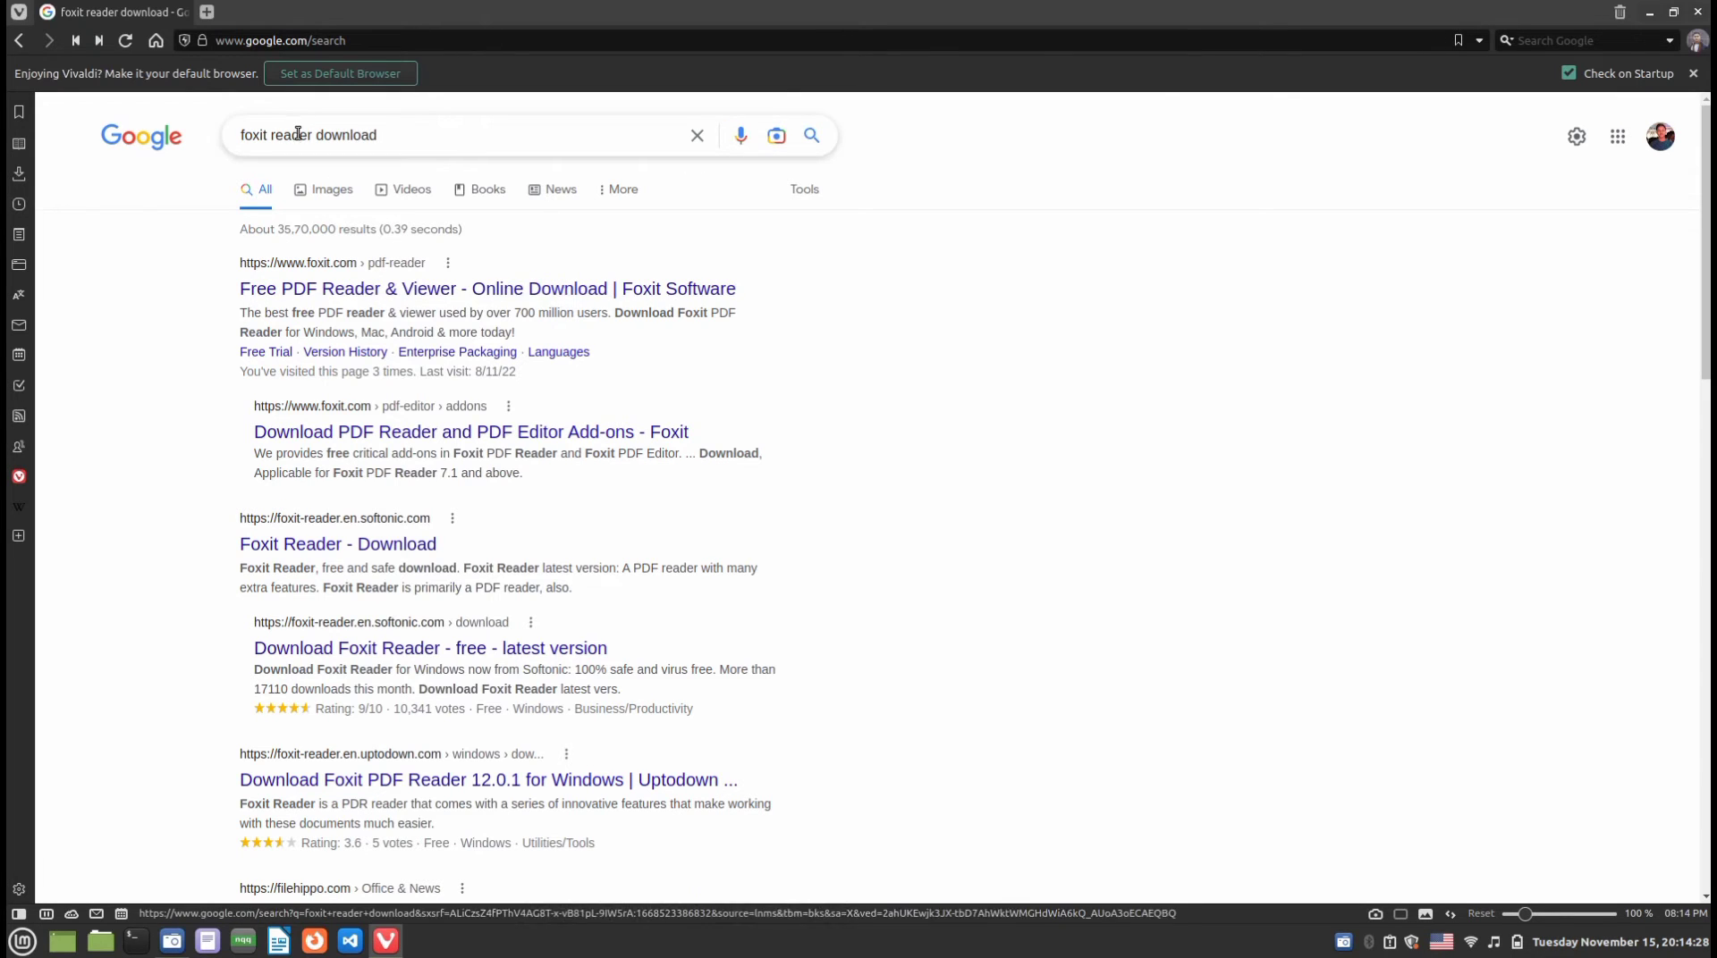
left_click_drag(453, 133, 156, 142)
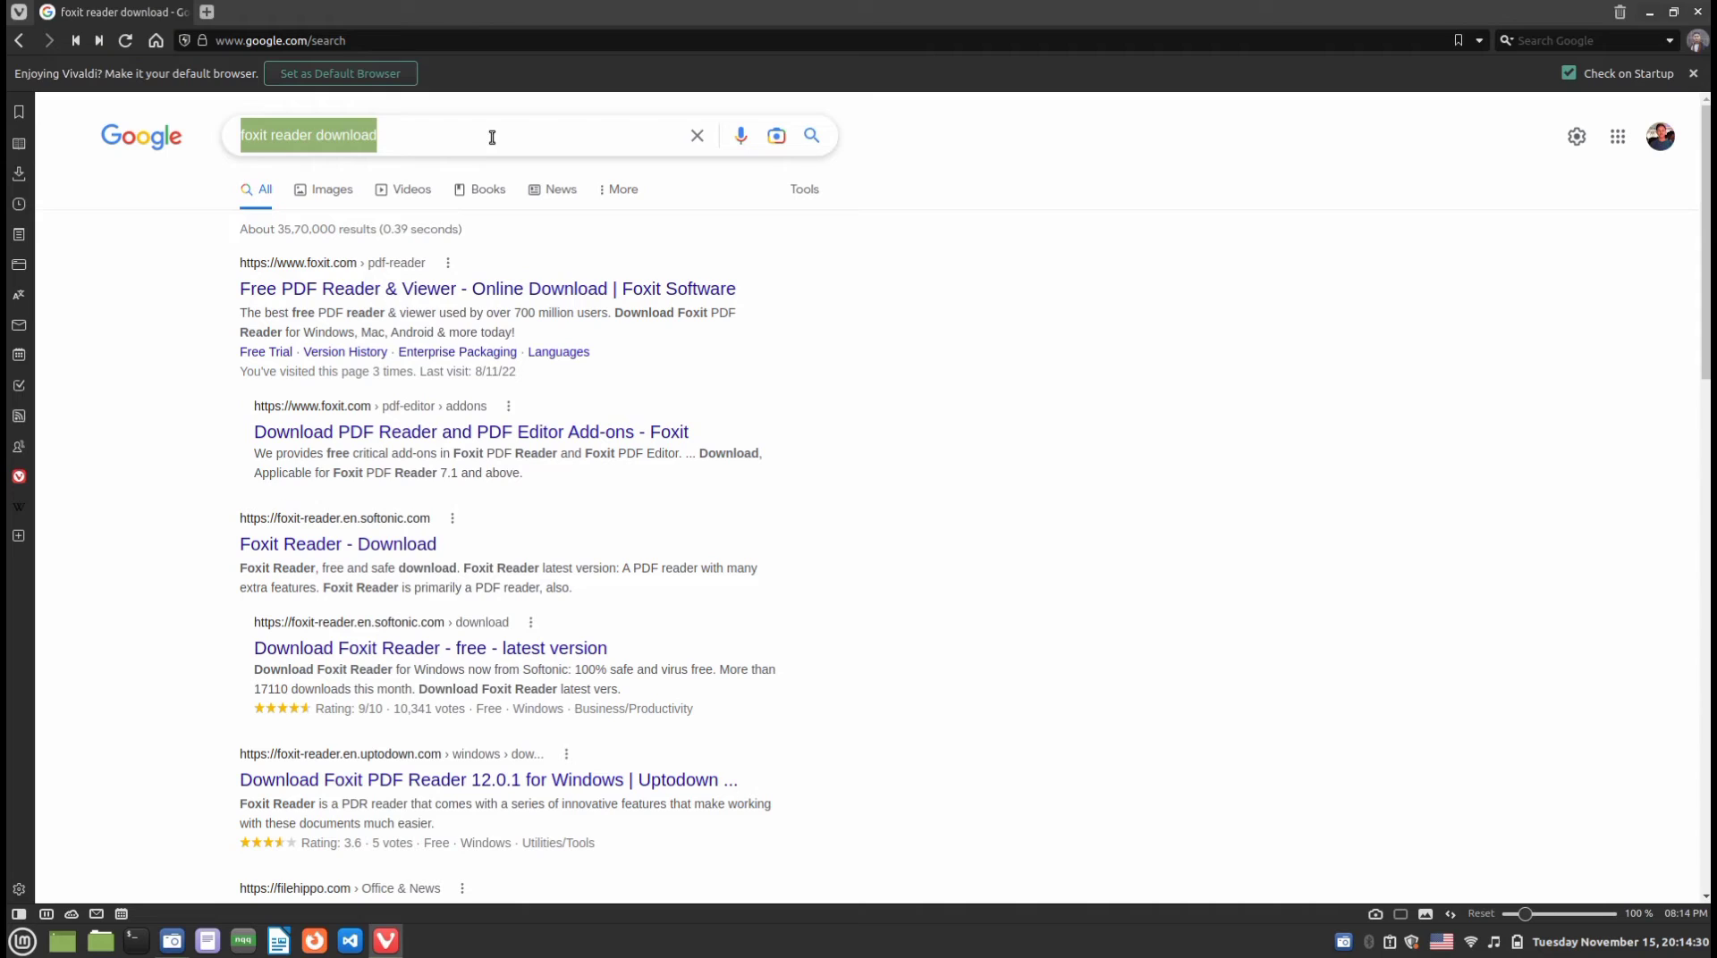
left_click(1042, 241)
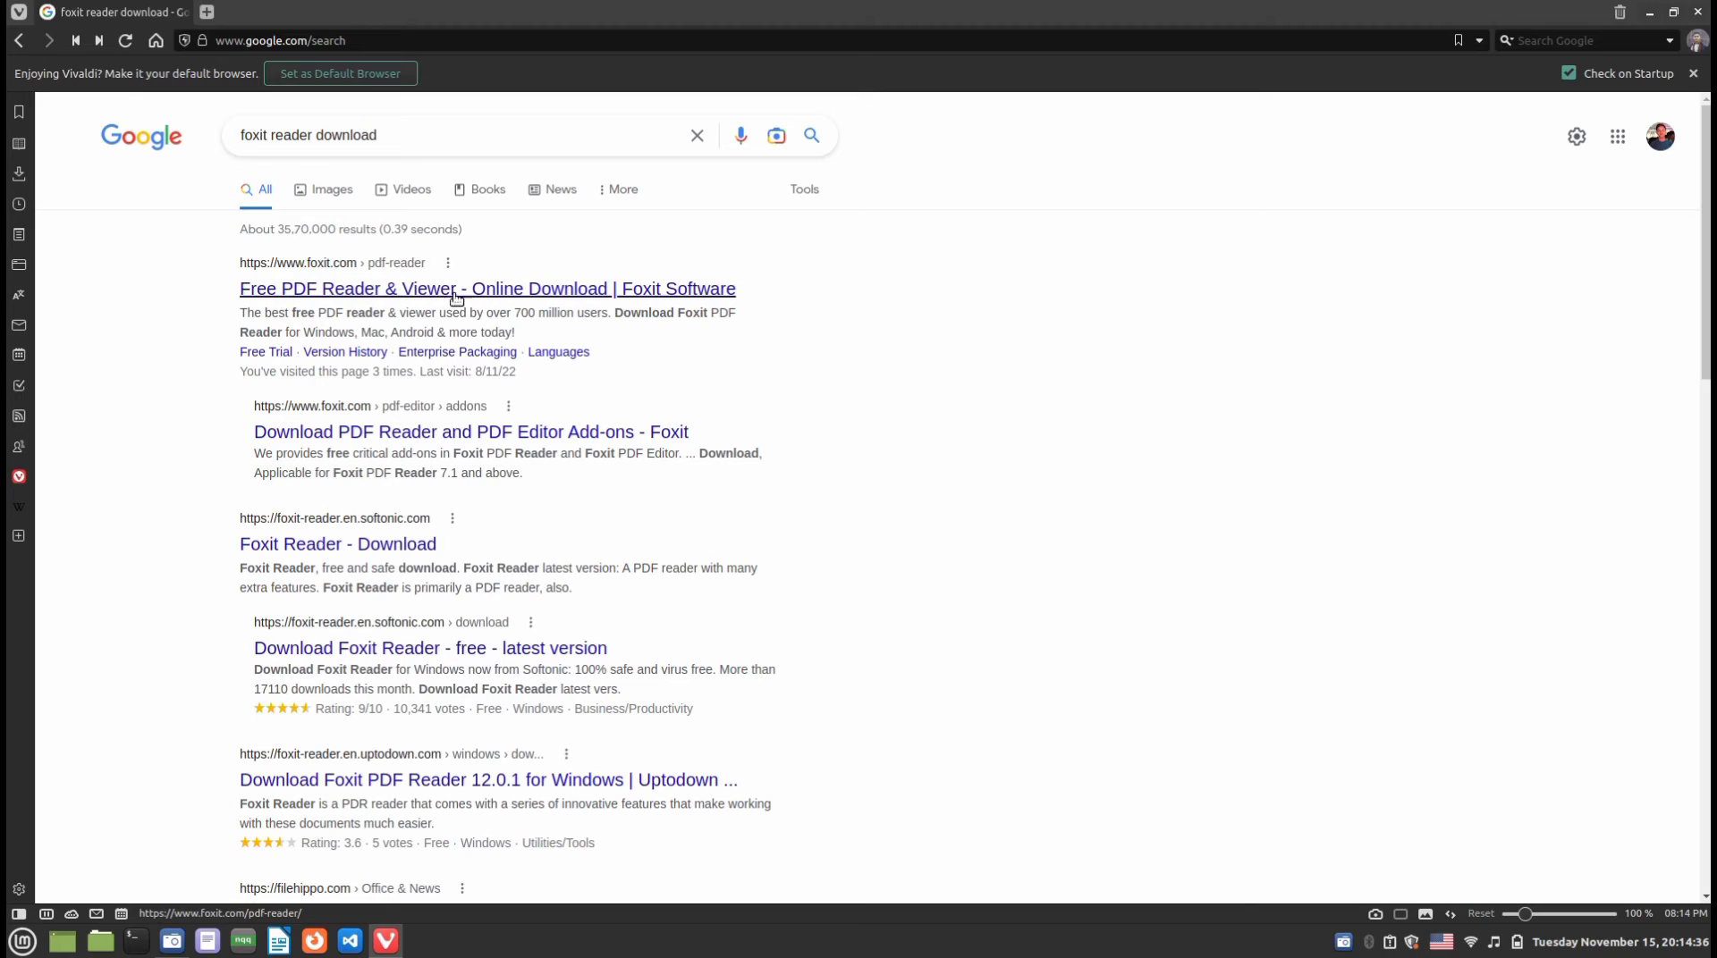
left_click_drag(220, 289, 467, 298)
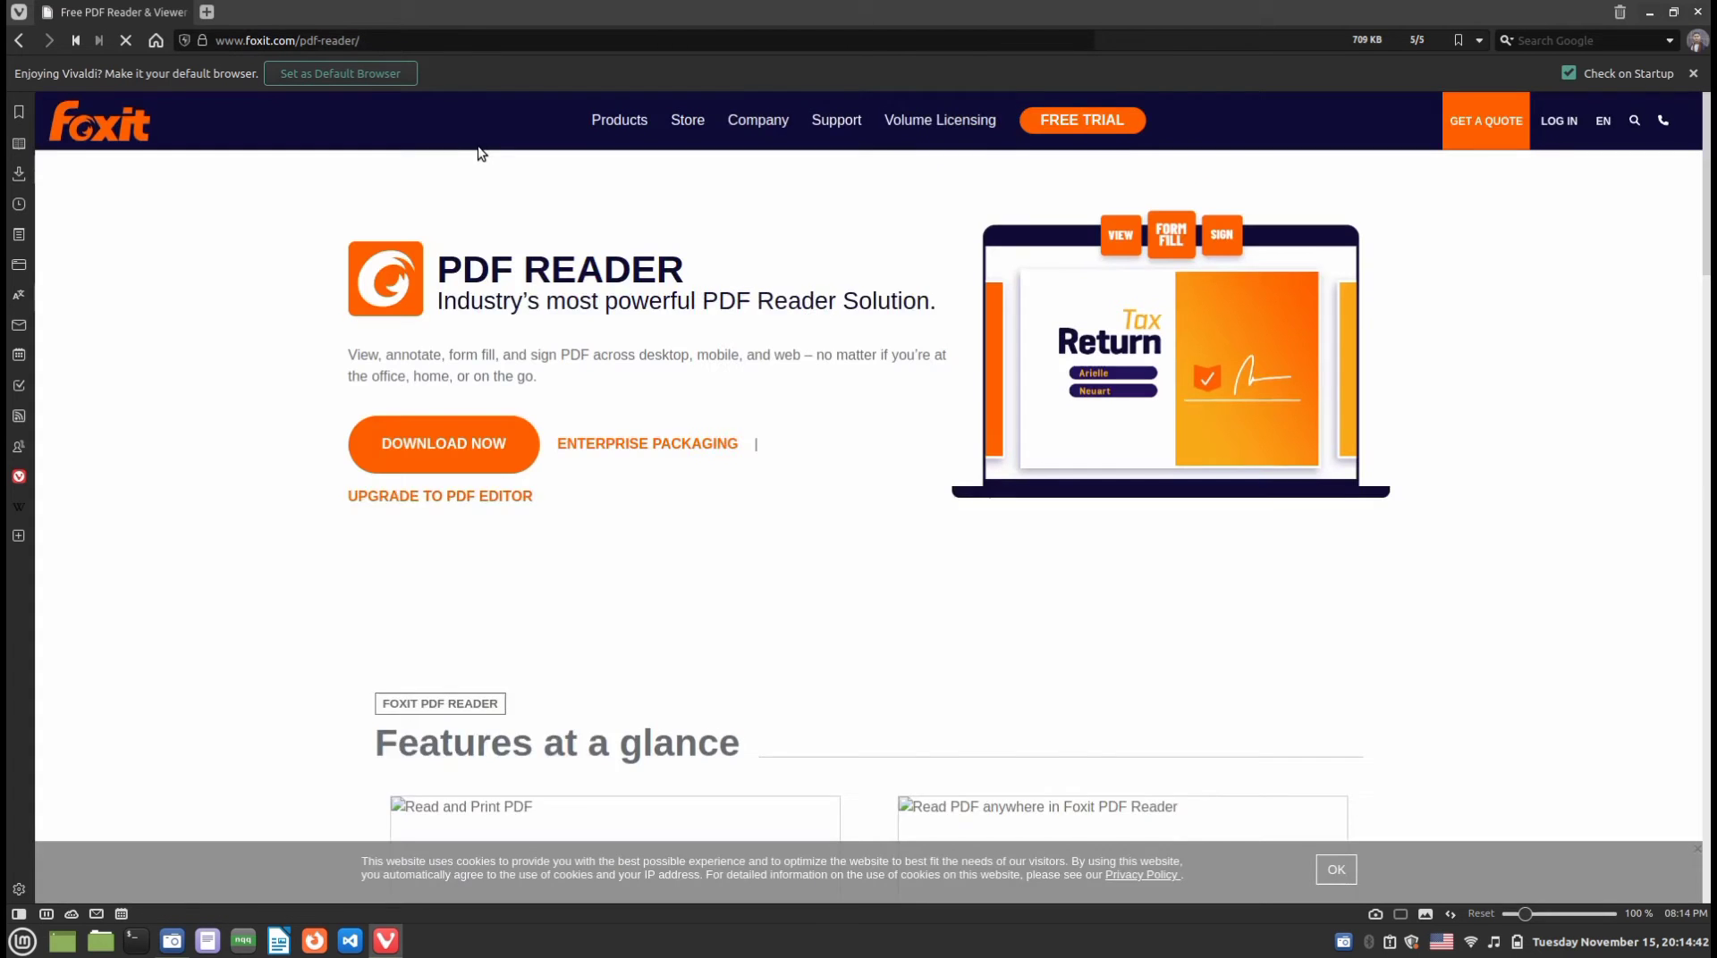
Request the Linux (64-bit), English Foxit PDF Reader download from the downloads page
left_click(459, 445)
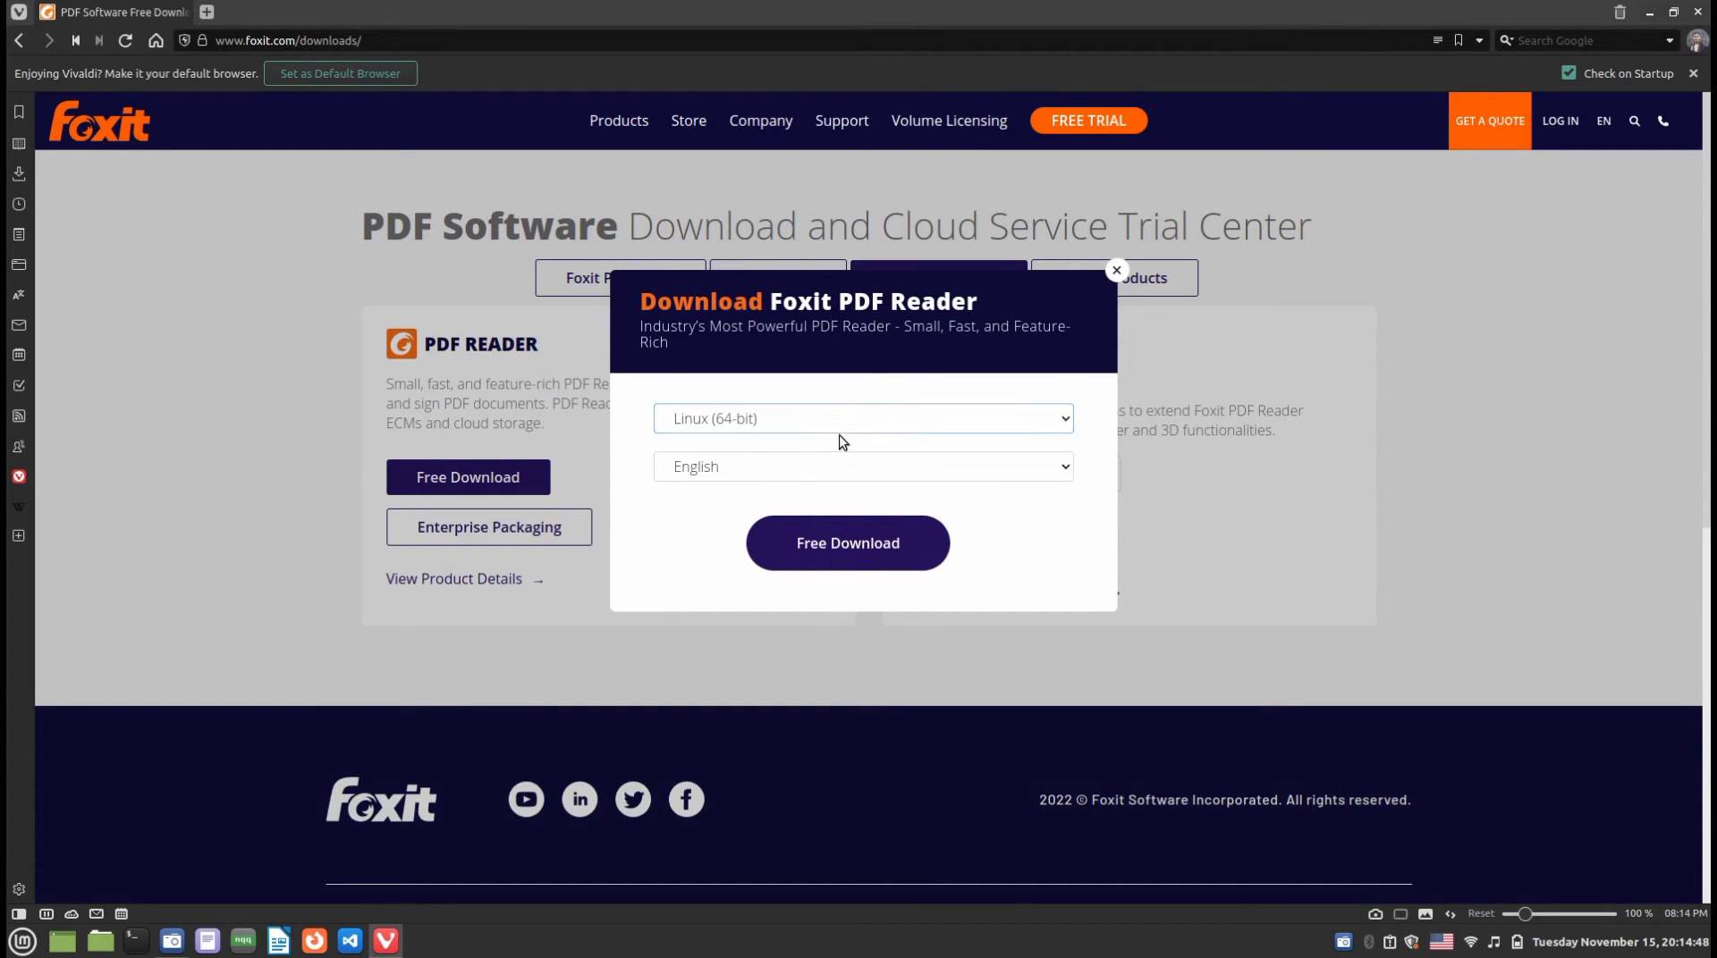
left_click(782, 417)
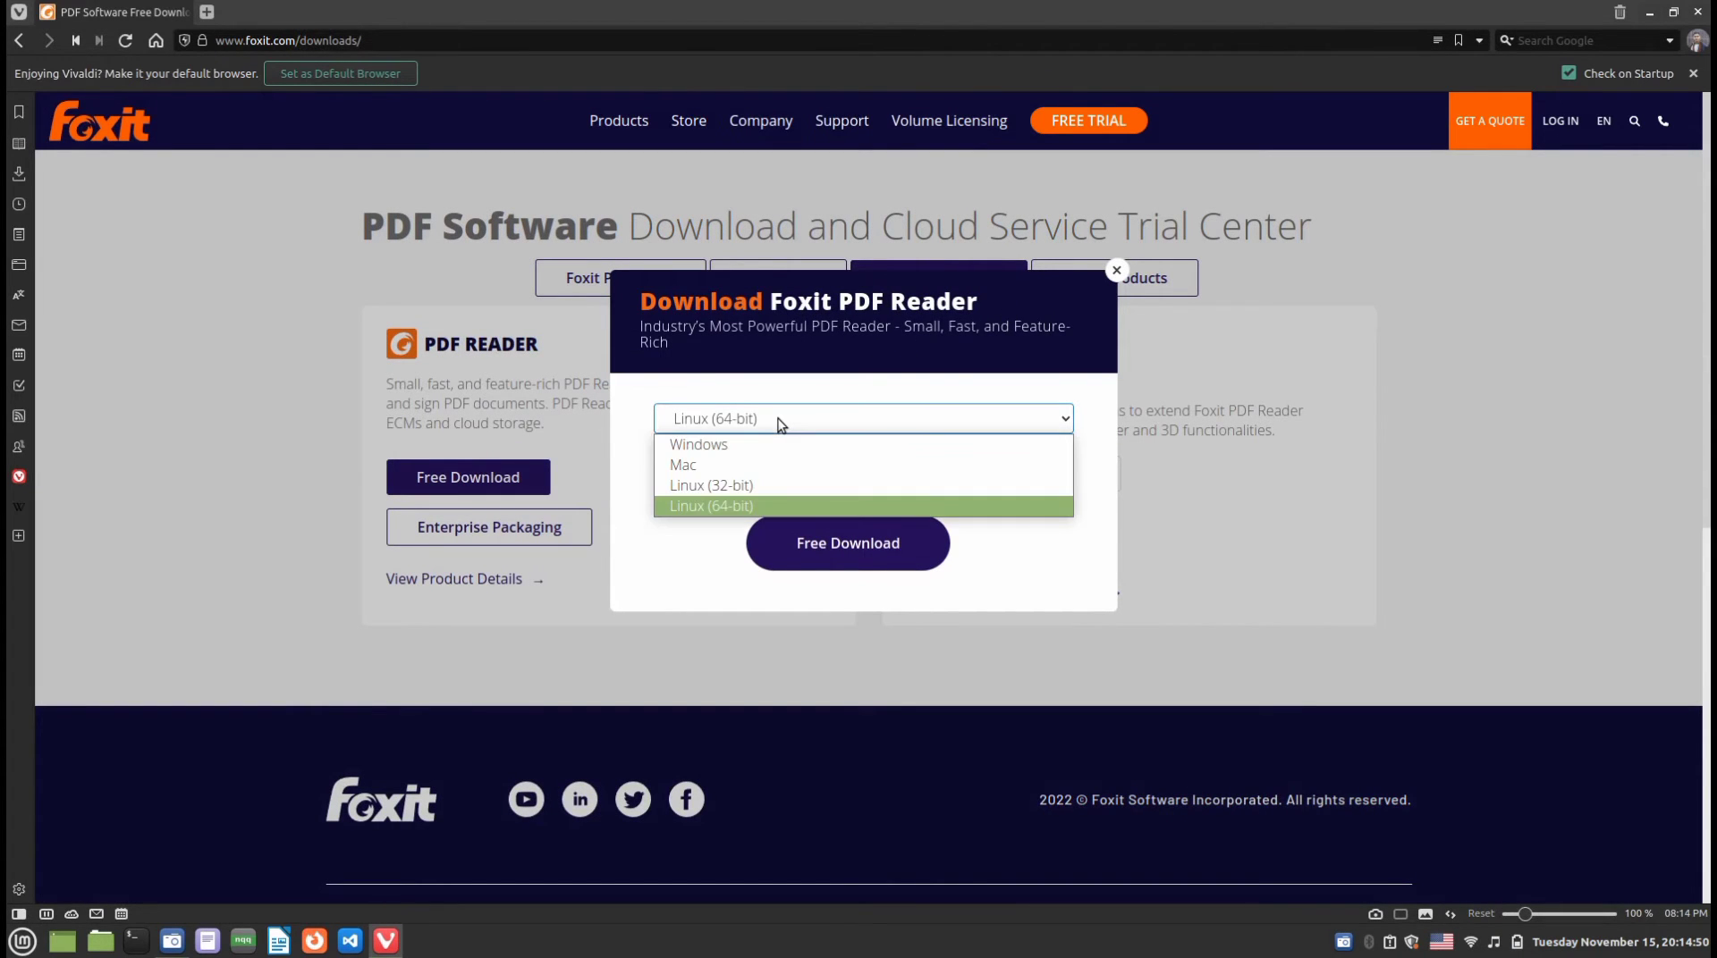
left_click(731, 505)
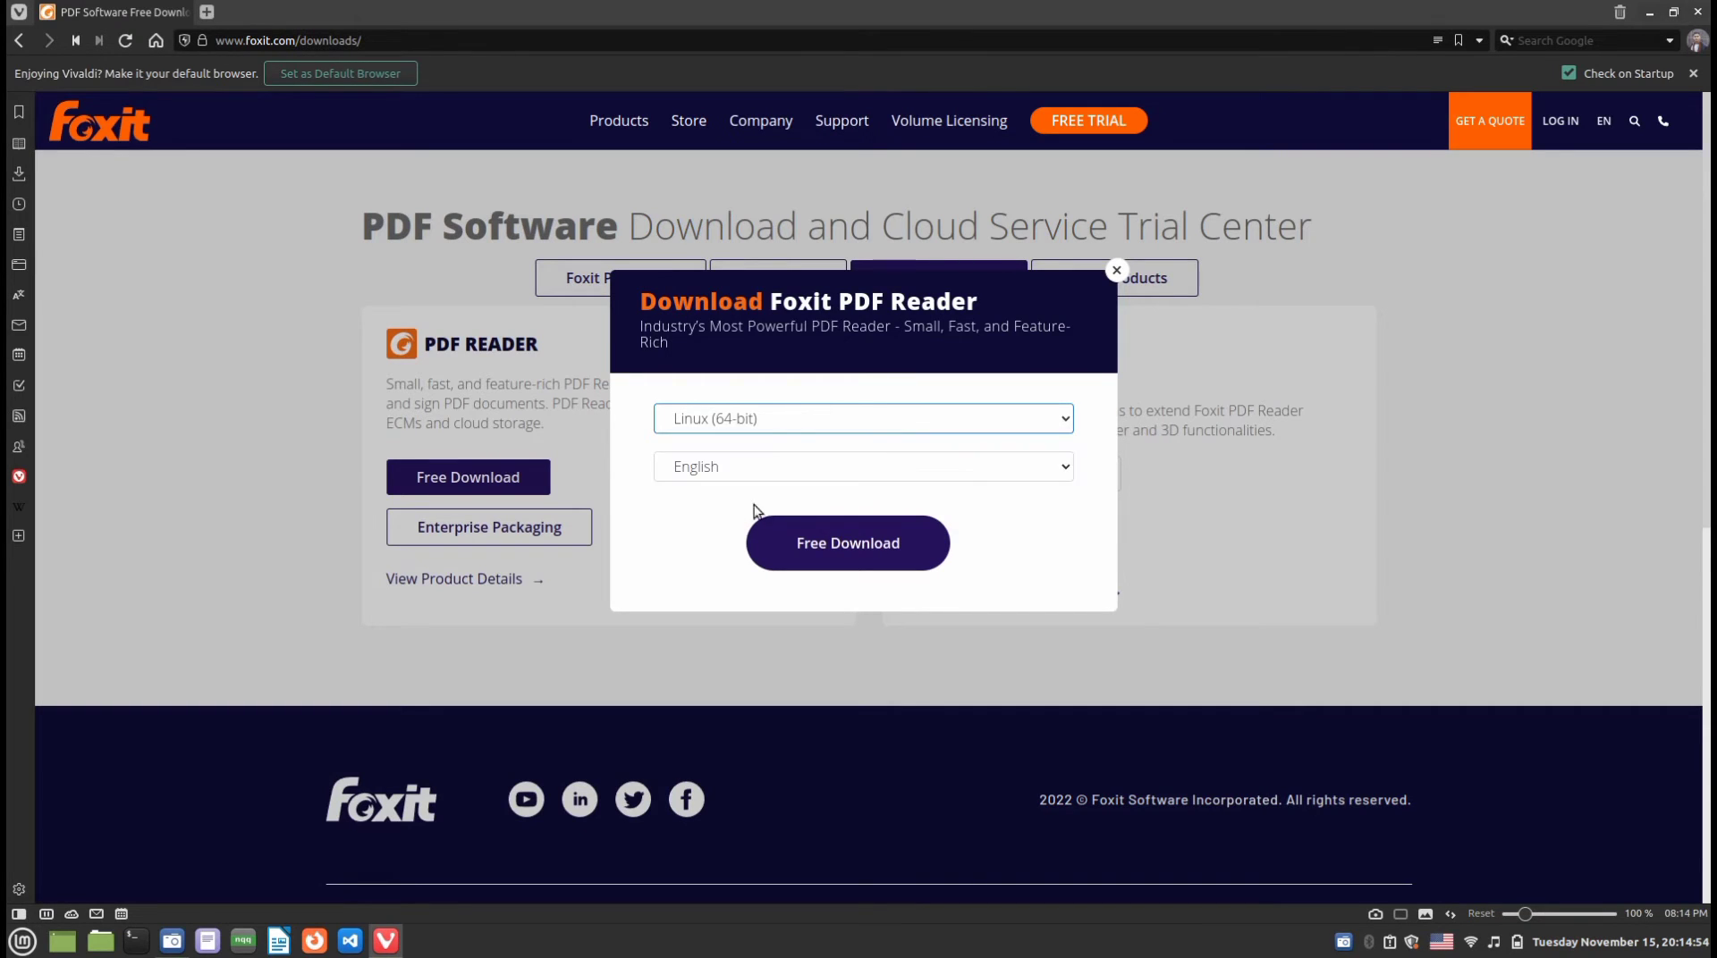
left_click(877, 542)
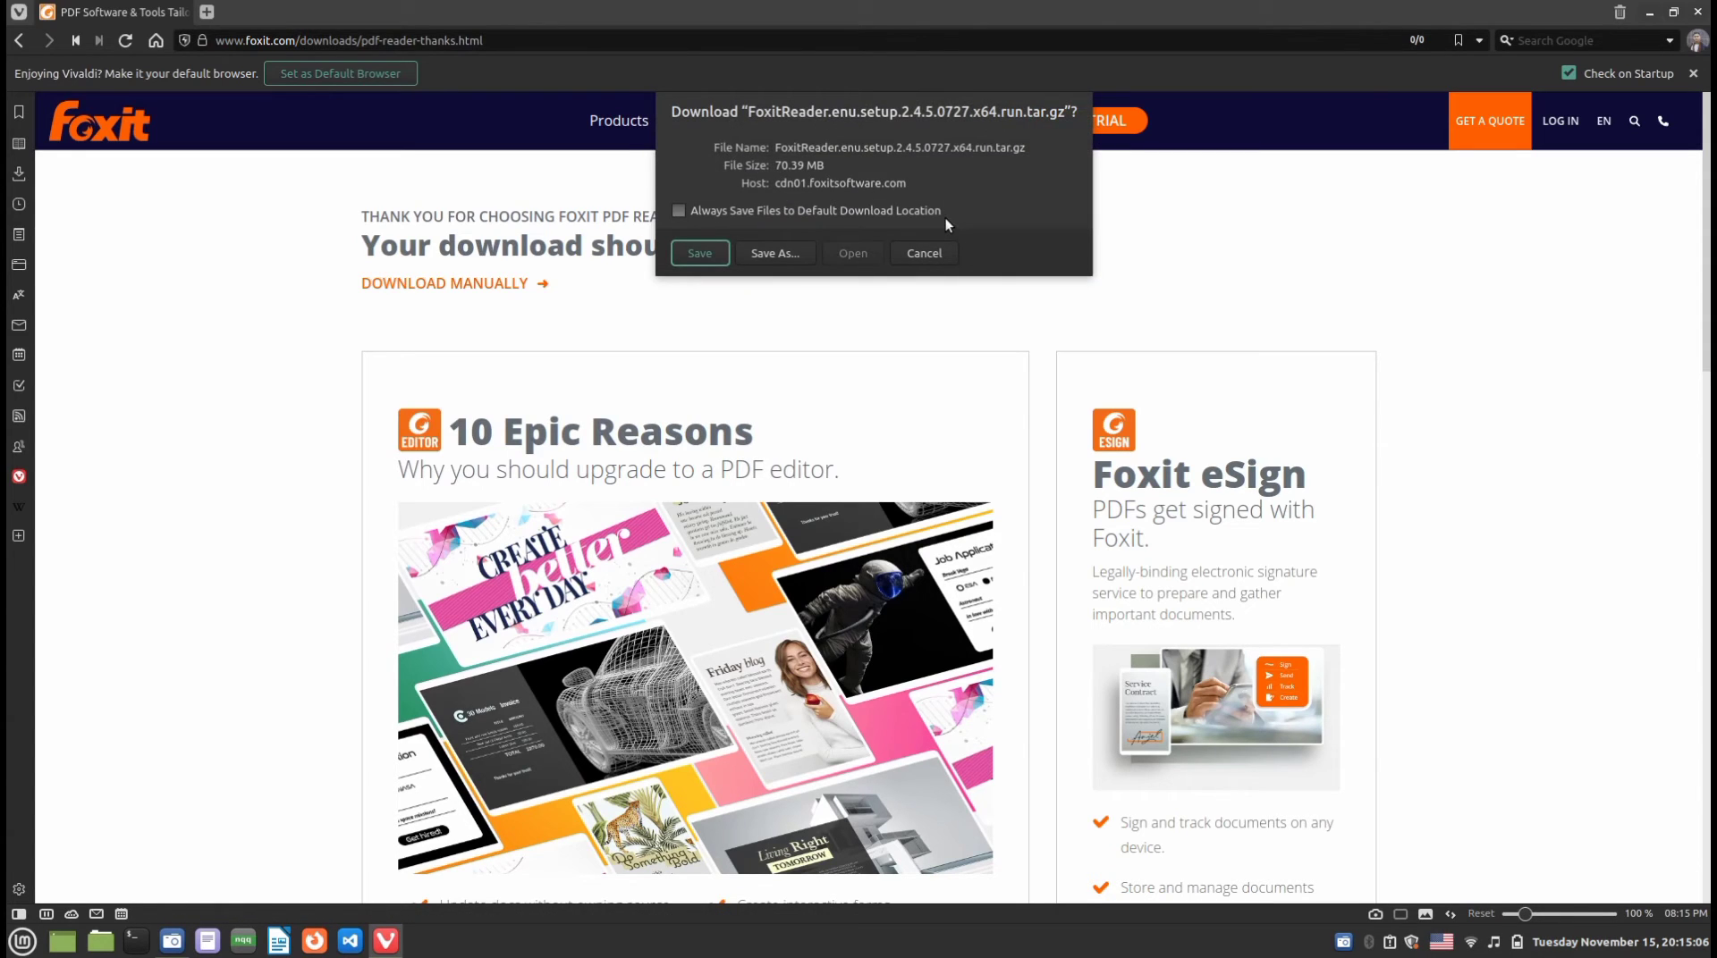
Save the Foxit archive, pause and remove it from the Downloads list, then quit Vivaldi
left_click(702, 255)
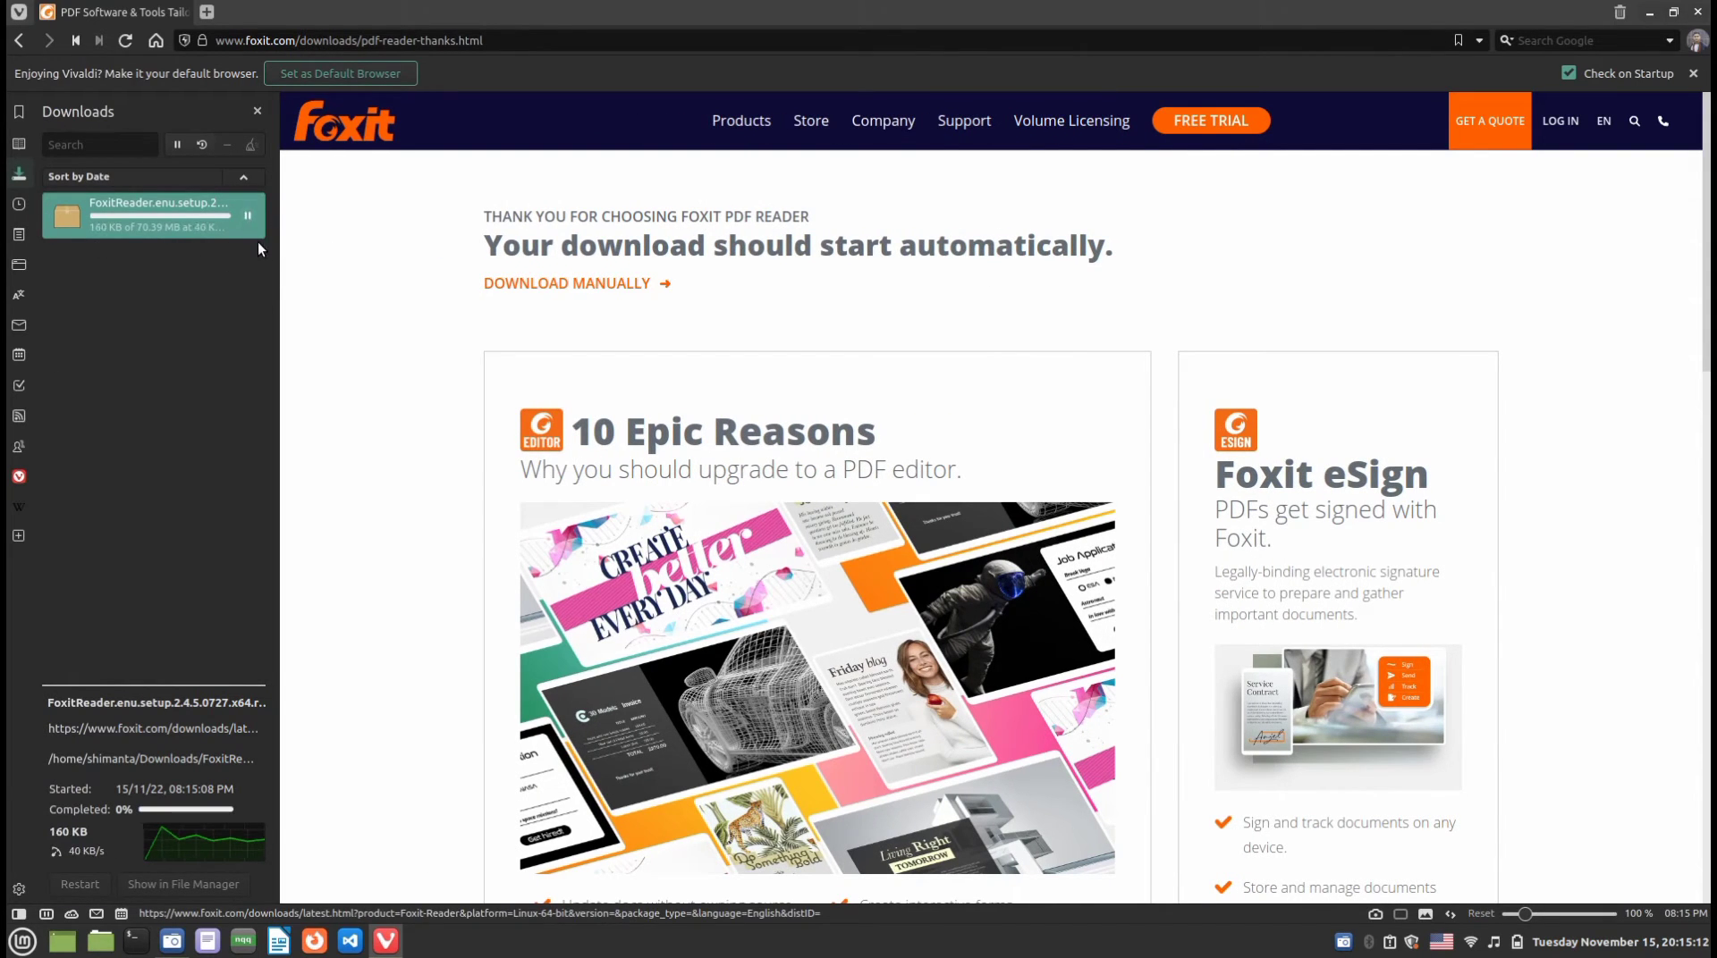
left_click(248, 216)
right_click(181, 217)
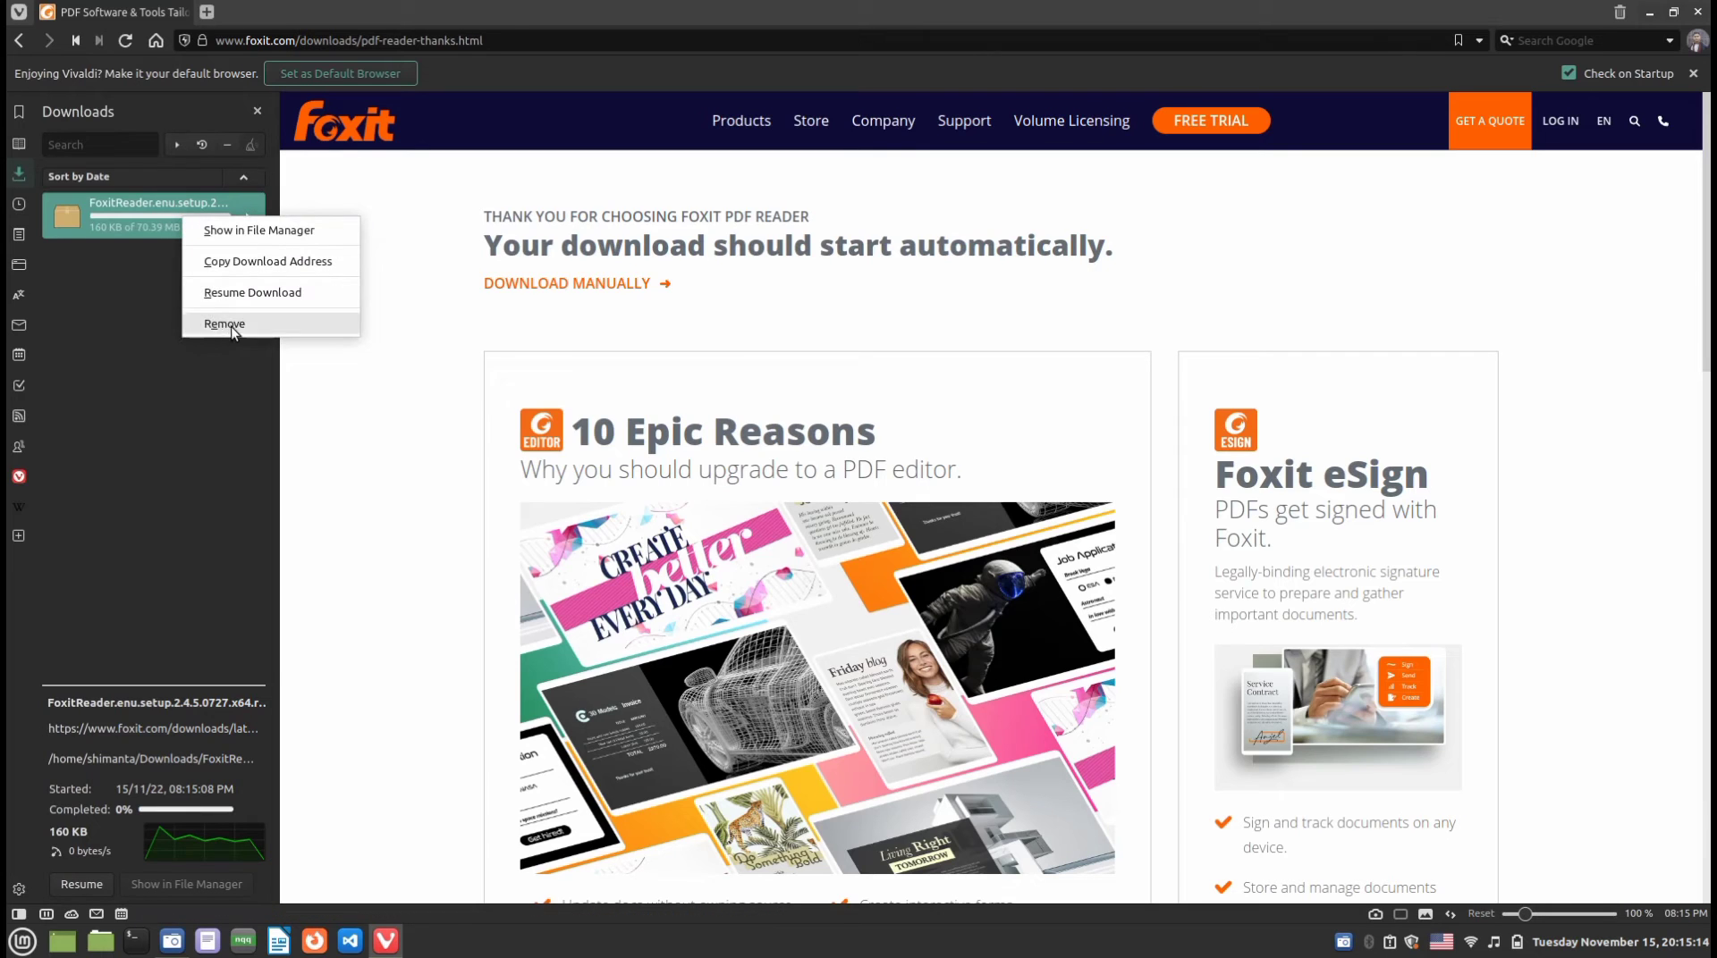
left_click(254, 318)
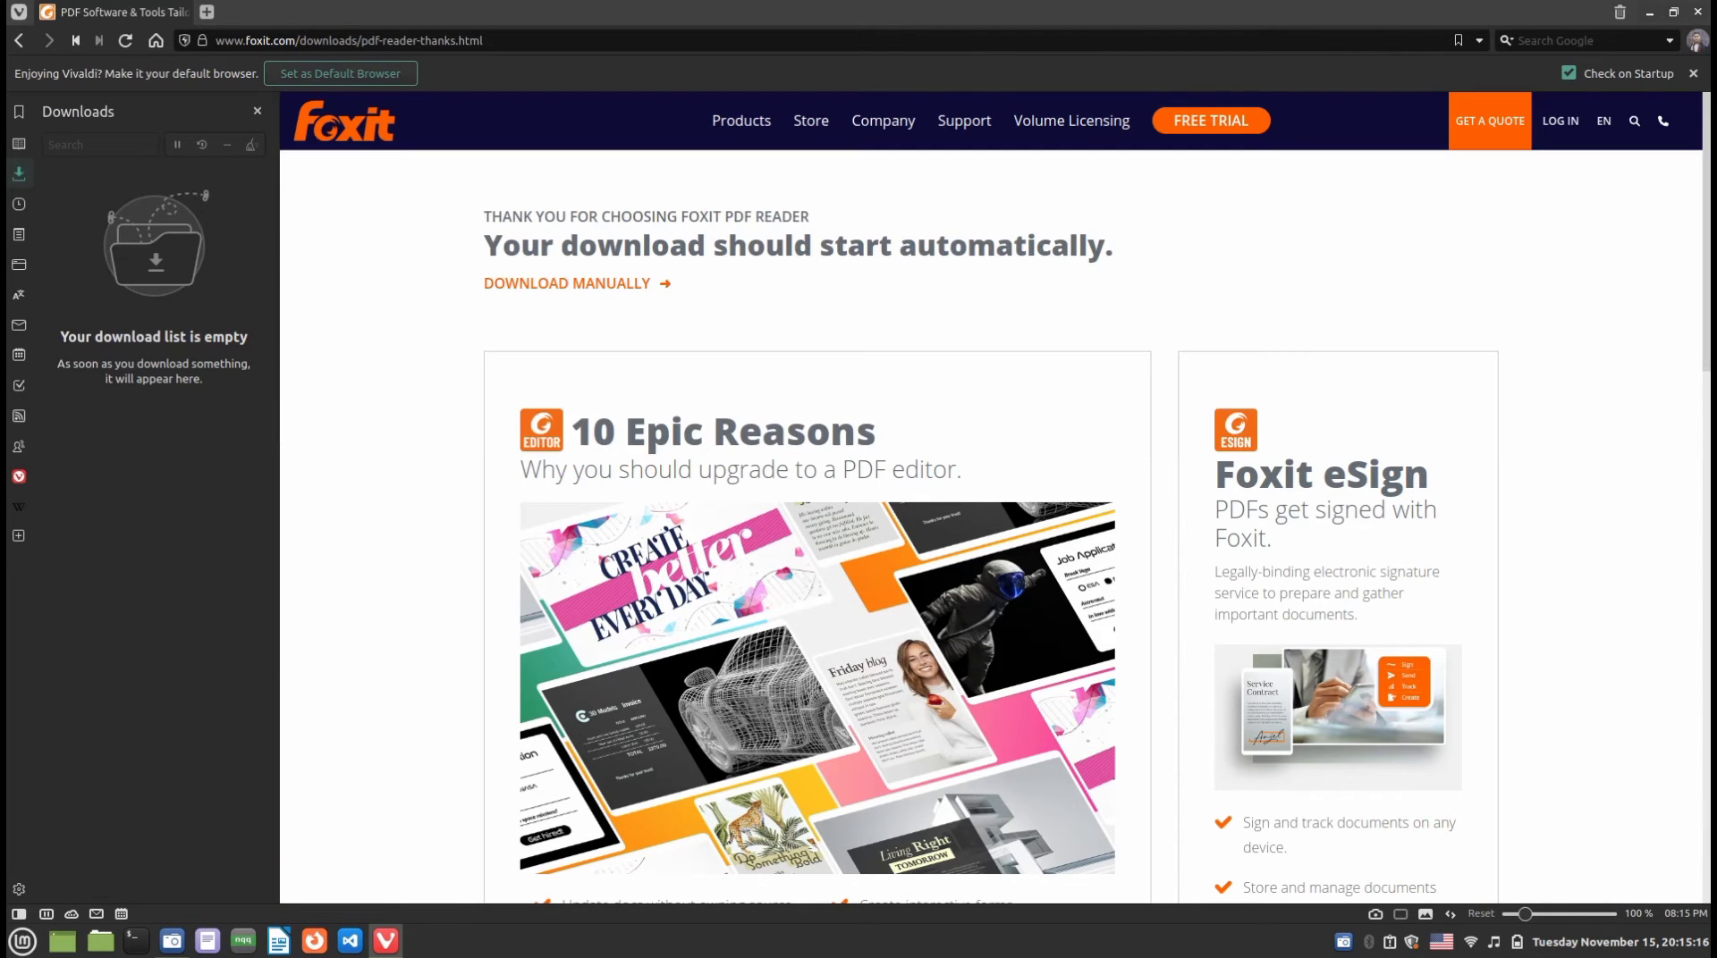
left_click(1698, 22)
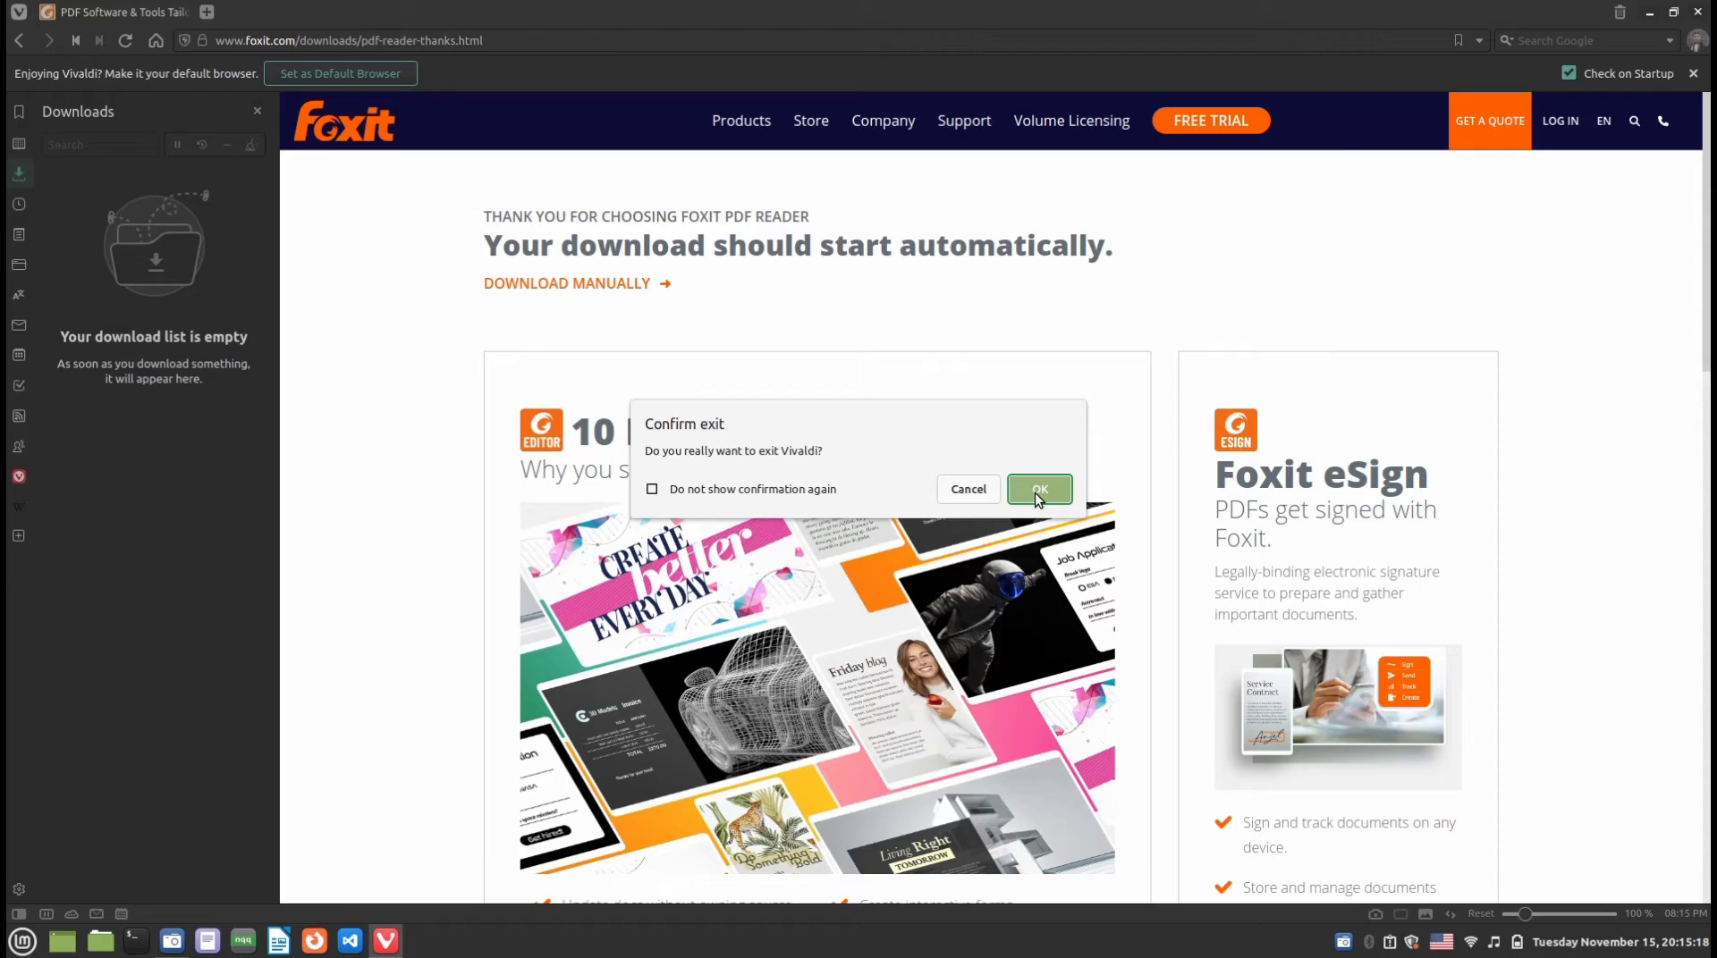
left_click(1037, 492)
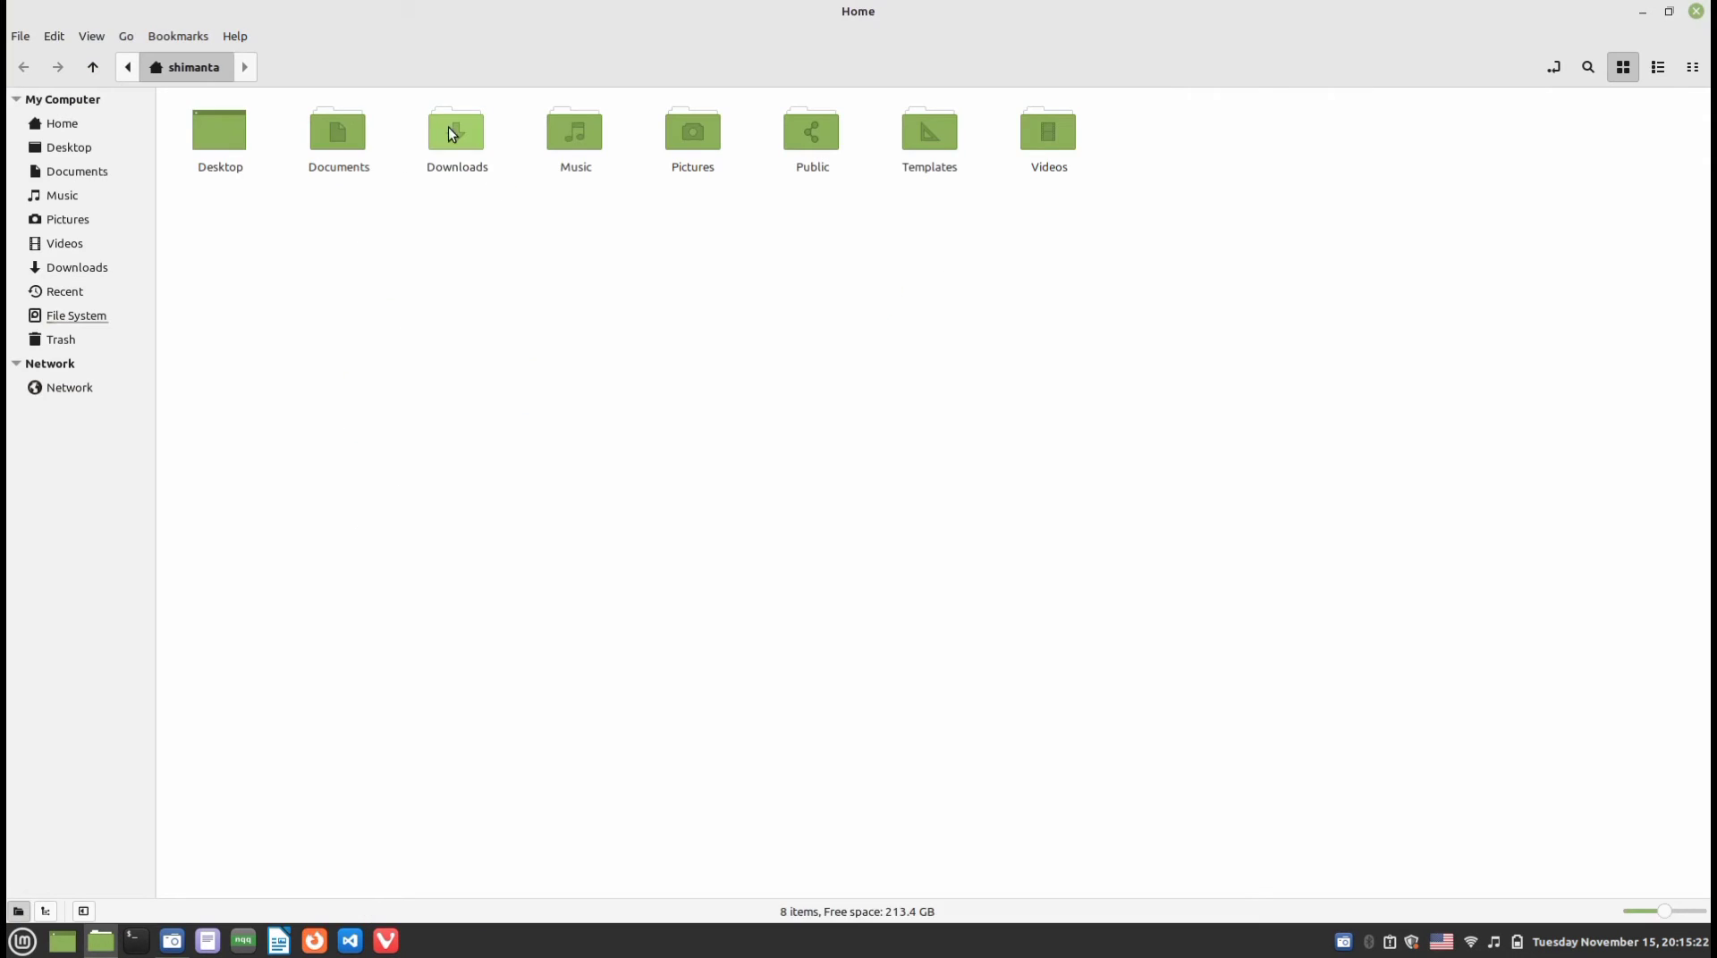
Extract the FoxitReader tar.gz archive in Downloads with Extract Here
double_click(454, 133)
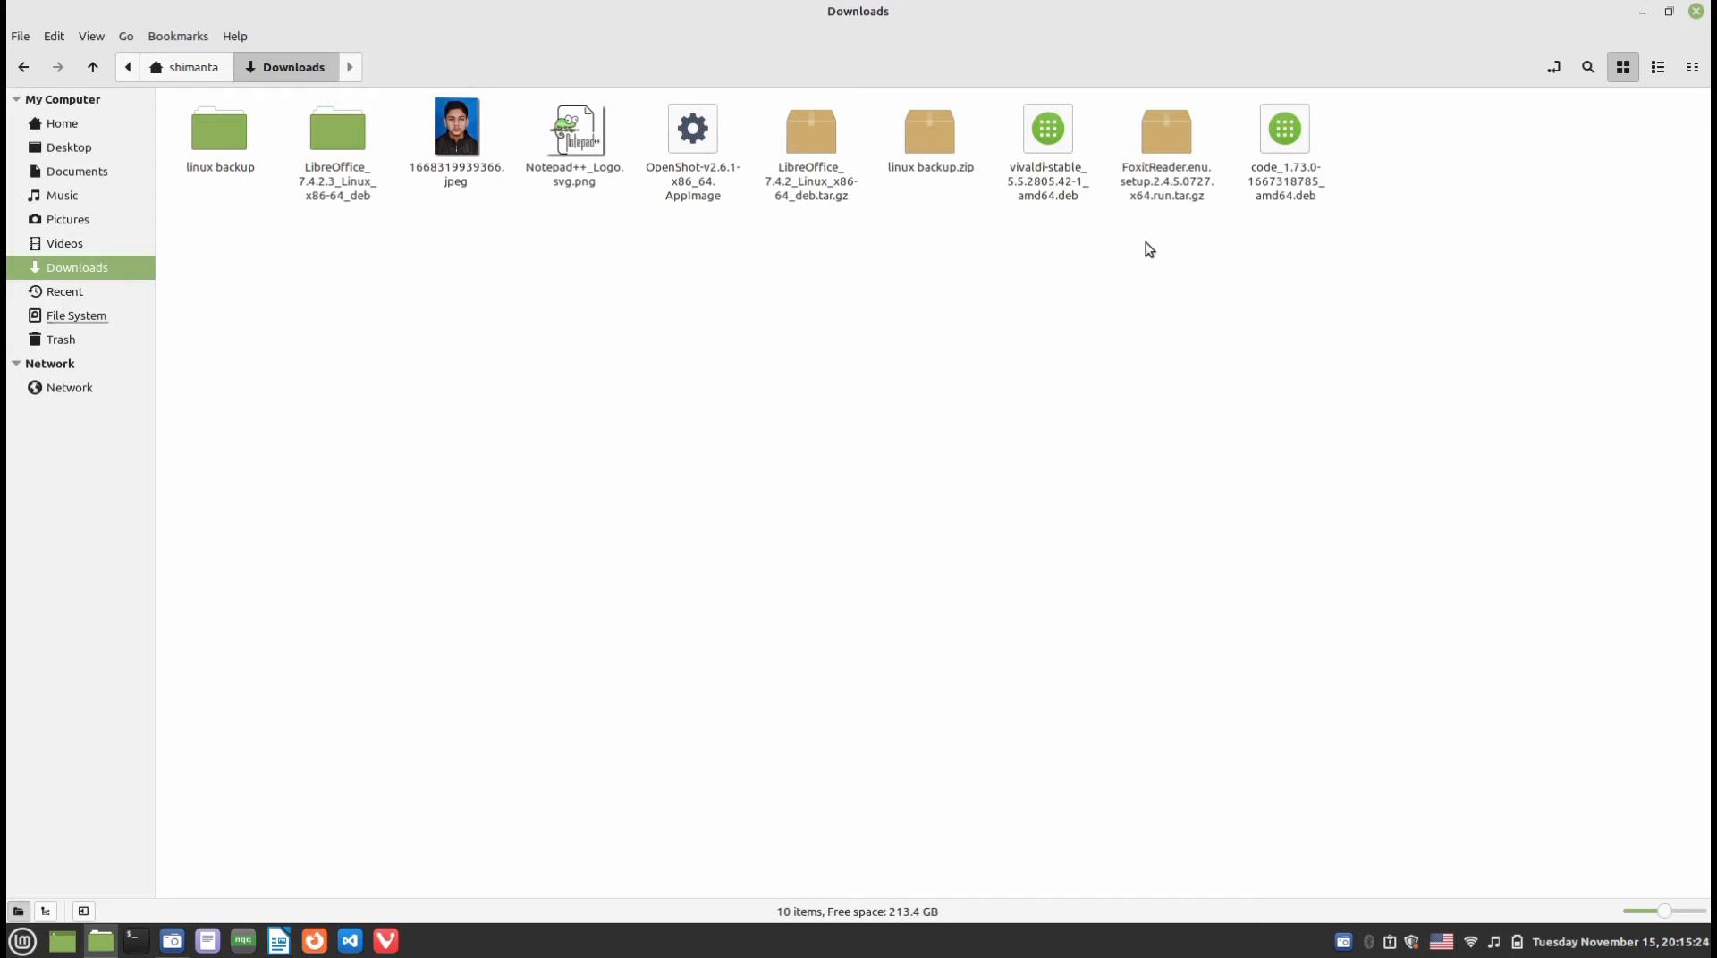
left_click_drag(1149, 250, 1178, 191)
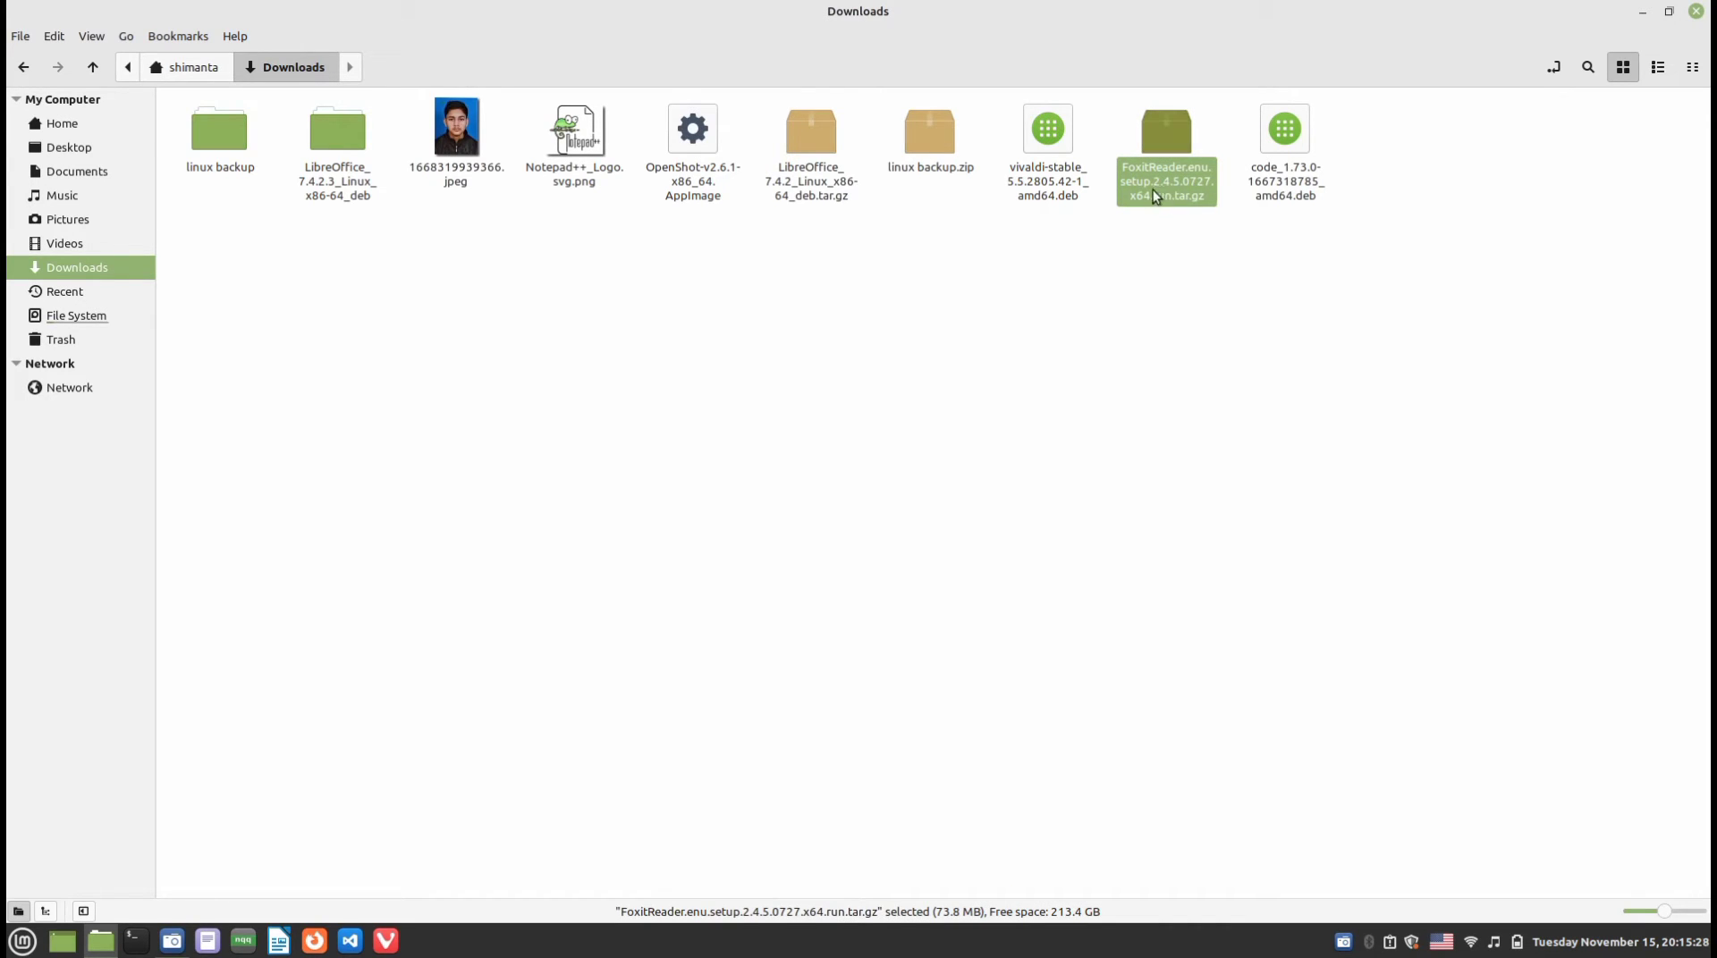
right_click(1152, 184)
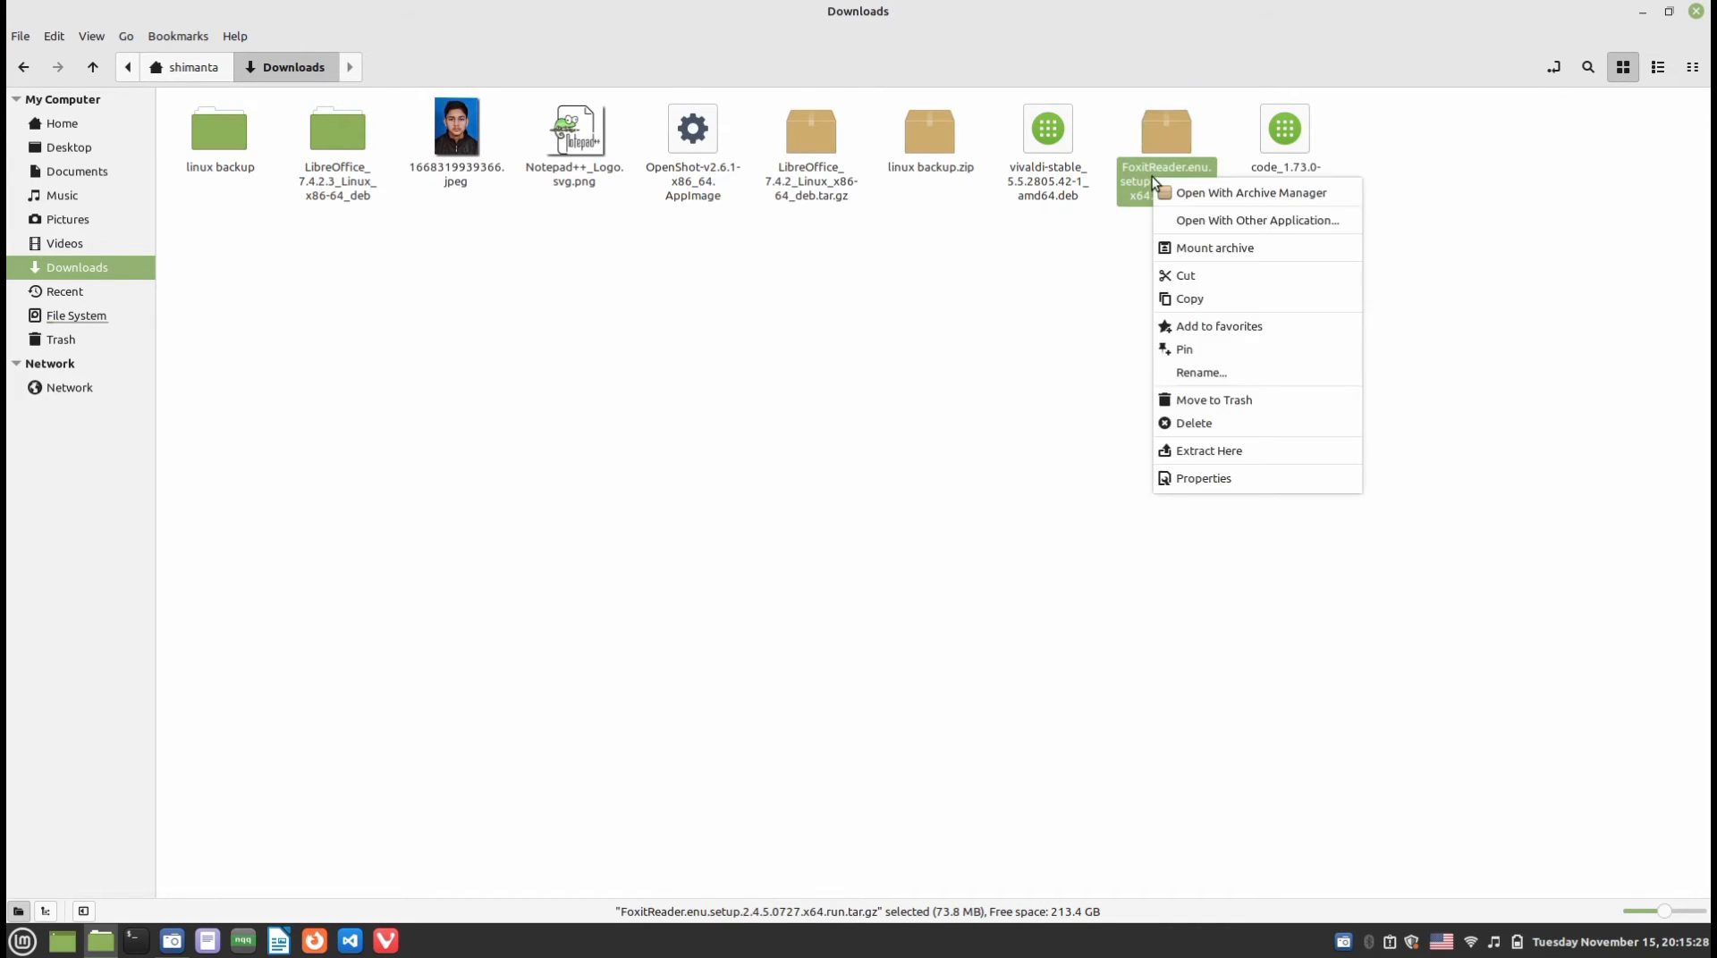
left_click(1248, 453)
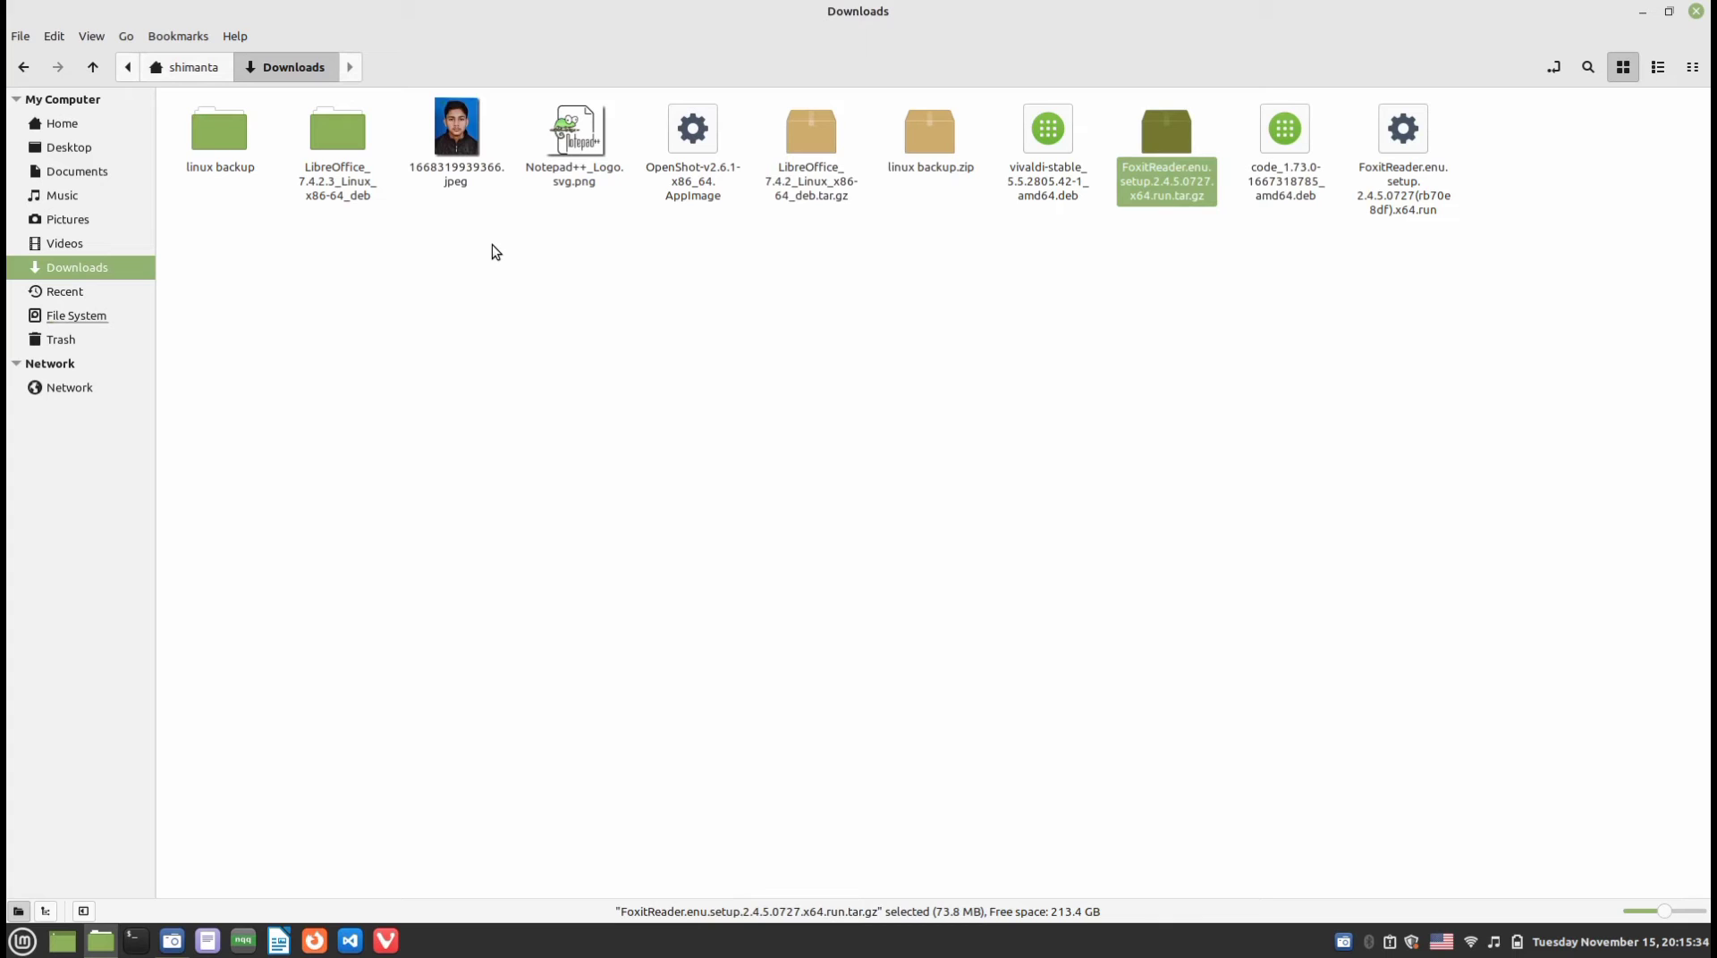
left_click(899, 275)
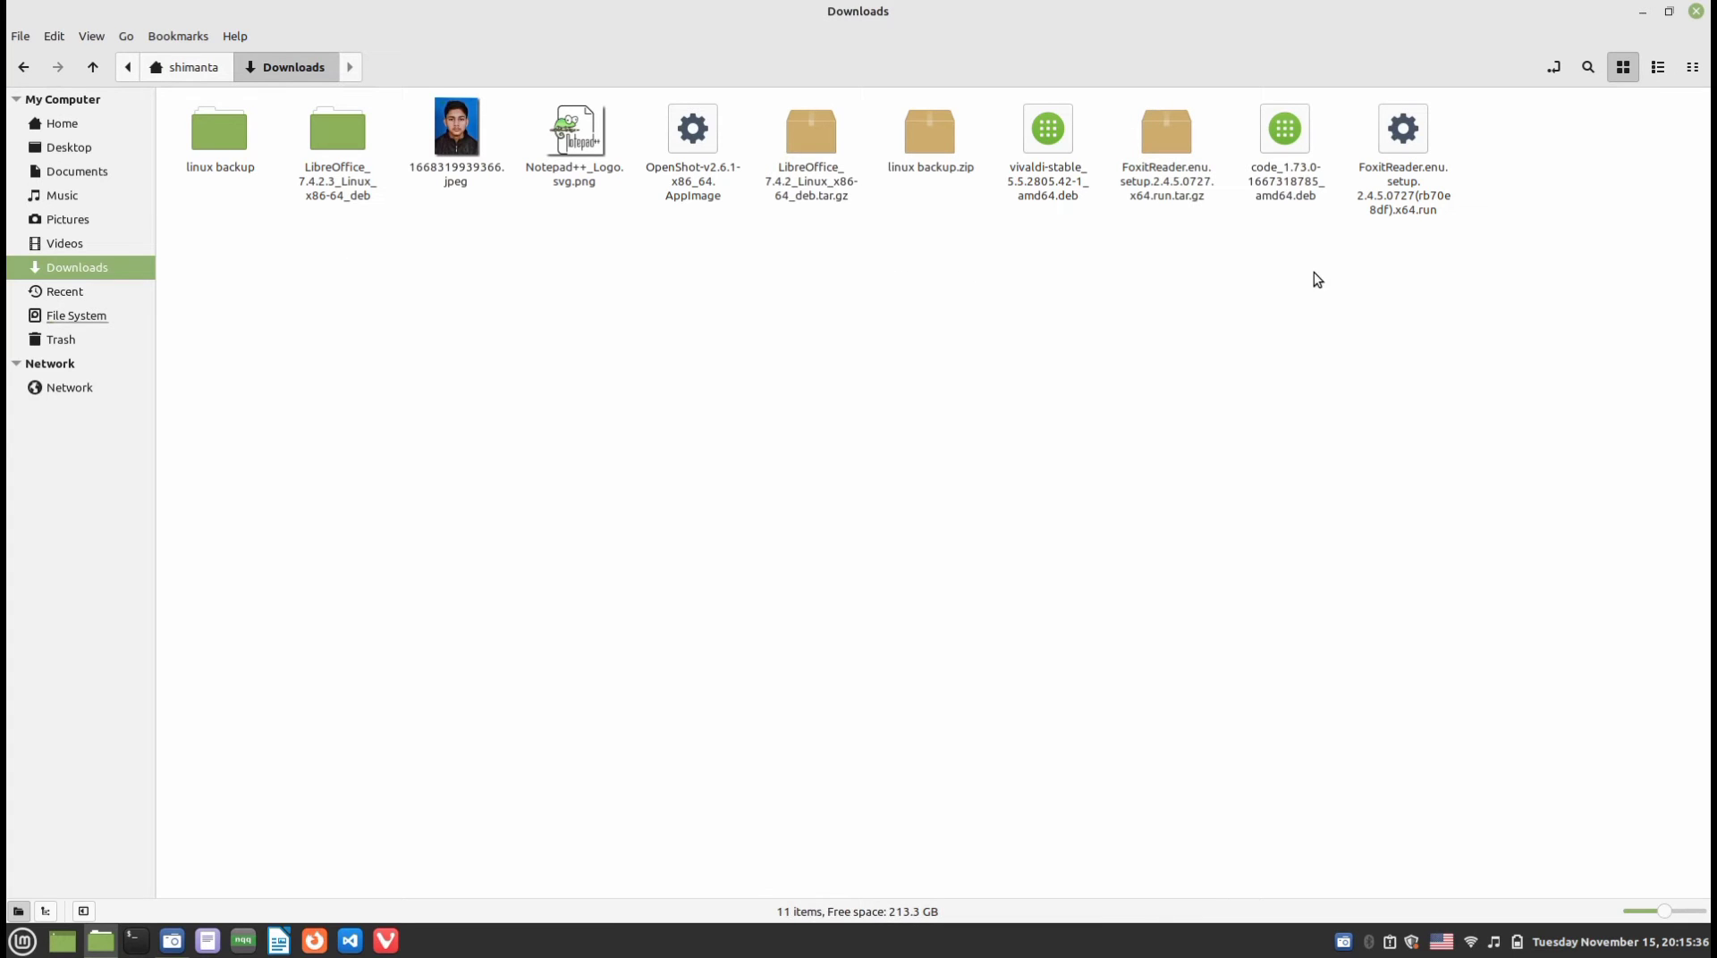
Open a terminal in the Downloads folder holding the extracted .run installer
double_click(1425, 184)
left_click(1388, 222)
right_click(1263, 274)
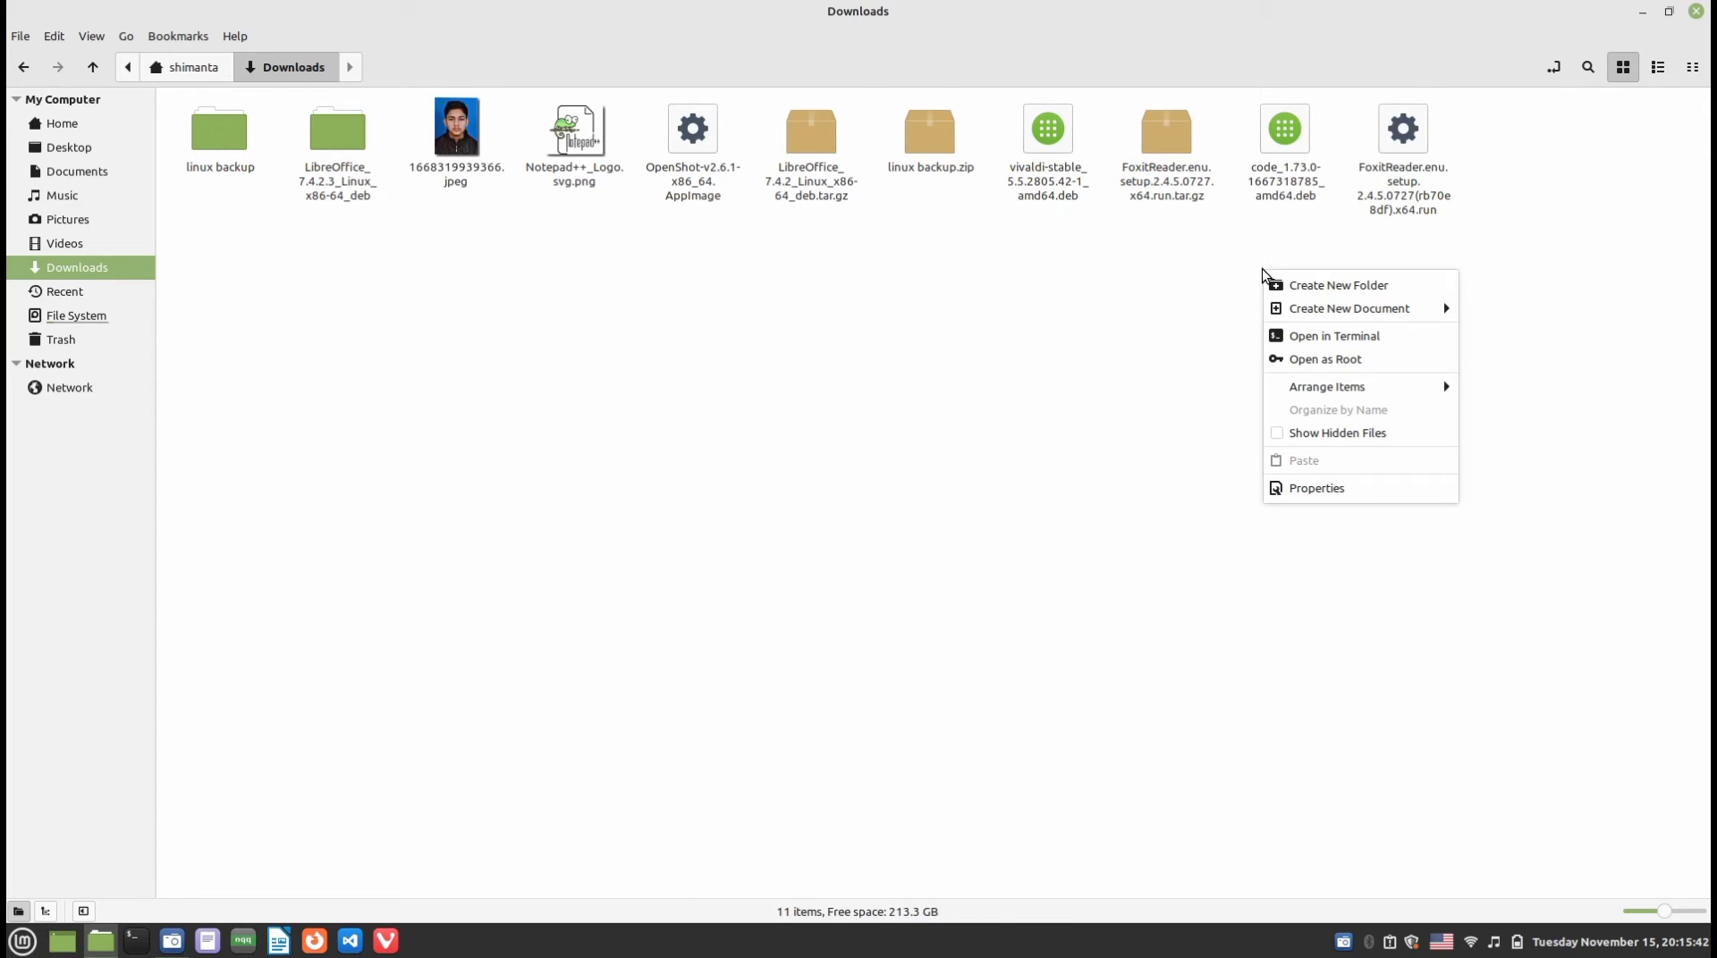
left_click(1322, 356)
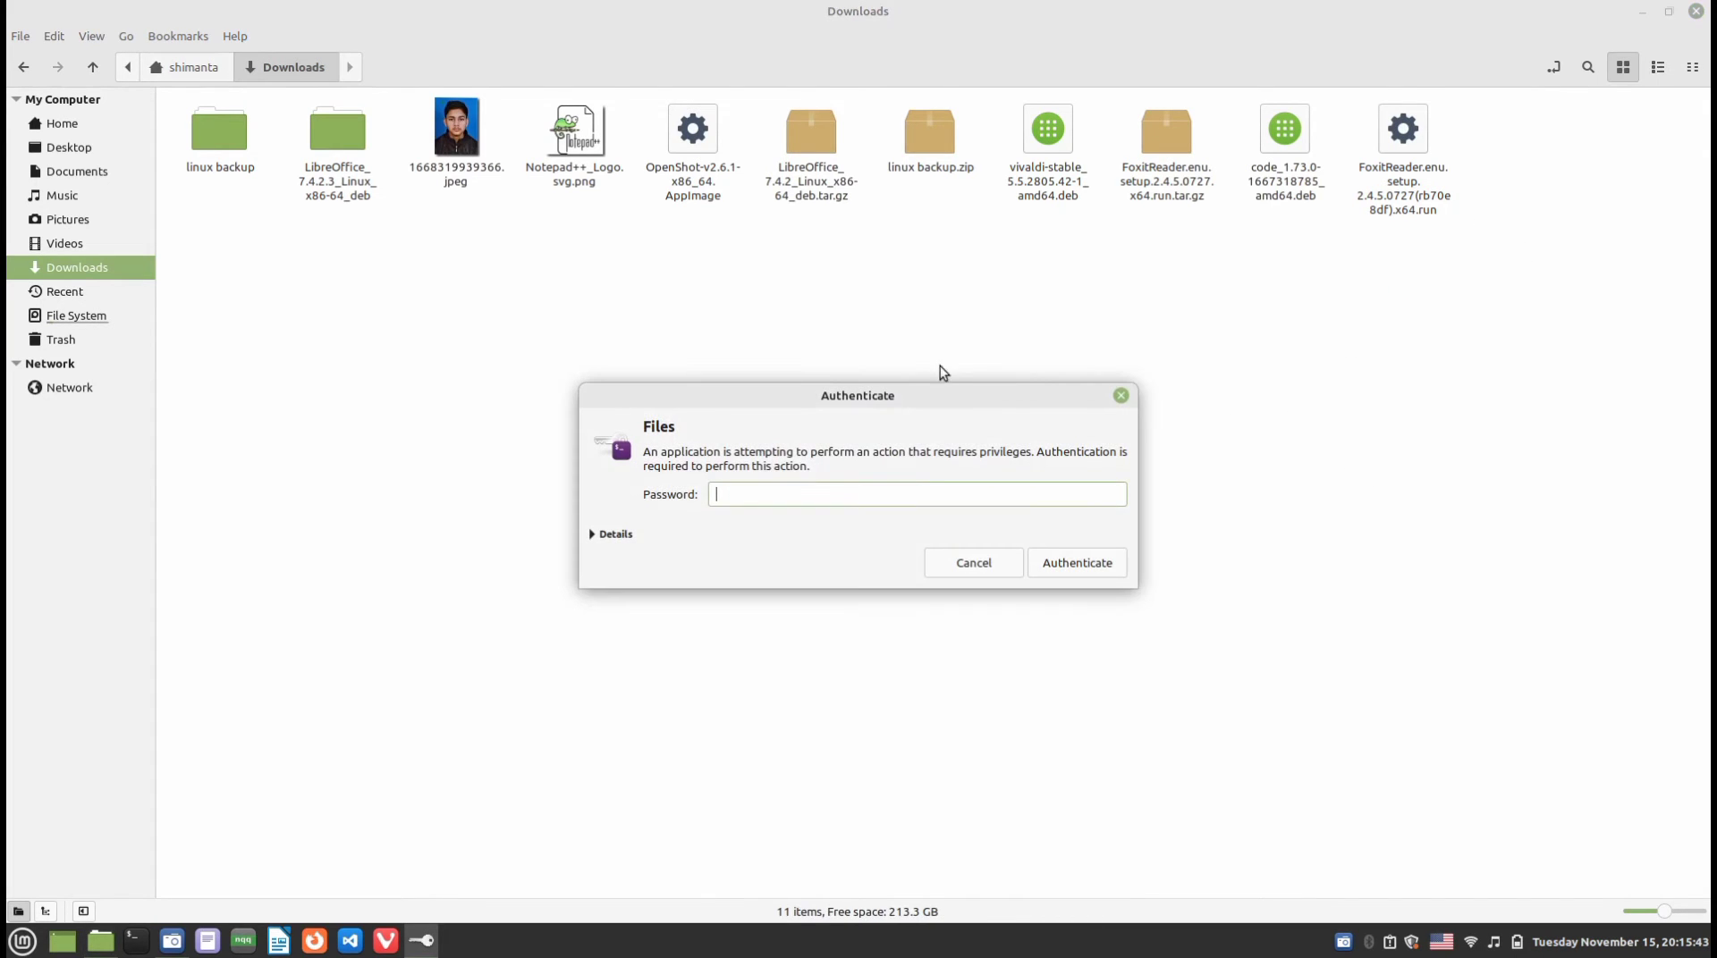
left_click(1129, 395)
right_click(1134, 292)
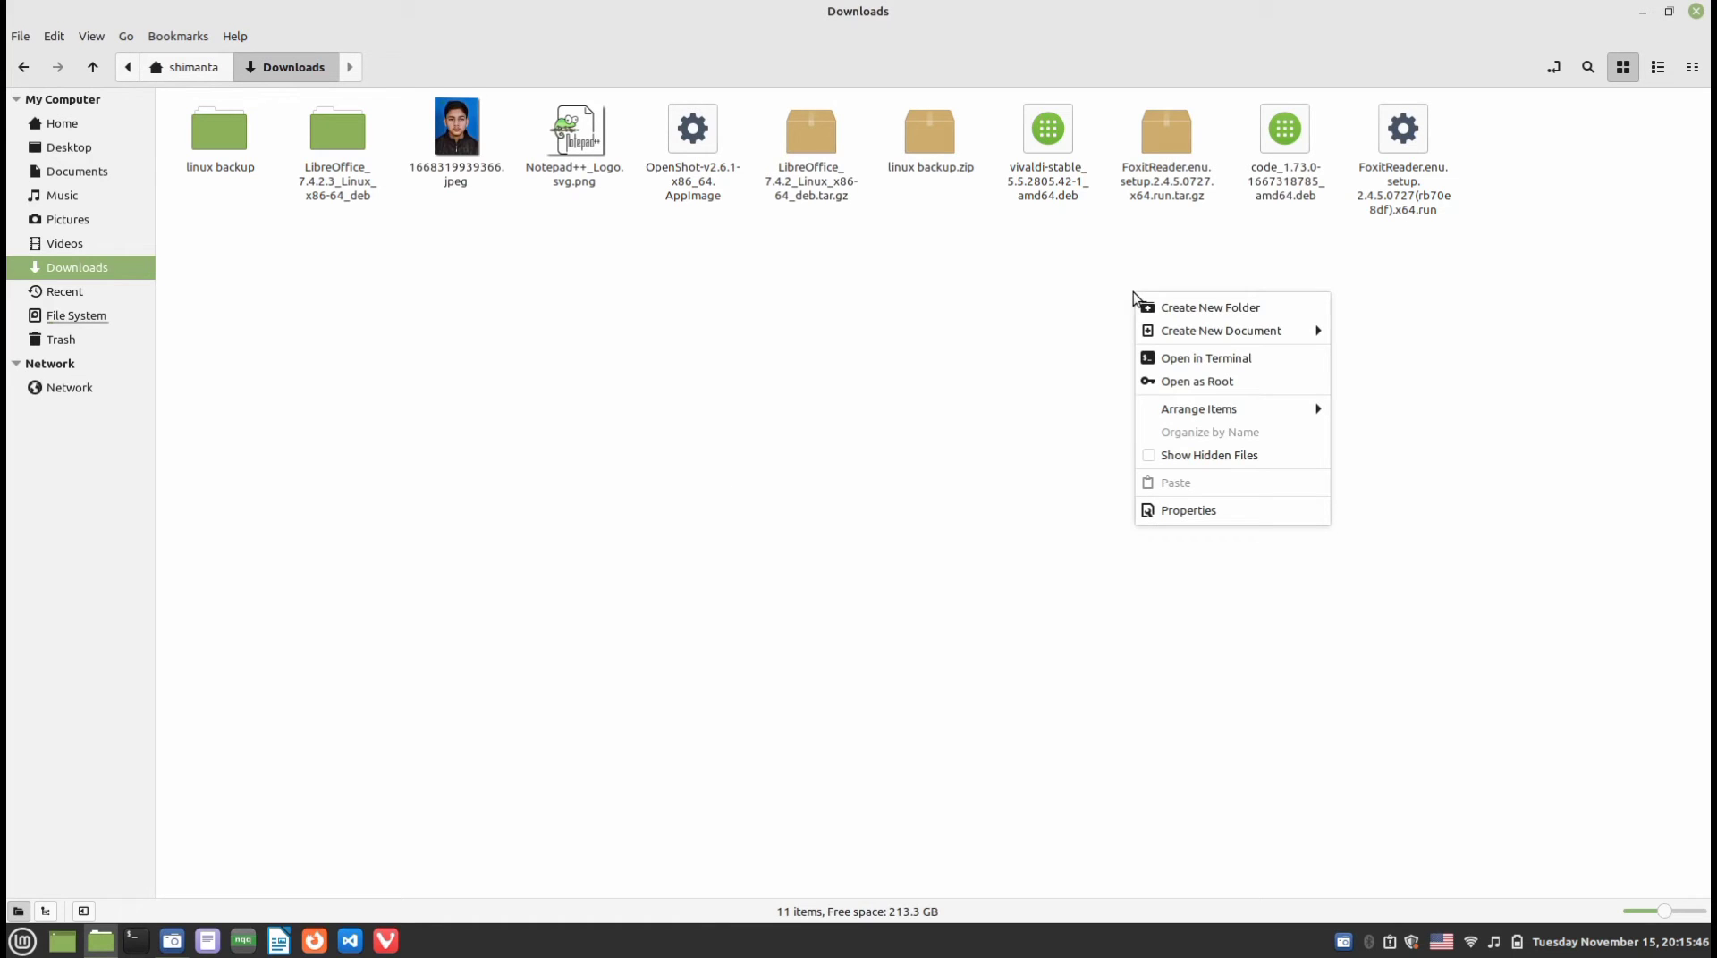
left_click(1207, 360)
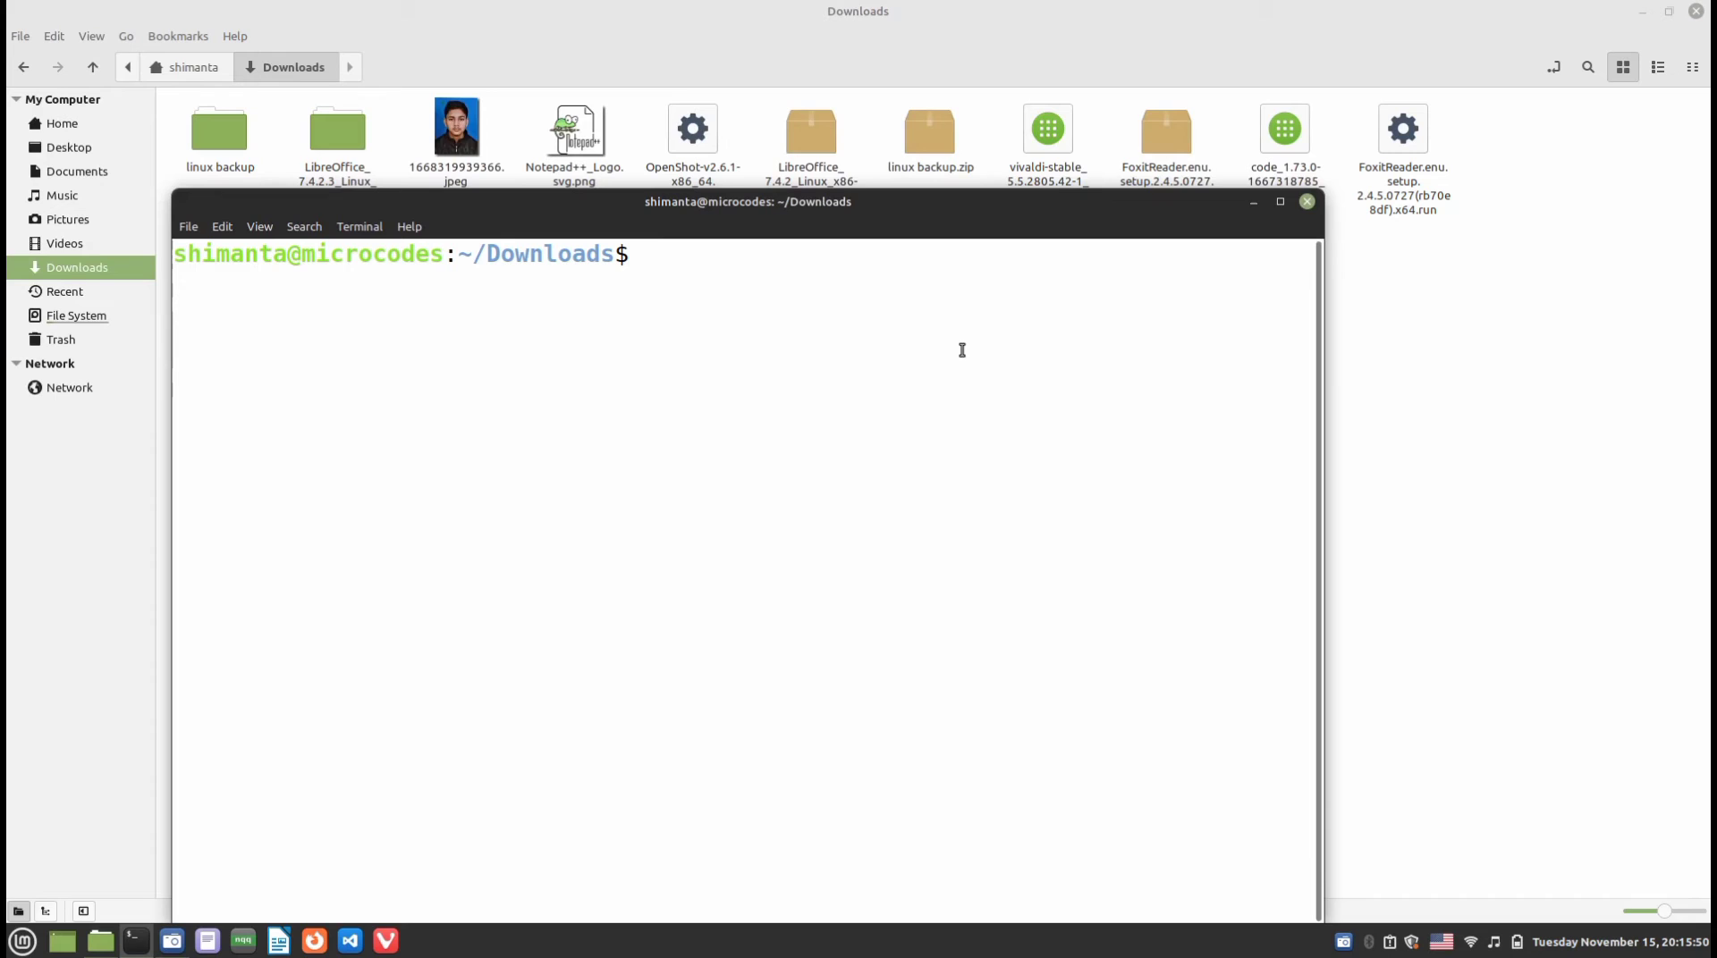
List the Downloads folder with ls -l, correcting the mistyped command
type("ls-l")
key("Return")
key("Up")
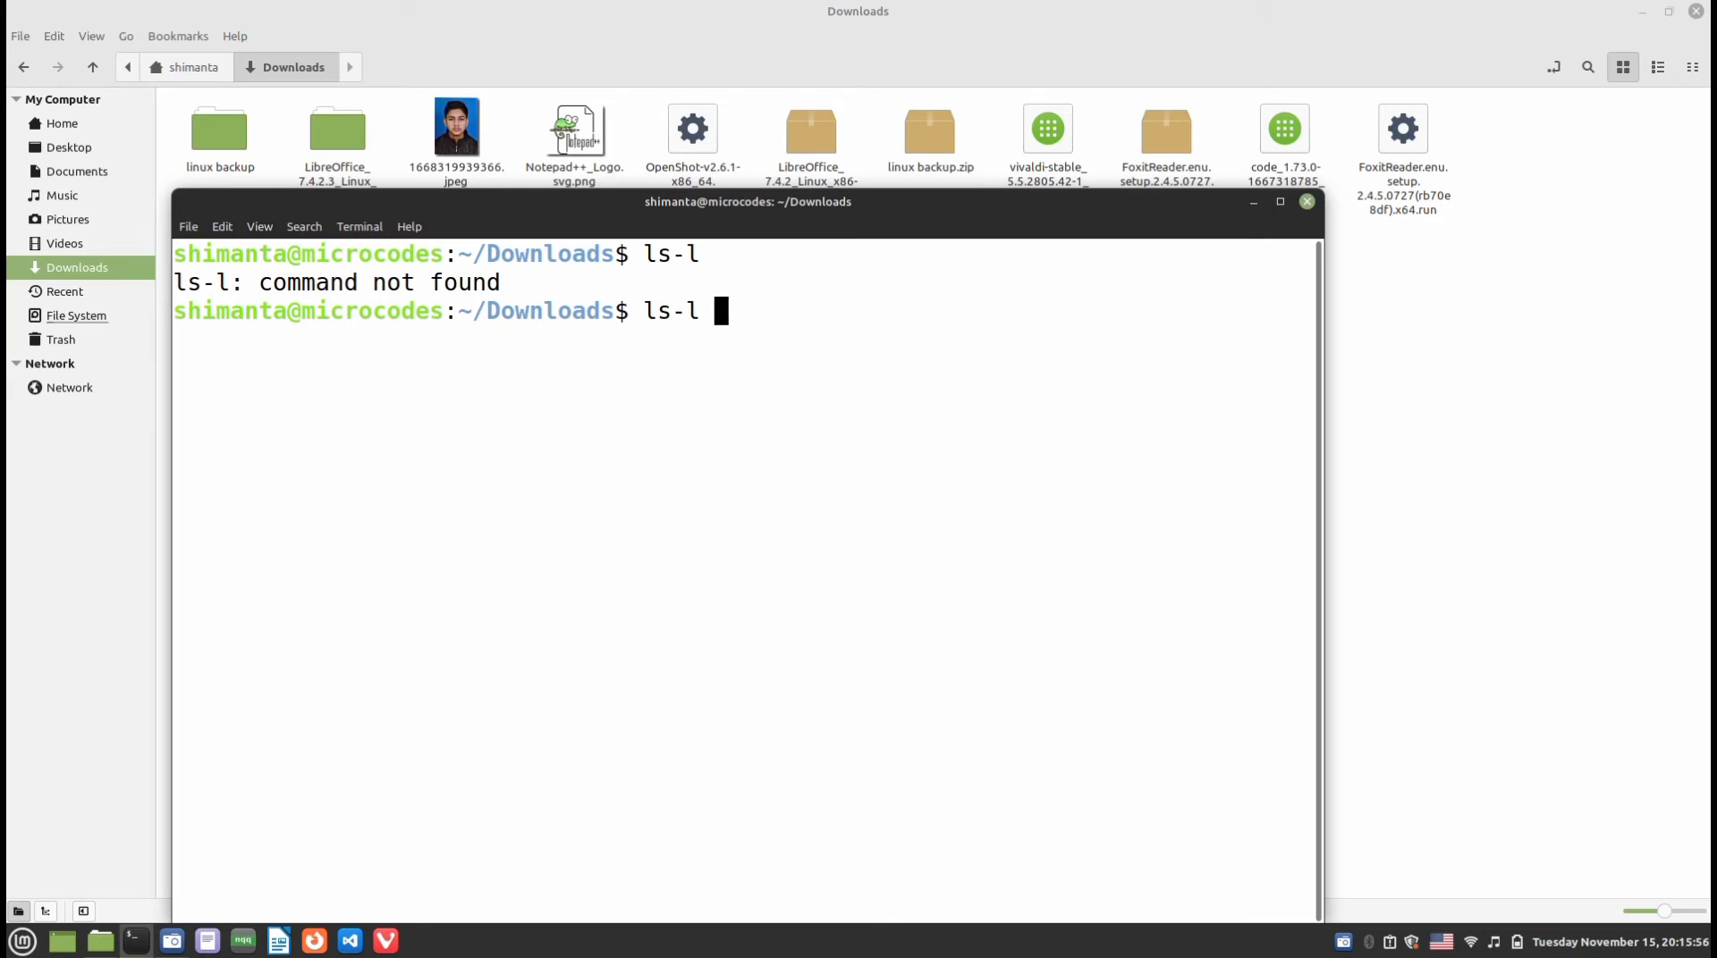
key("BackSpace")
key("BackSpace")
key("BackSpace")
key("BackSpace")
key("BackSpace")
type("s -l")
key("Return")
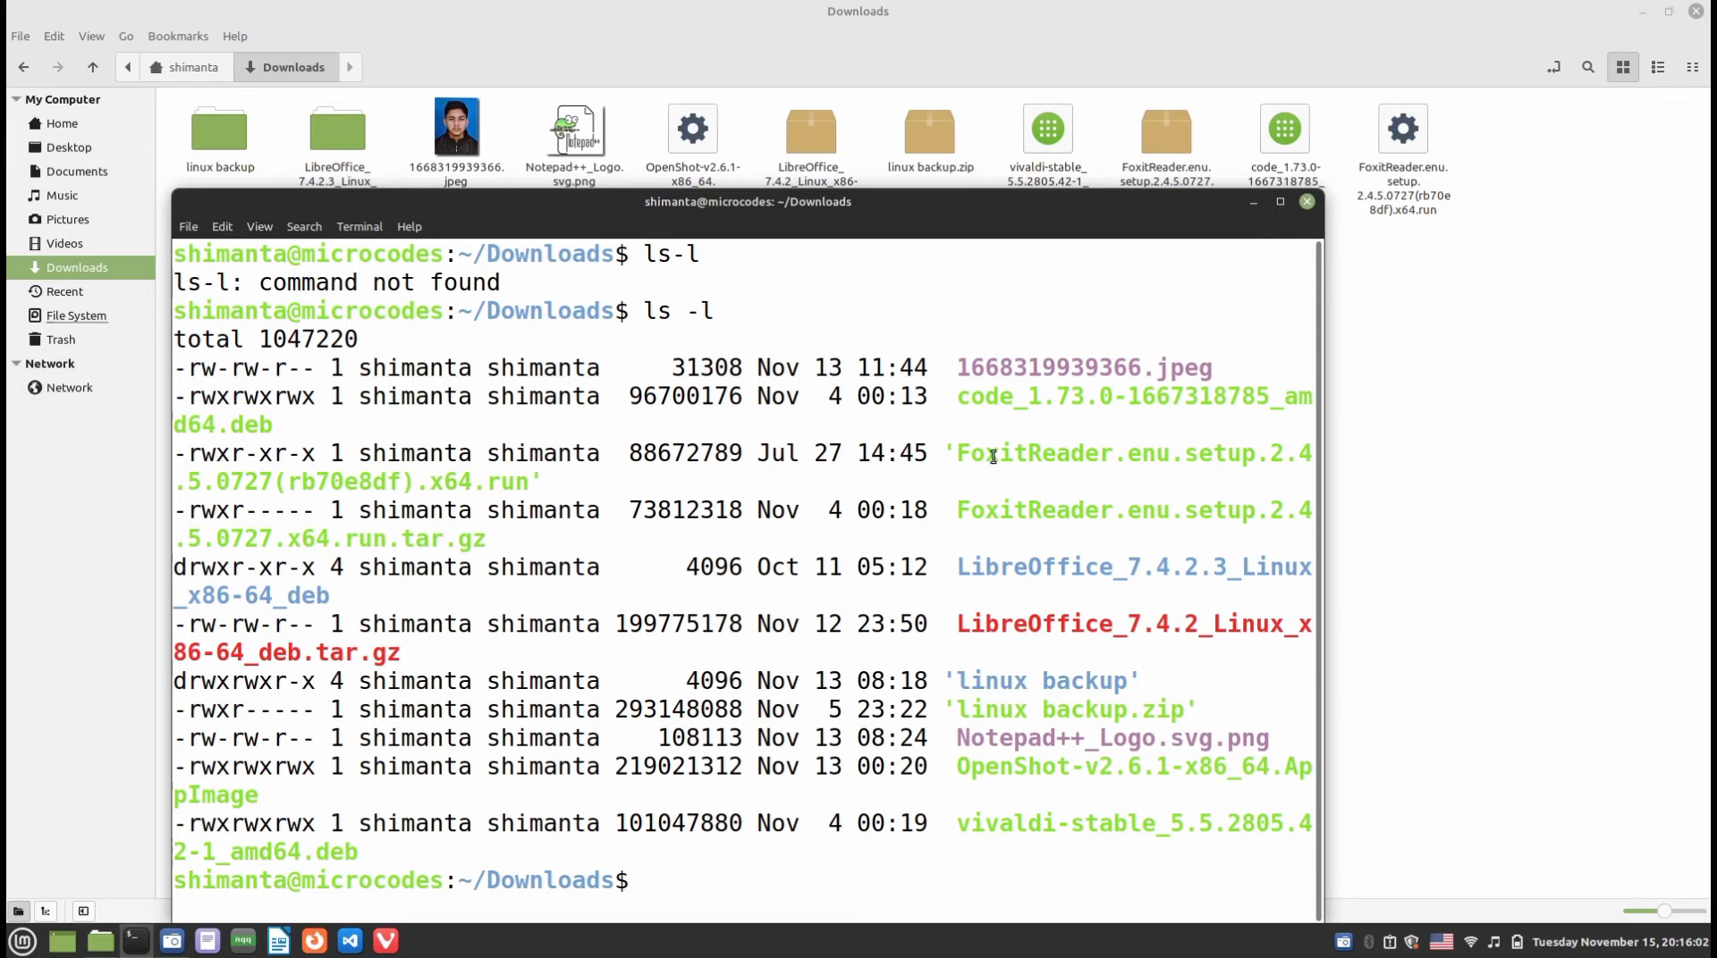
Maximize the terminal and highlight the Foxit .run installer's entry
left_click(1280, 201)
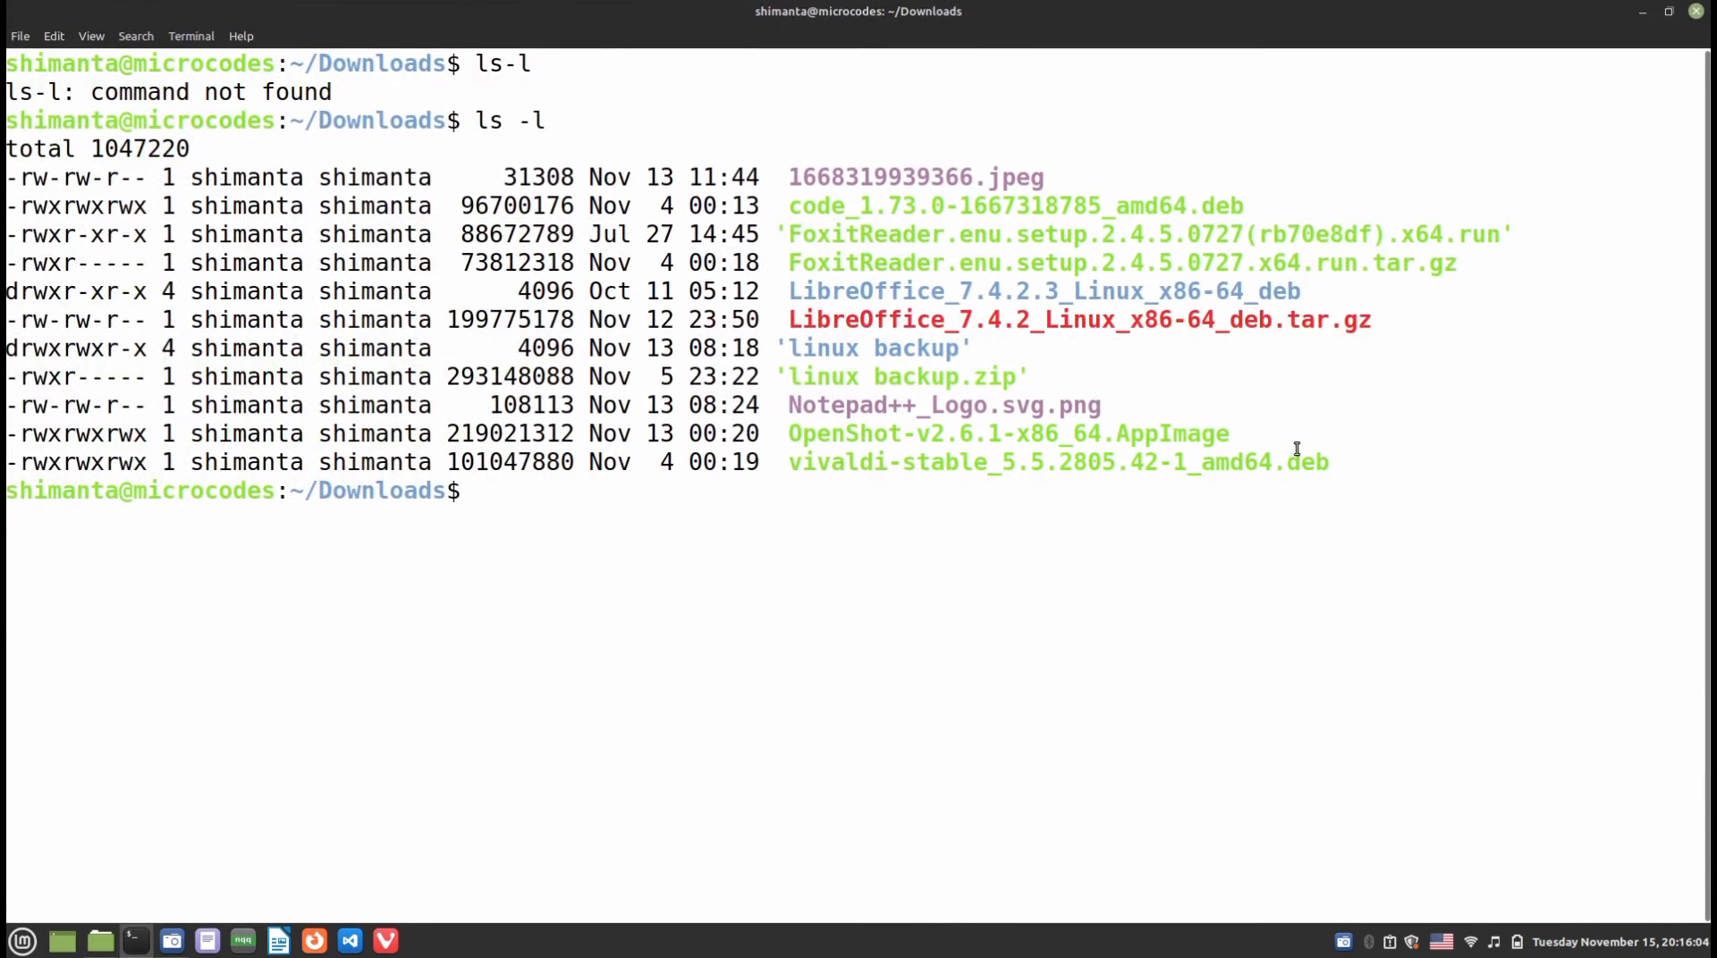
mouse_move(1497, 234)
left_mouse_down()
mouse_move(791, 234)
mouse_move(1499, 233)
left_mouse_up()
left_click(569, 487)
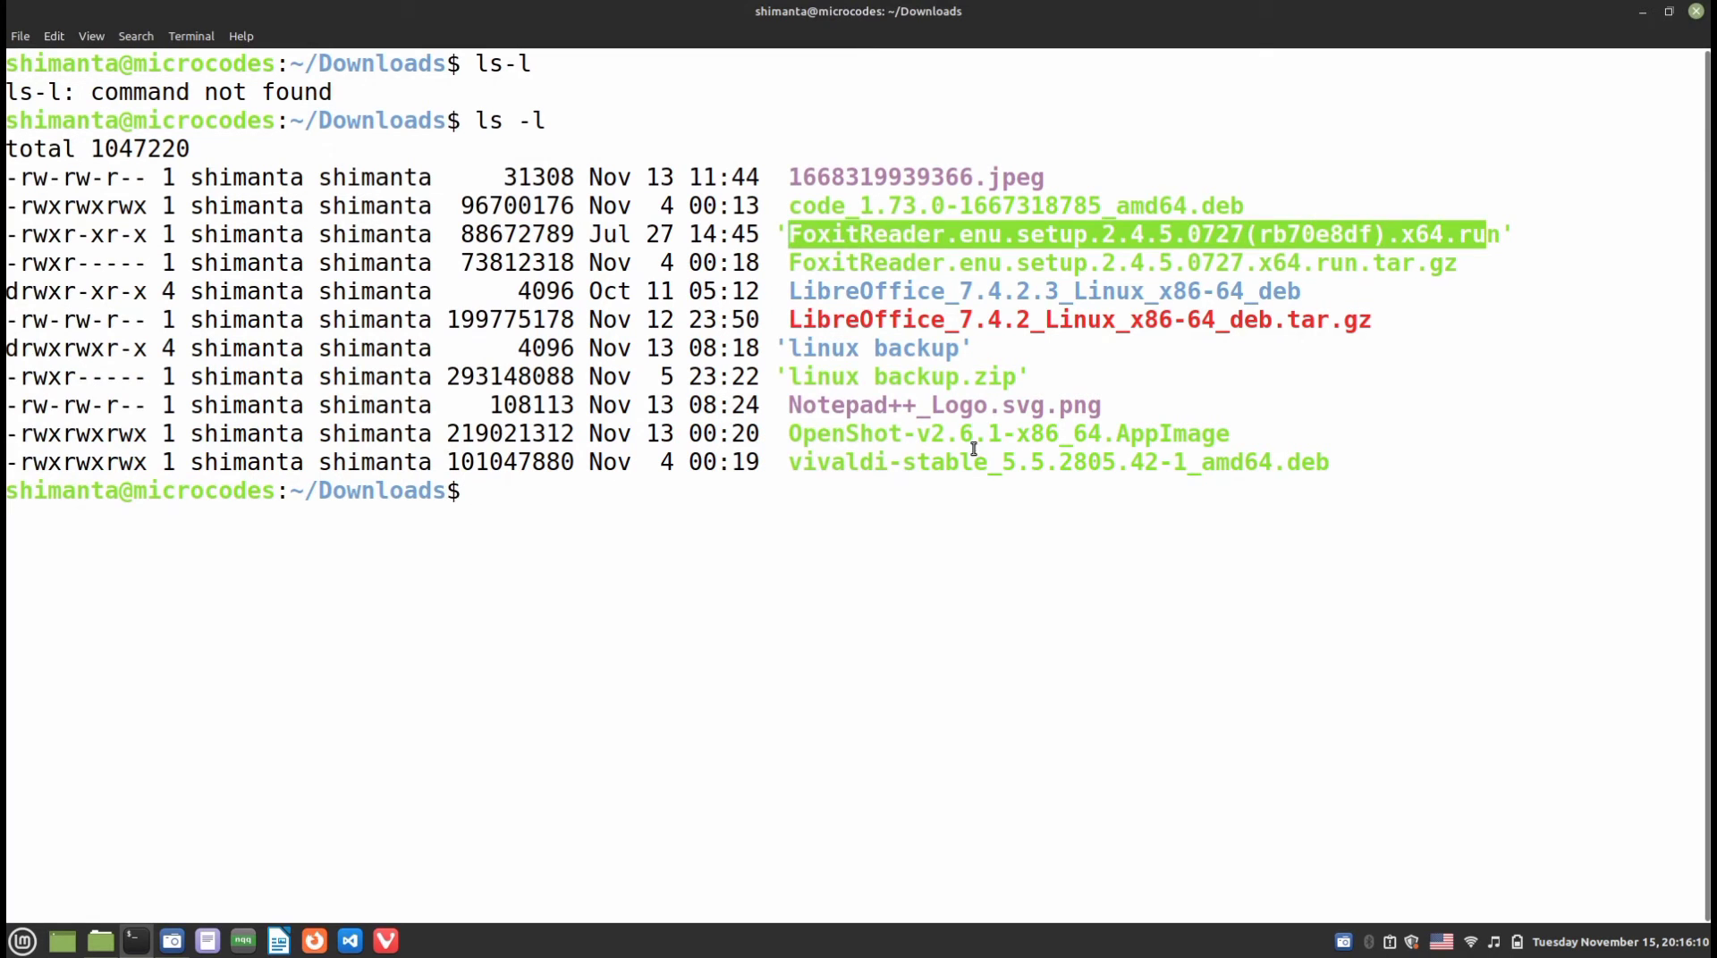
left_click(770, 479)
type("su")
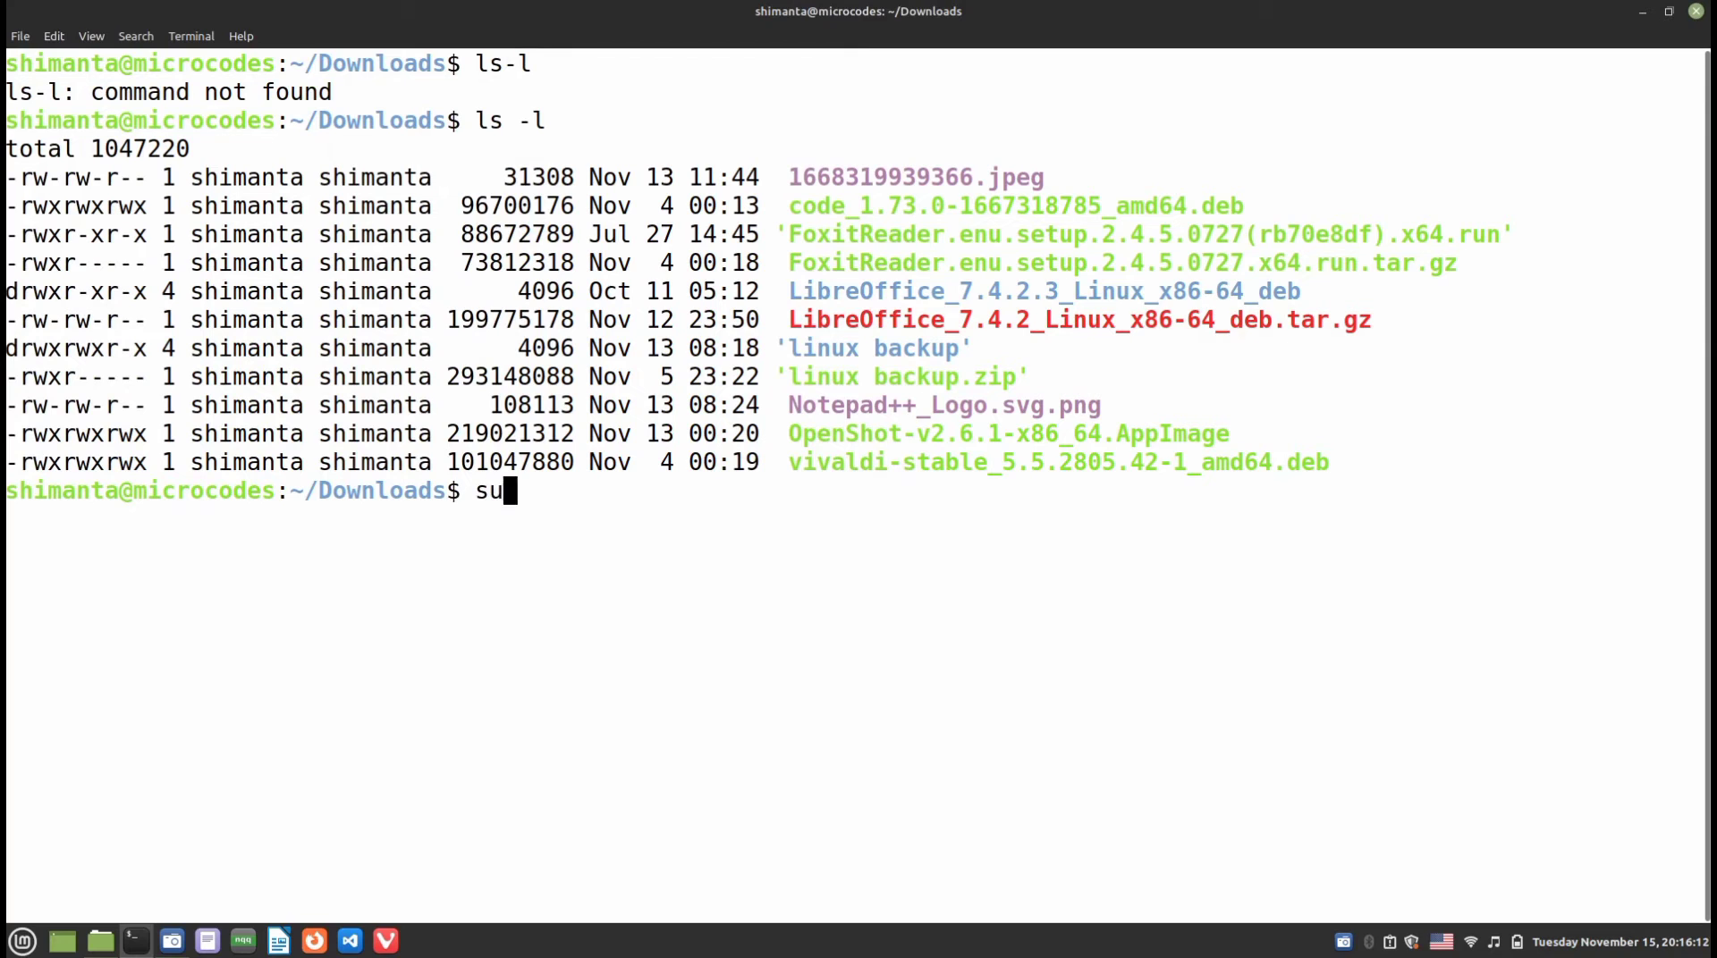
type("do chmod 777 ")
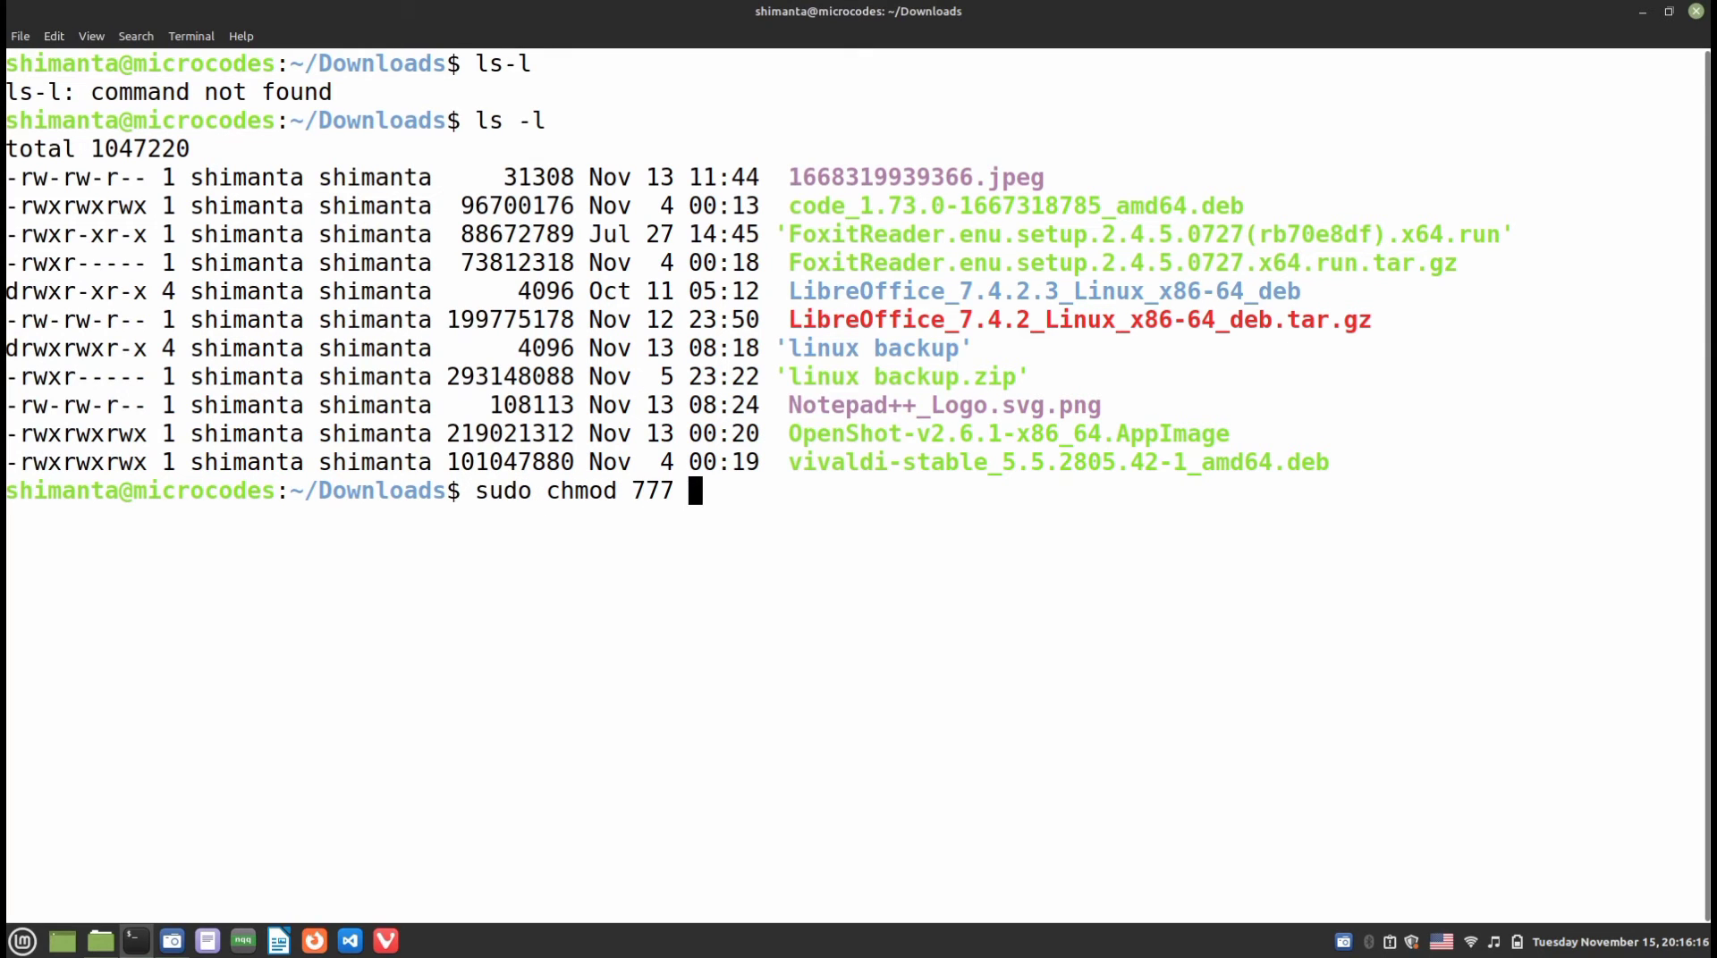
type("Dox")
key("BackSpace")
key("BackSpace")
key("BackSpace")
type("Fox")
key("Tab")
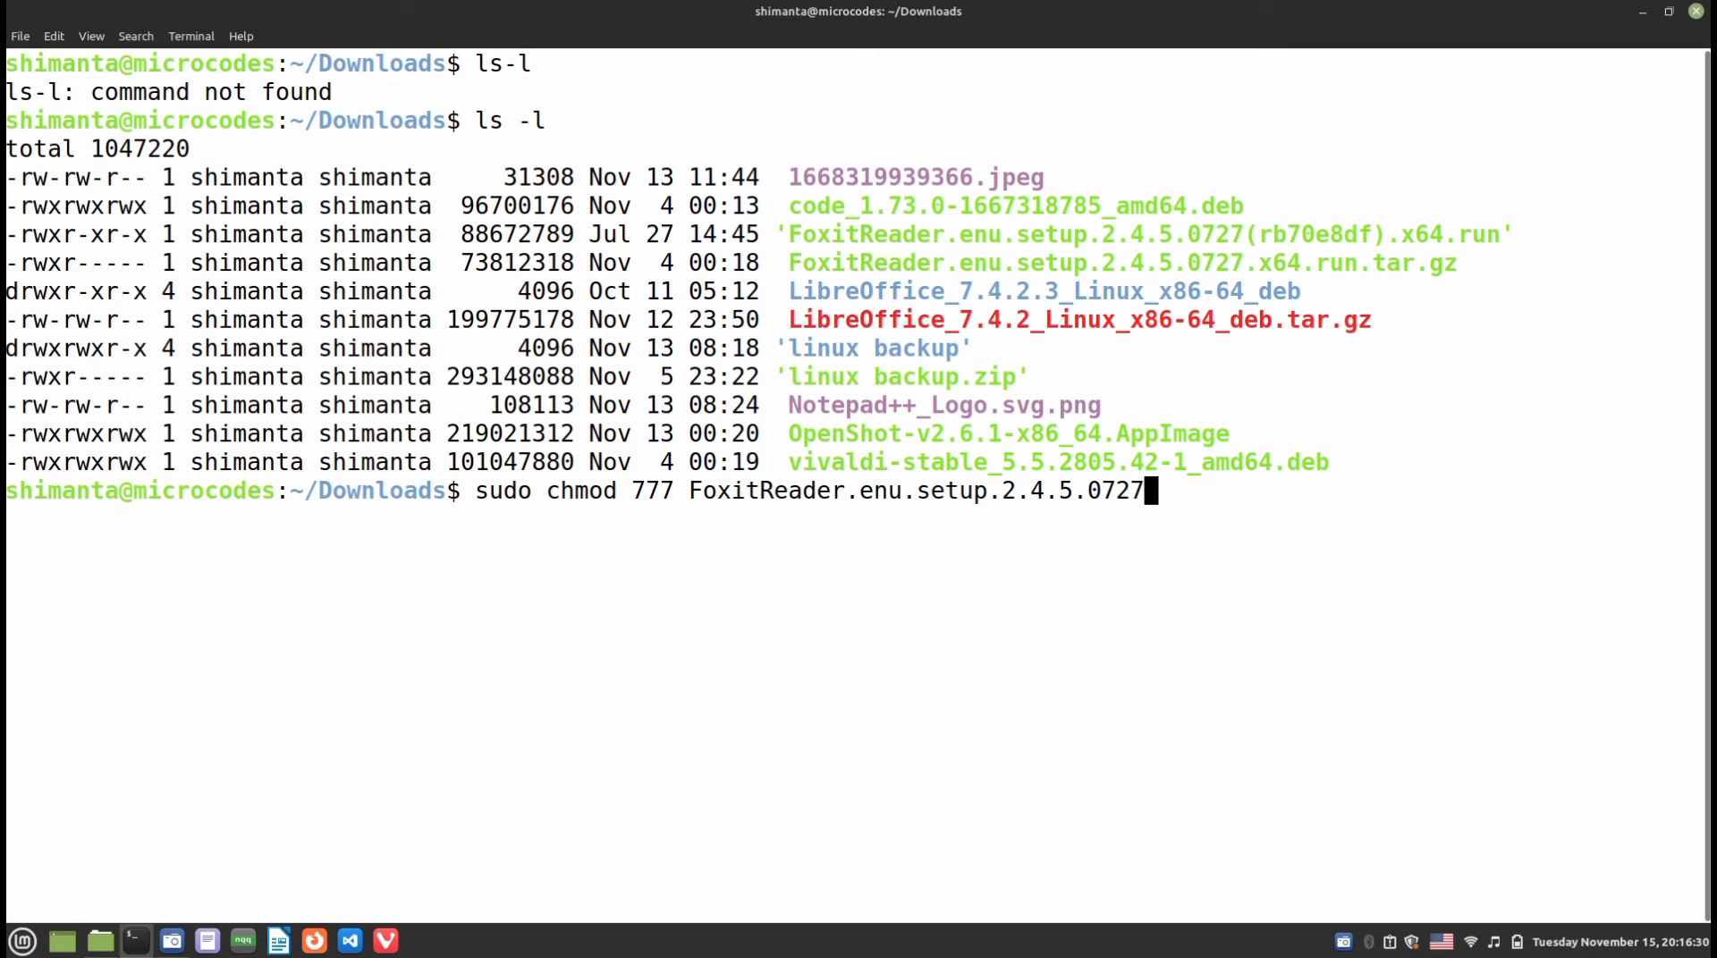
type("()")
key("Left")
type("rb")
key("BackSpace")
key("BackSpace")
key("BackSpace")
key("BackSpace")
key("BackSpace")
key("BackSpace")
key("BackSpace")
key("BackSpace")
key("BackSpace")
key("BackSpace")
key("BackSpace")
key("BackSpace")
key("BackSpace")
key("BackSpace")
key("BackSpace")
key("BackSpace")
key("BackSpace")
key("BackSpace")
key("BackSpace")
key("BackSpace")
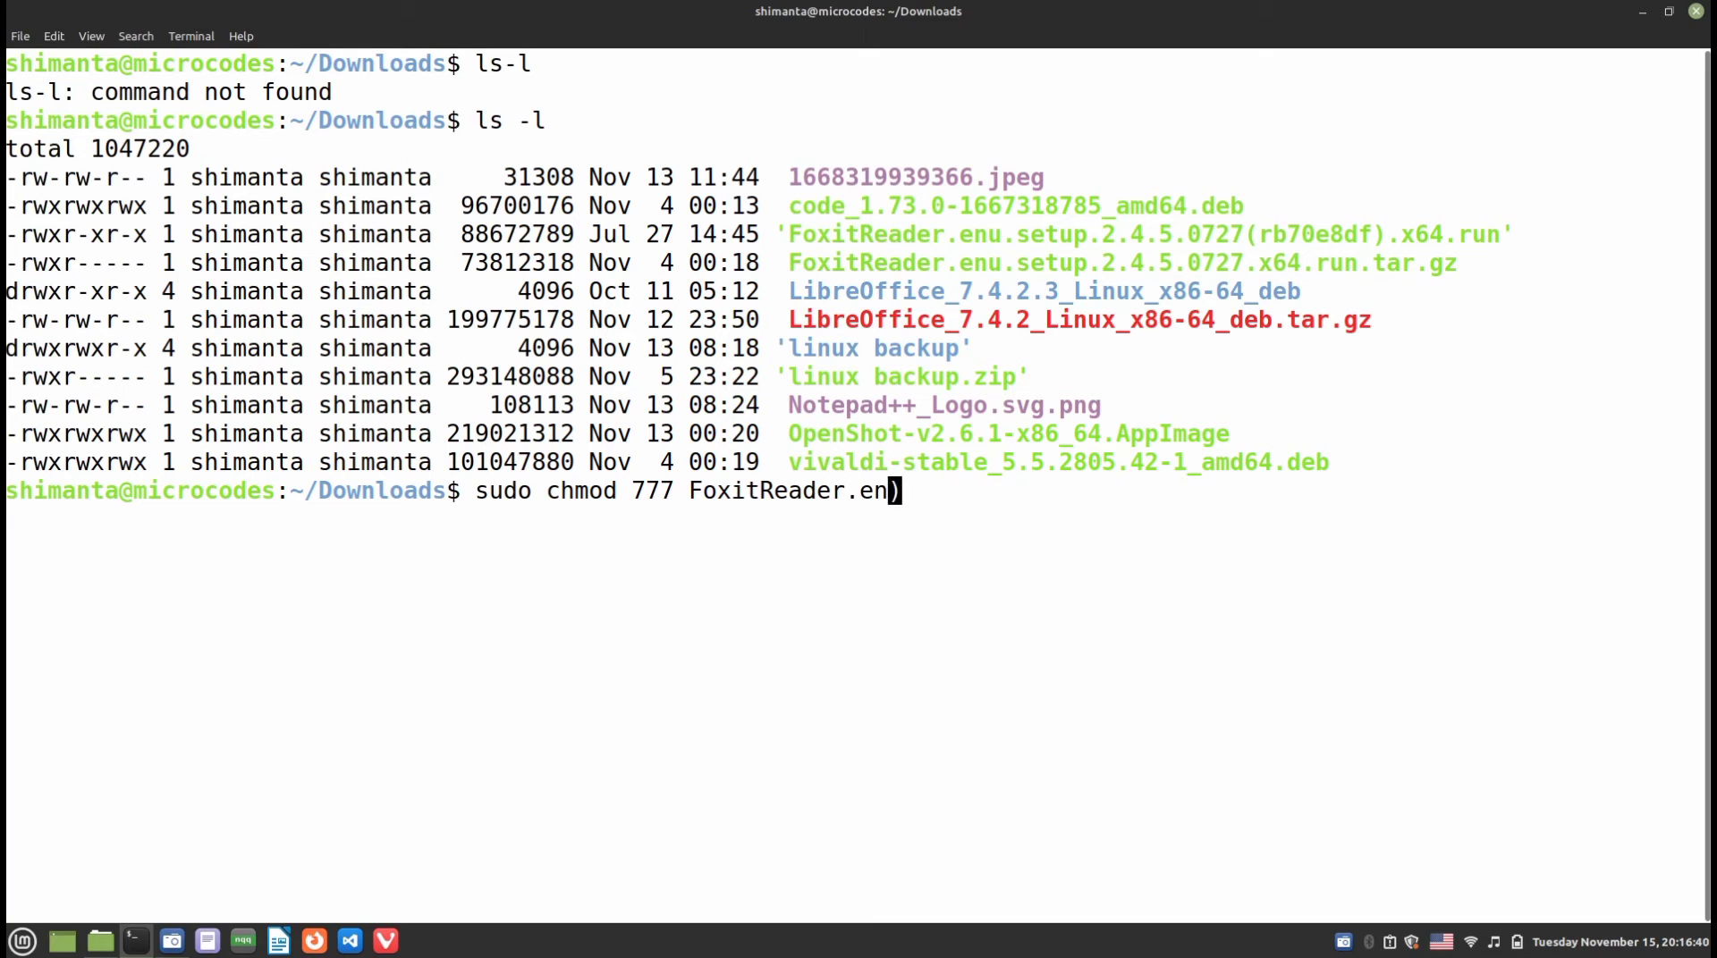
key("BackSpace")
key("BackSpace")
key("BackSpace")
key("BackSpace")
key("BackSpace")
key("BackSpace")
key("BackSpace")
key("BackSpace")
key("BackSpace")
key("BackSpace")
key("BackSpace")
key("BackSpace")
key("BackSpace")
key("BackSpace")
key("BackSpace")
key("BackSpace")
key("BackSpace")
key("BackSpace")
key("BackSpace")
key("BackSpace")
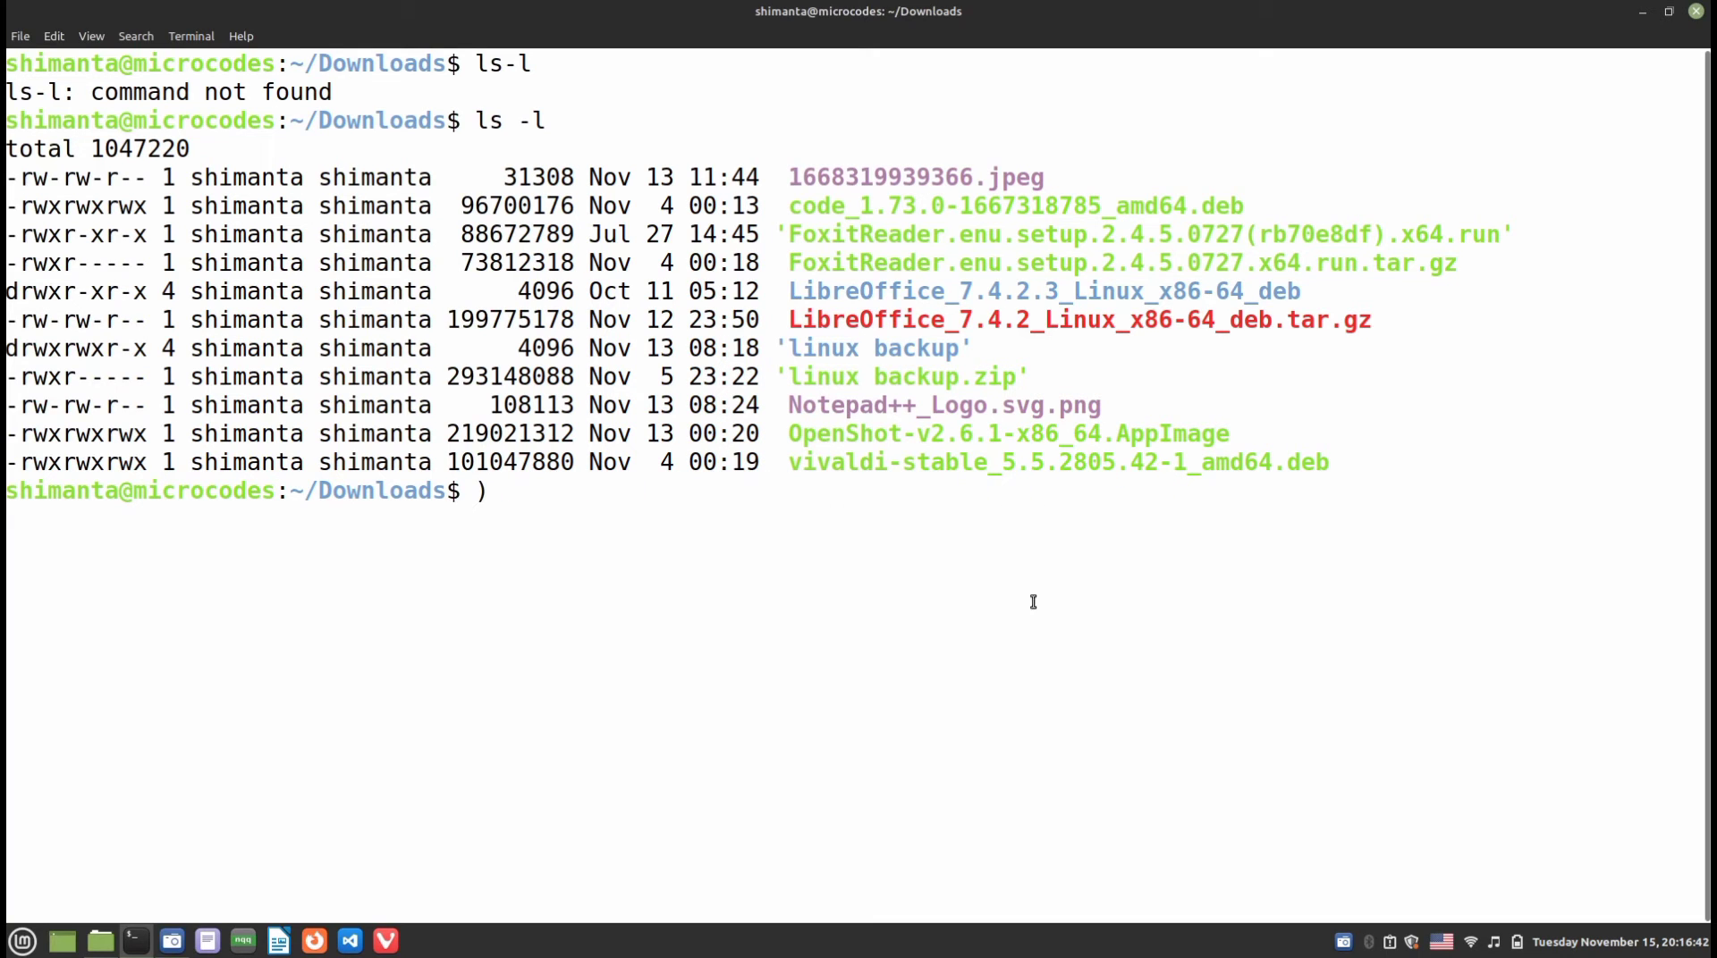
key("Right")
Rename the long Foxit .run installer in Downloads to foxitreader.run
left_click(101, 941)
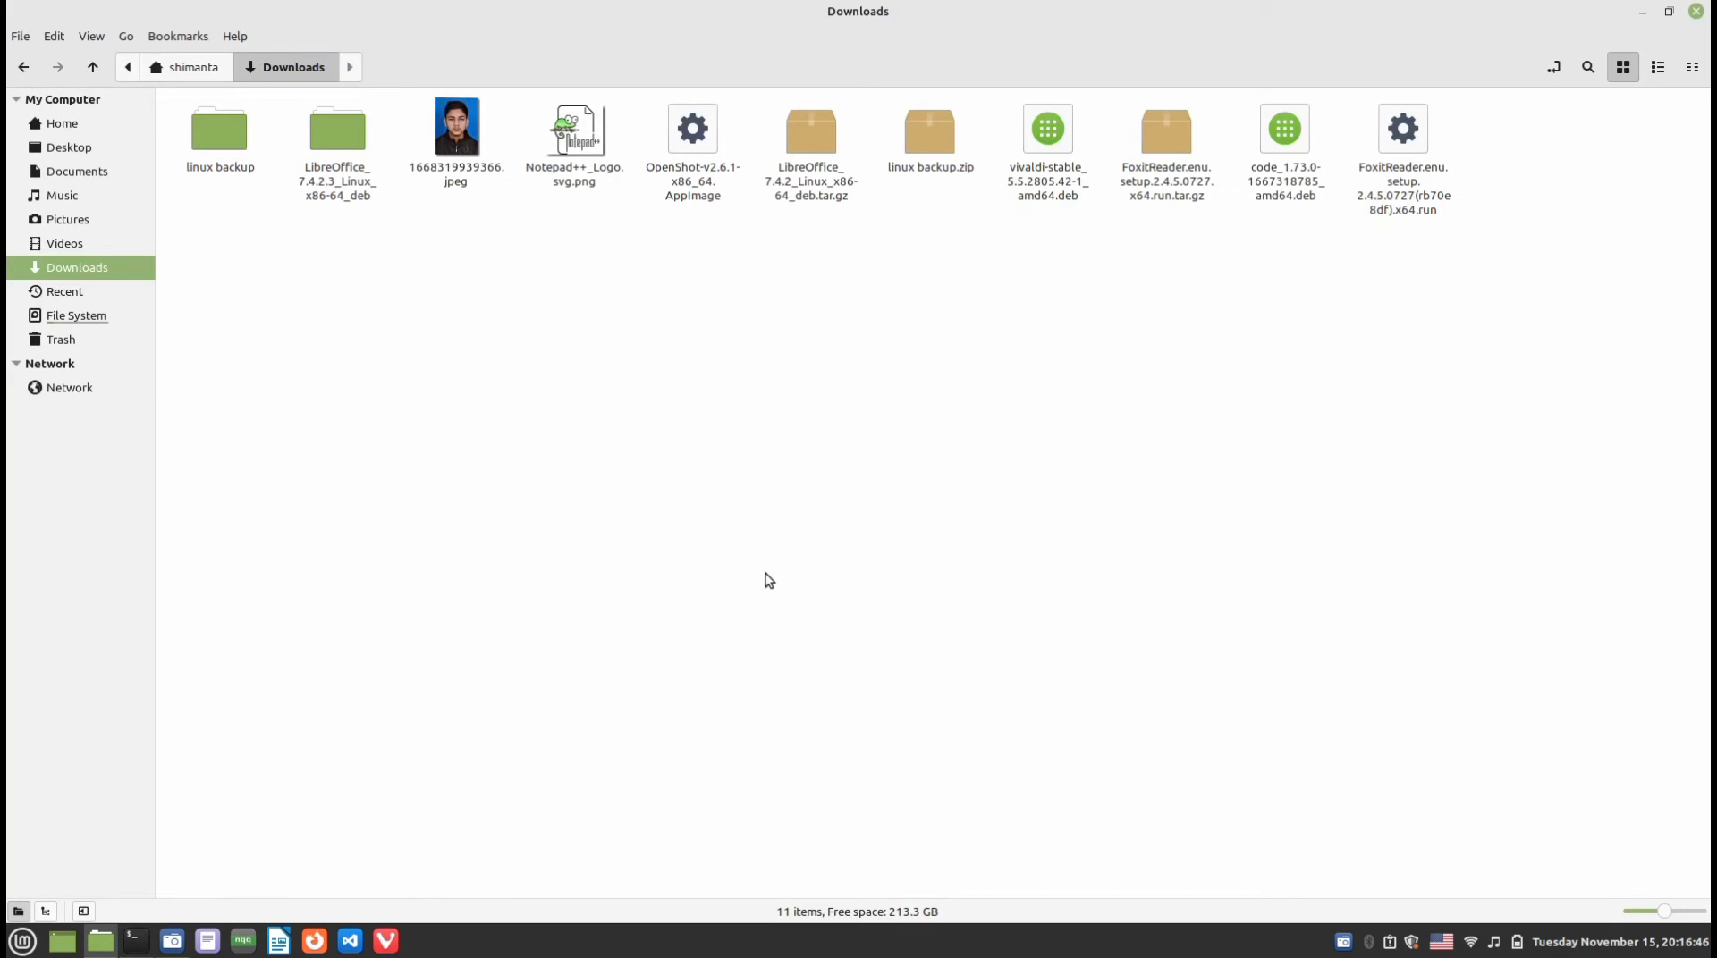
left_click(1425, 186)
right_click(1426, 186)
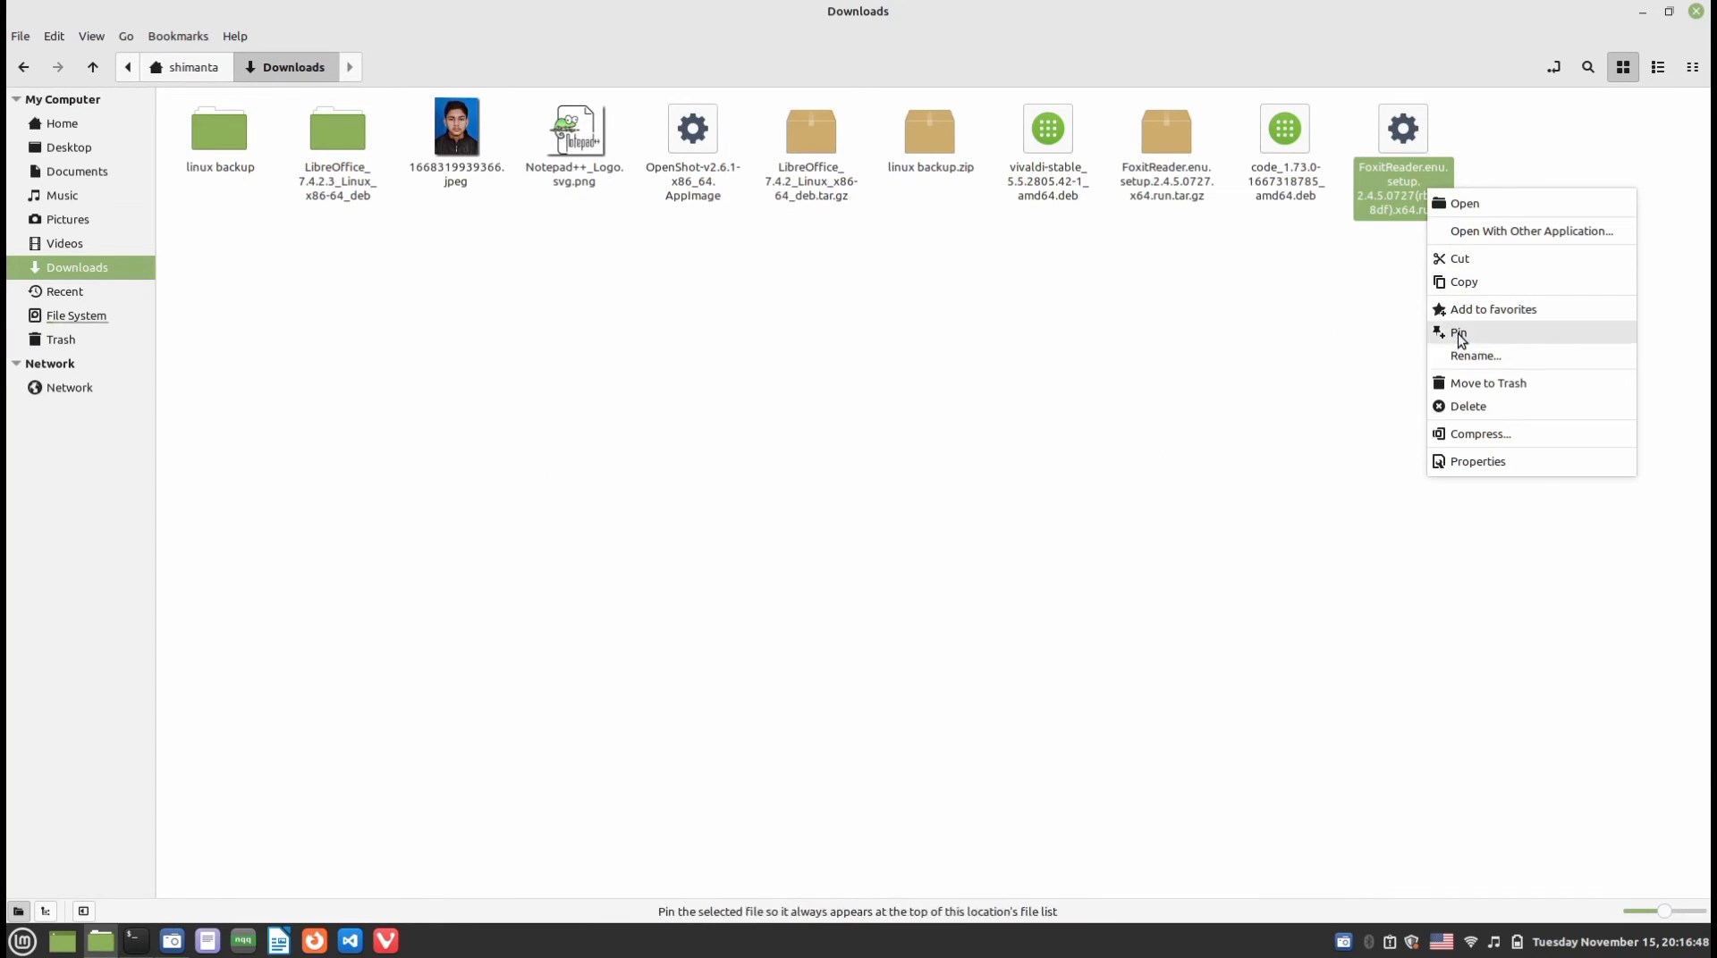
left_click(1471, 356)
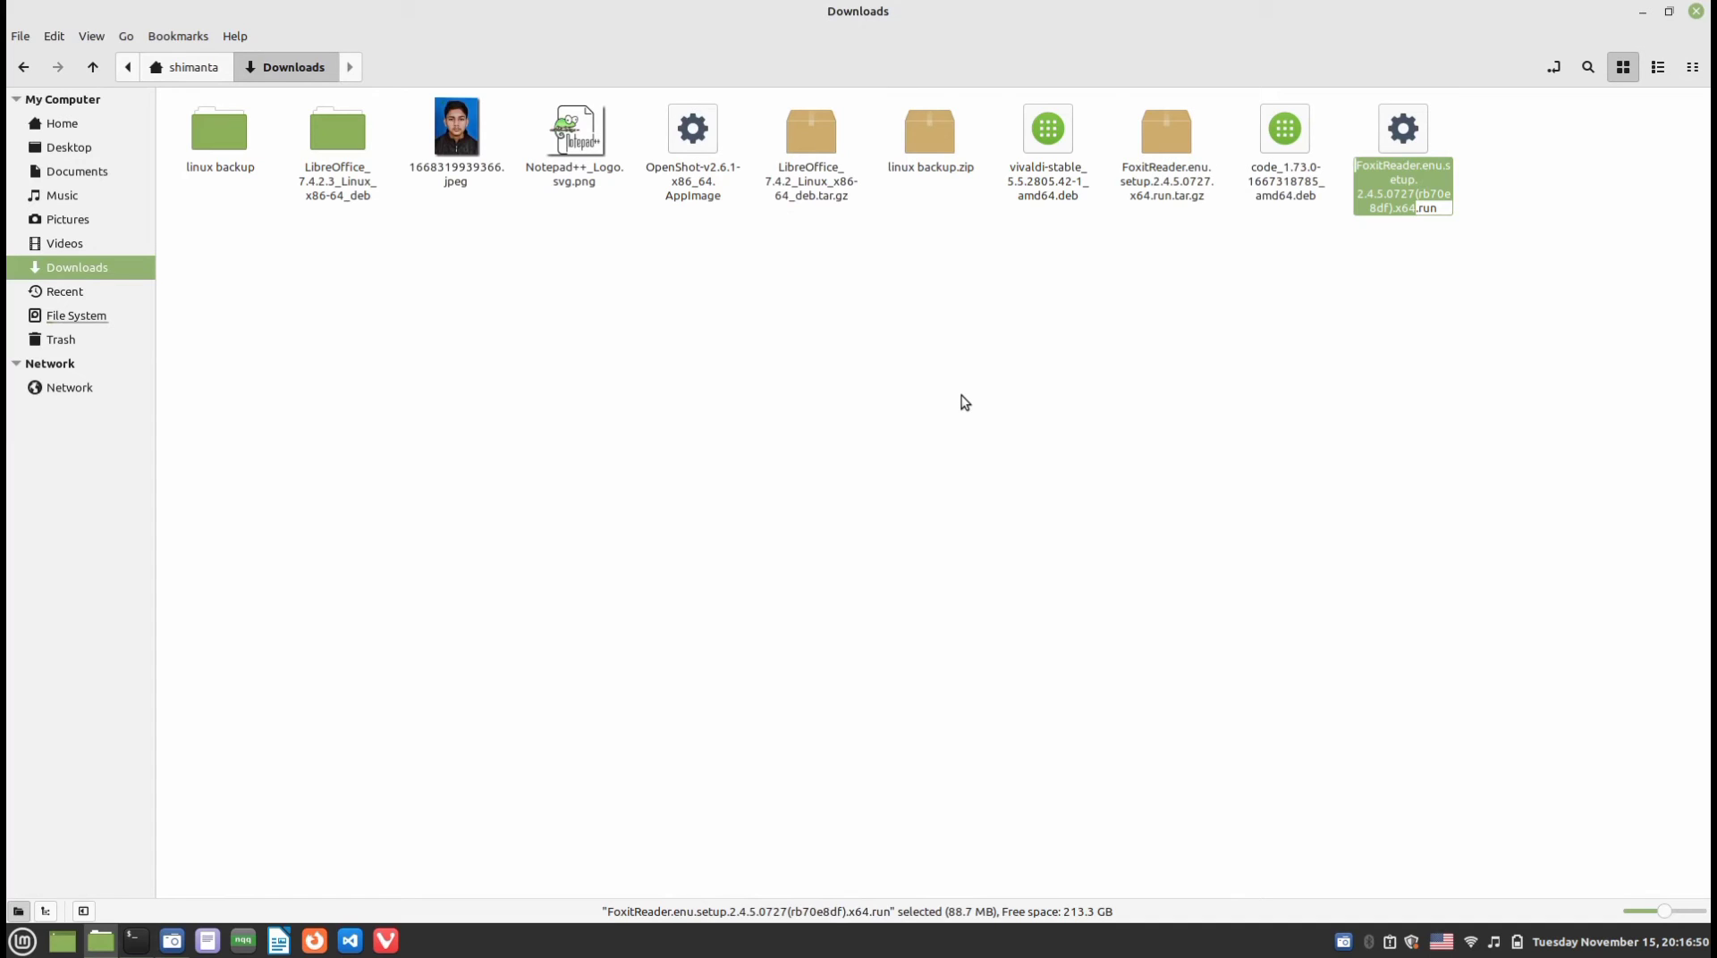
type("foxit")
type("r")
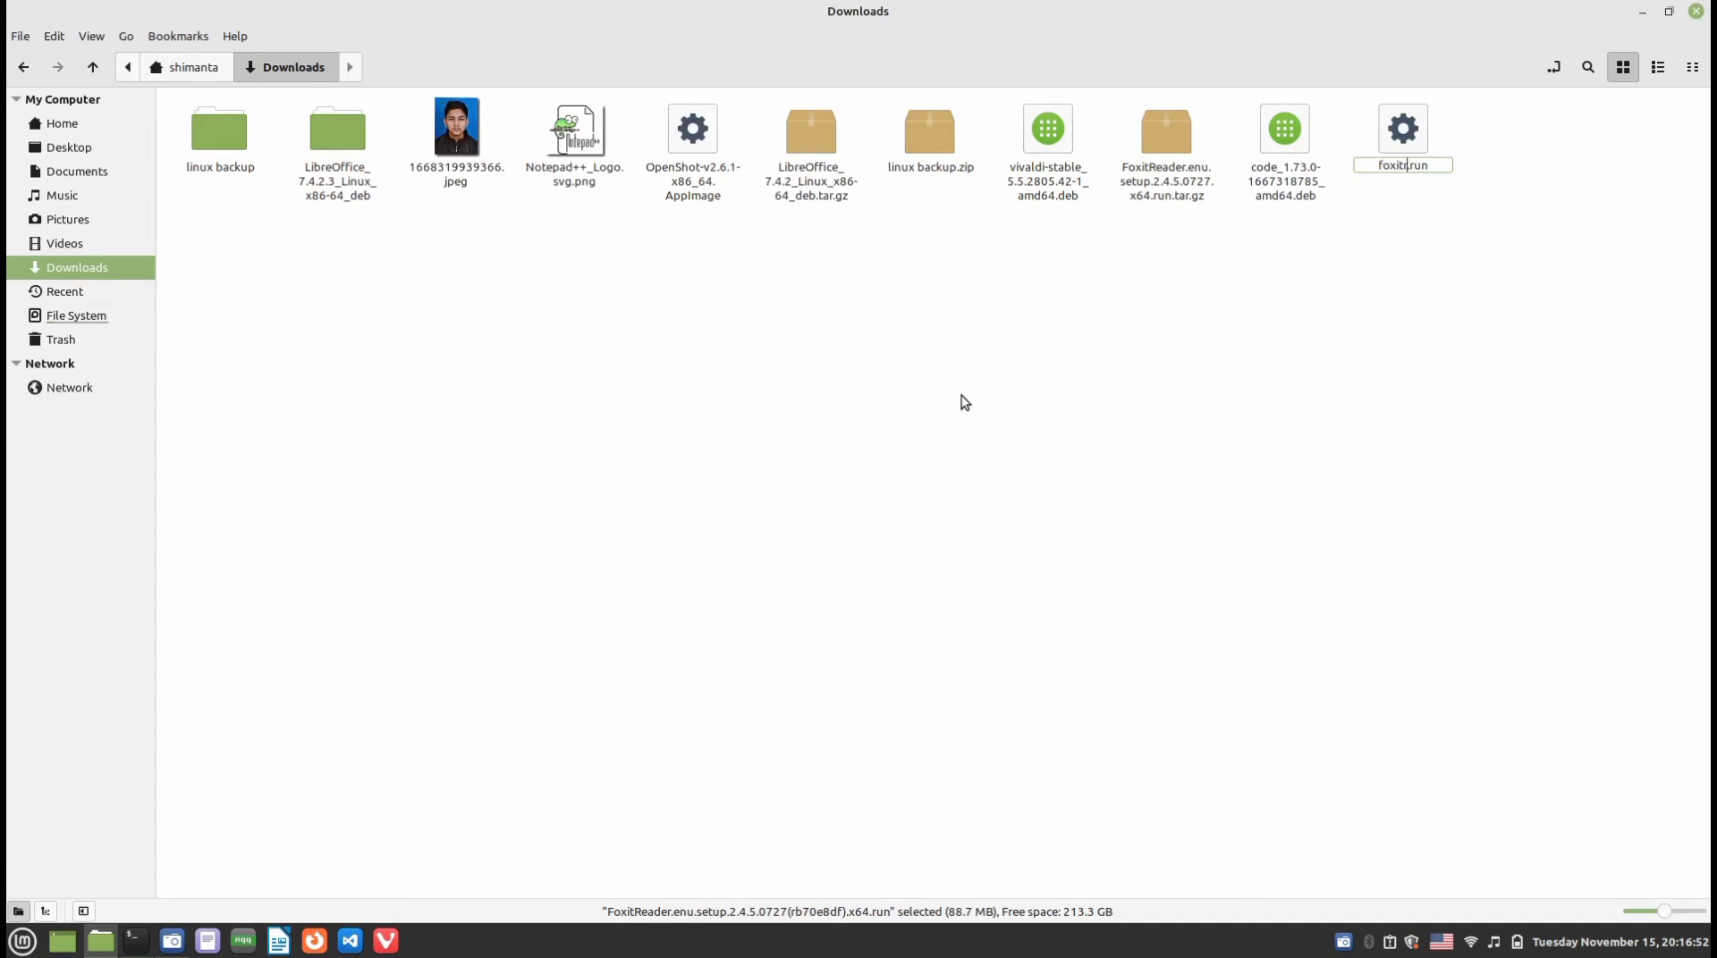
type("eader")
key("Return")
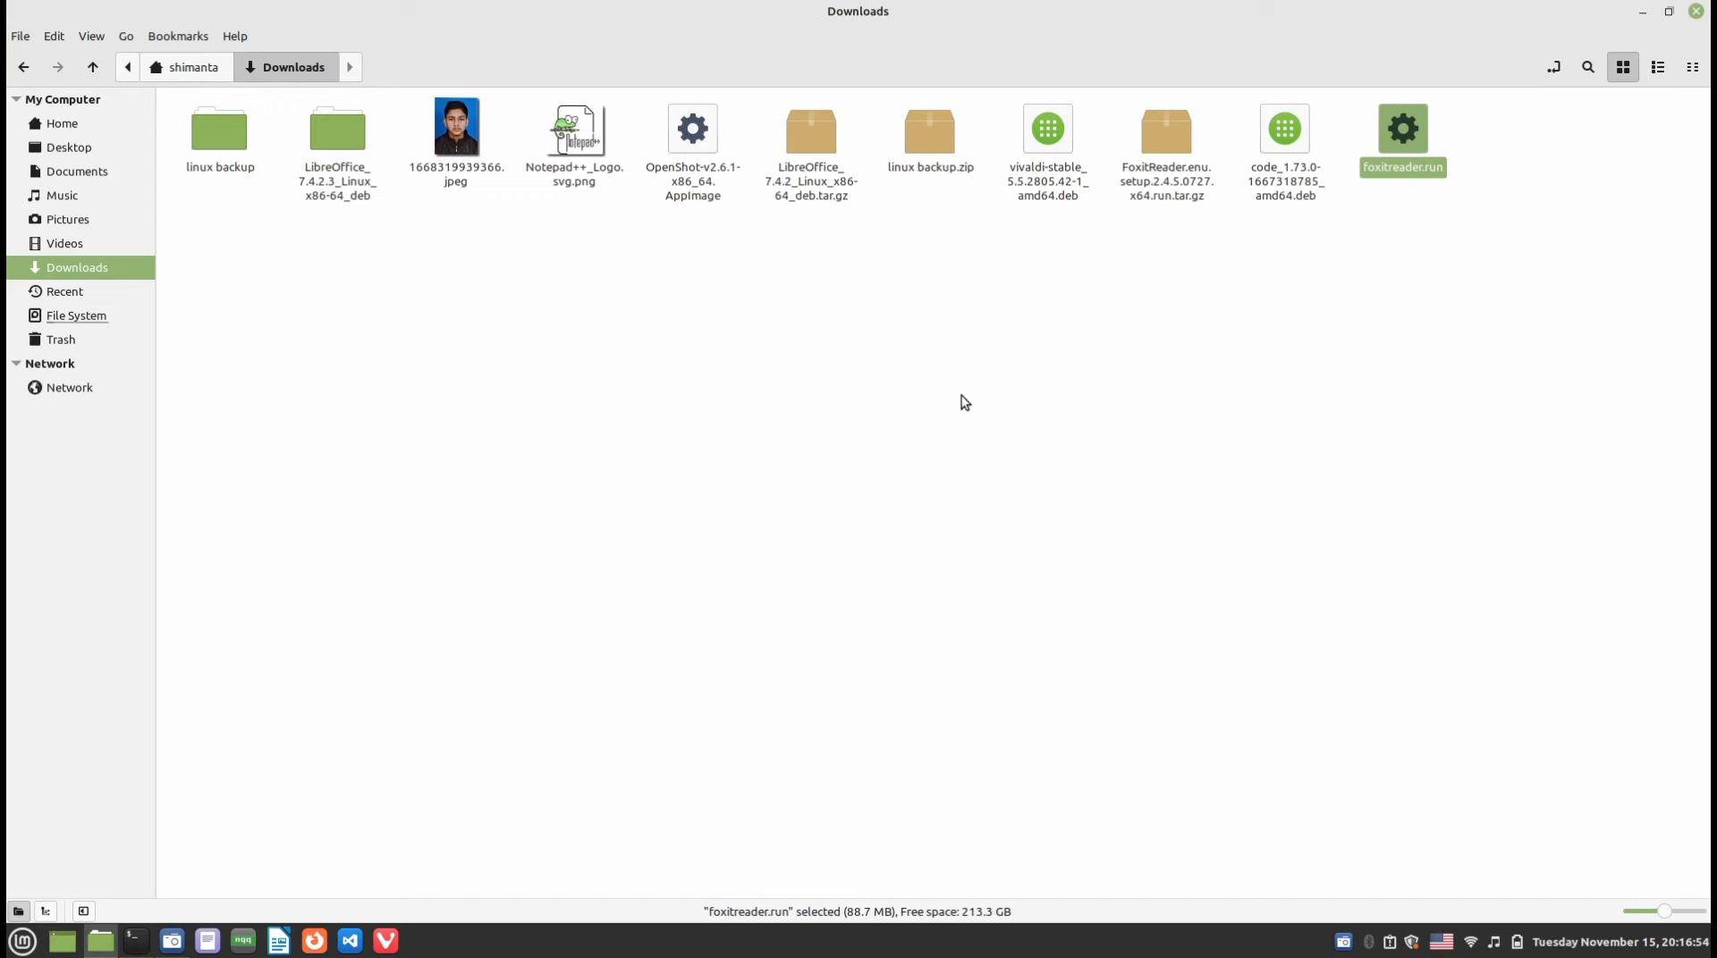
left_click(964, 402)
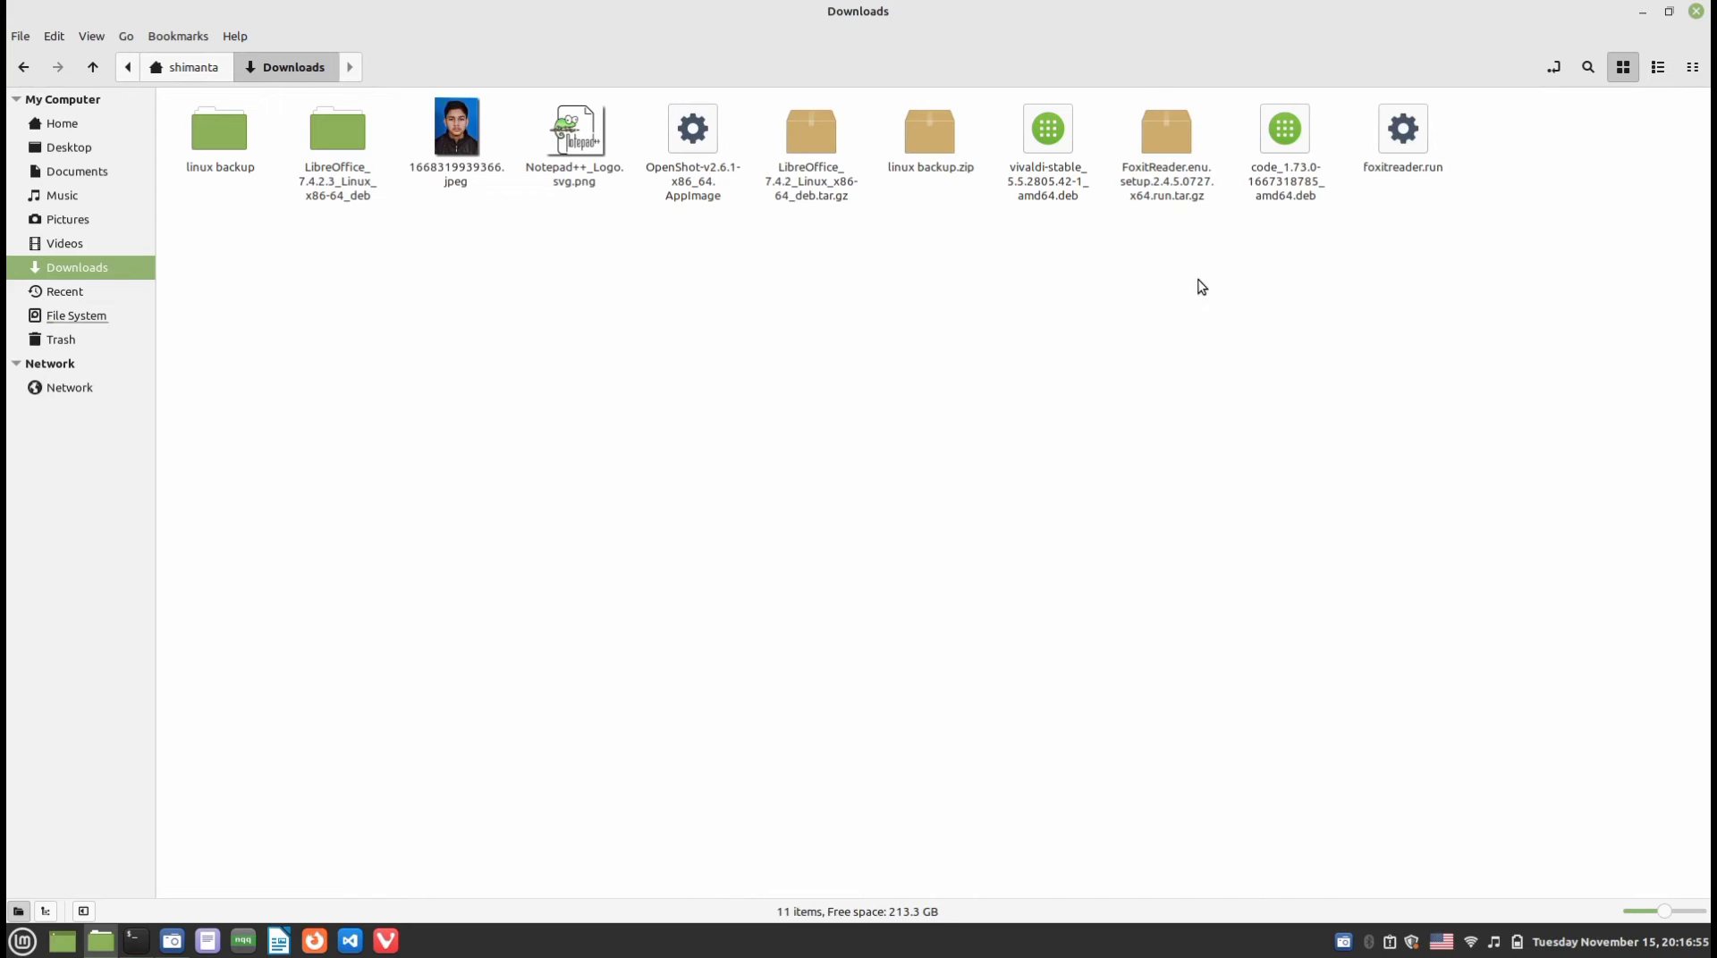
Check foxitreader.run and its permissions in an ls -l listing, then clear the terminal
left_click(136, 941)
type("ls -l")
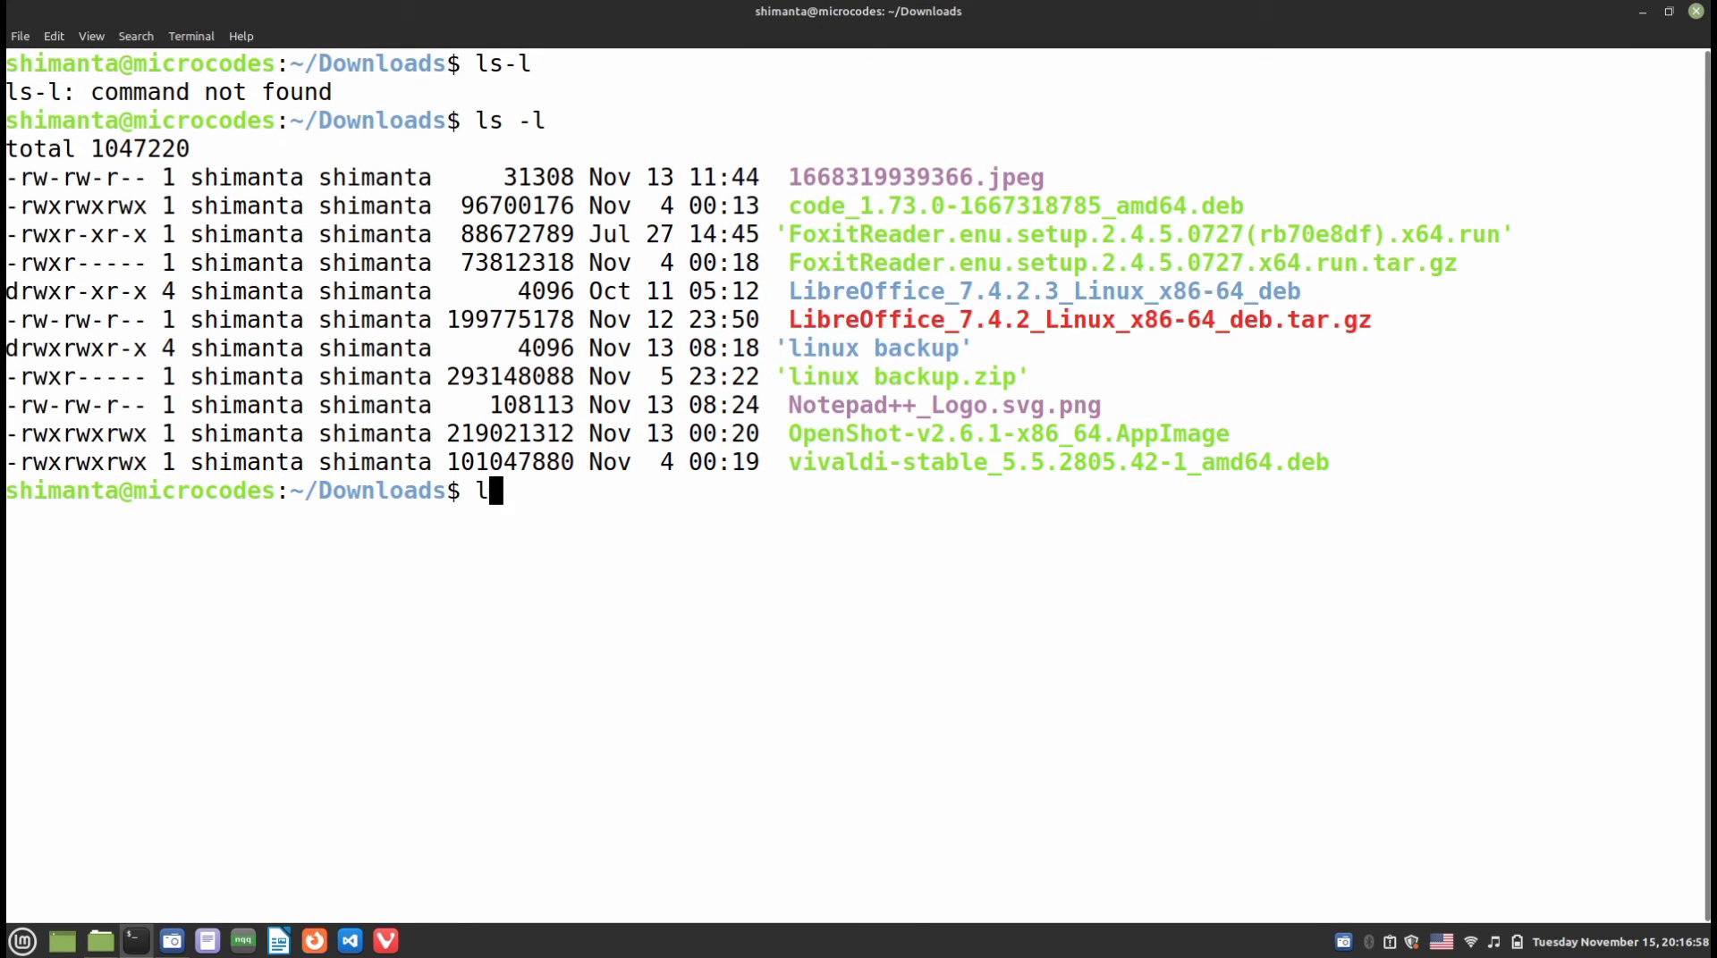
key("Return")
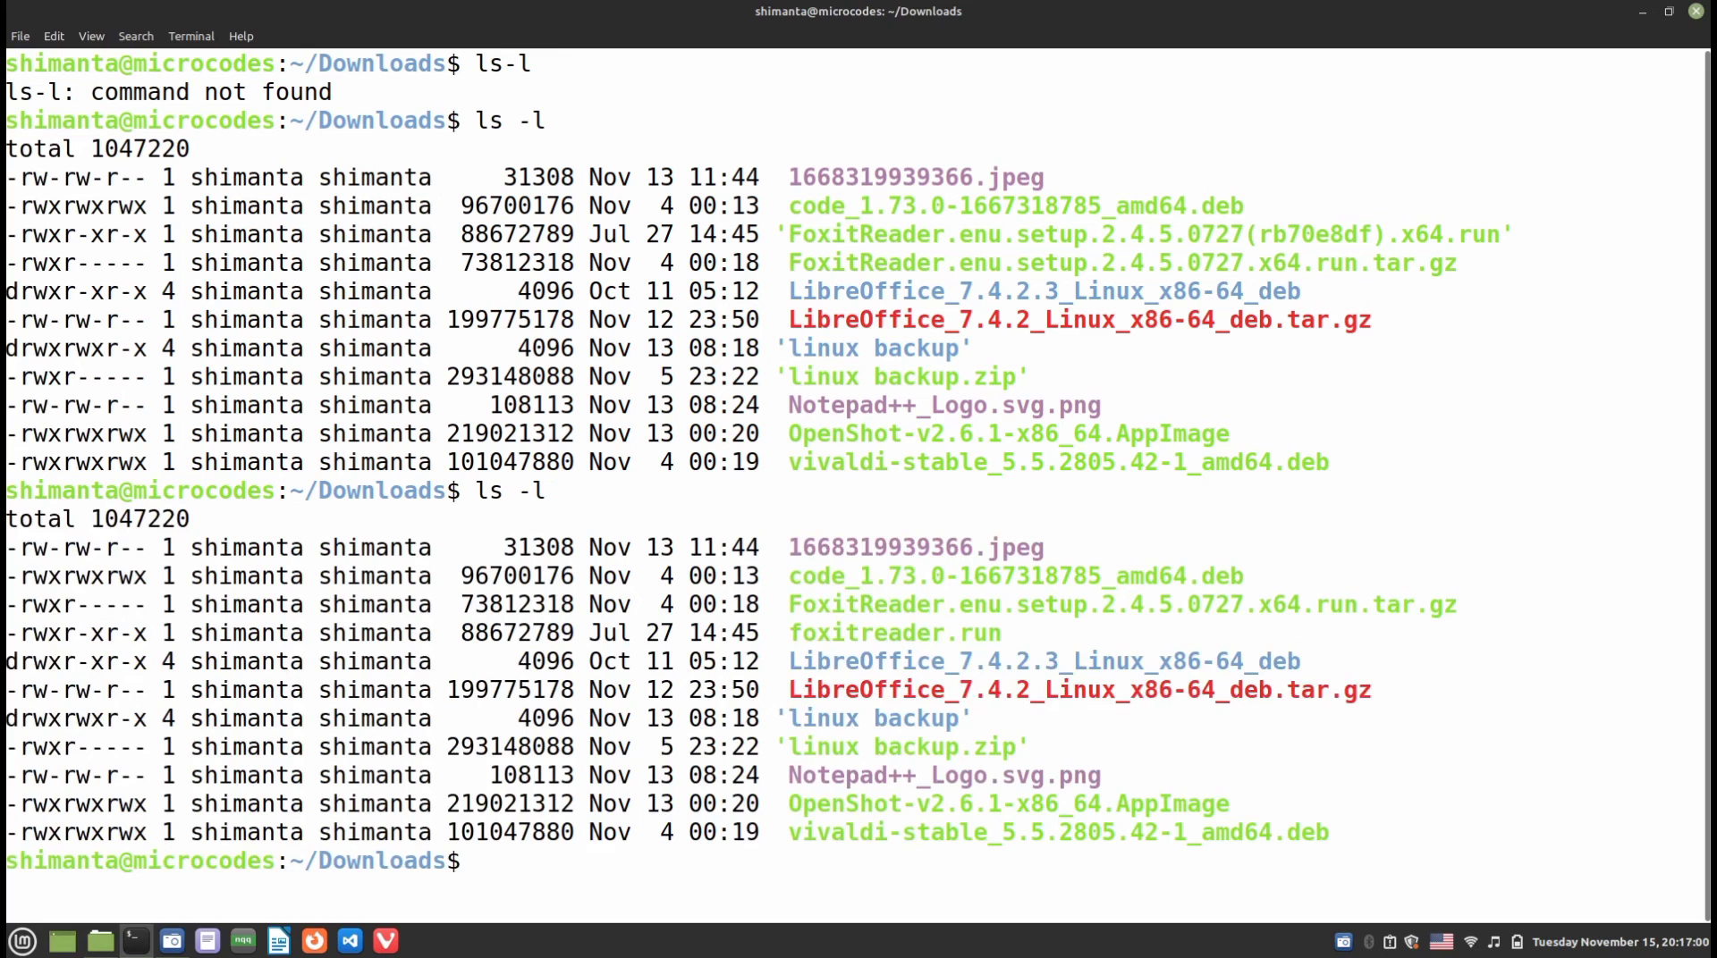
left_click_drag(775, 617, 1162, 633)
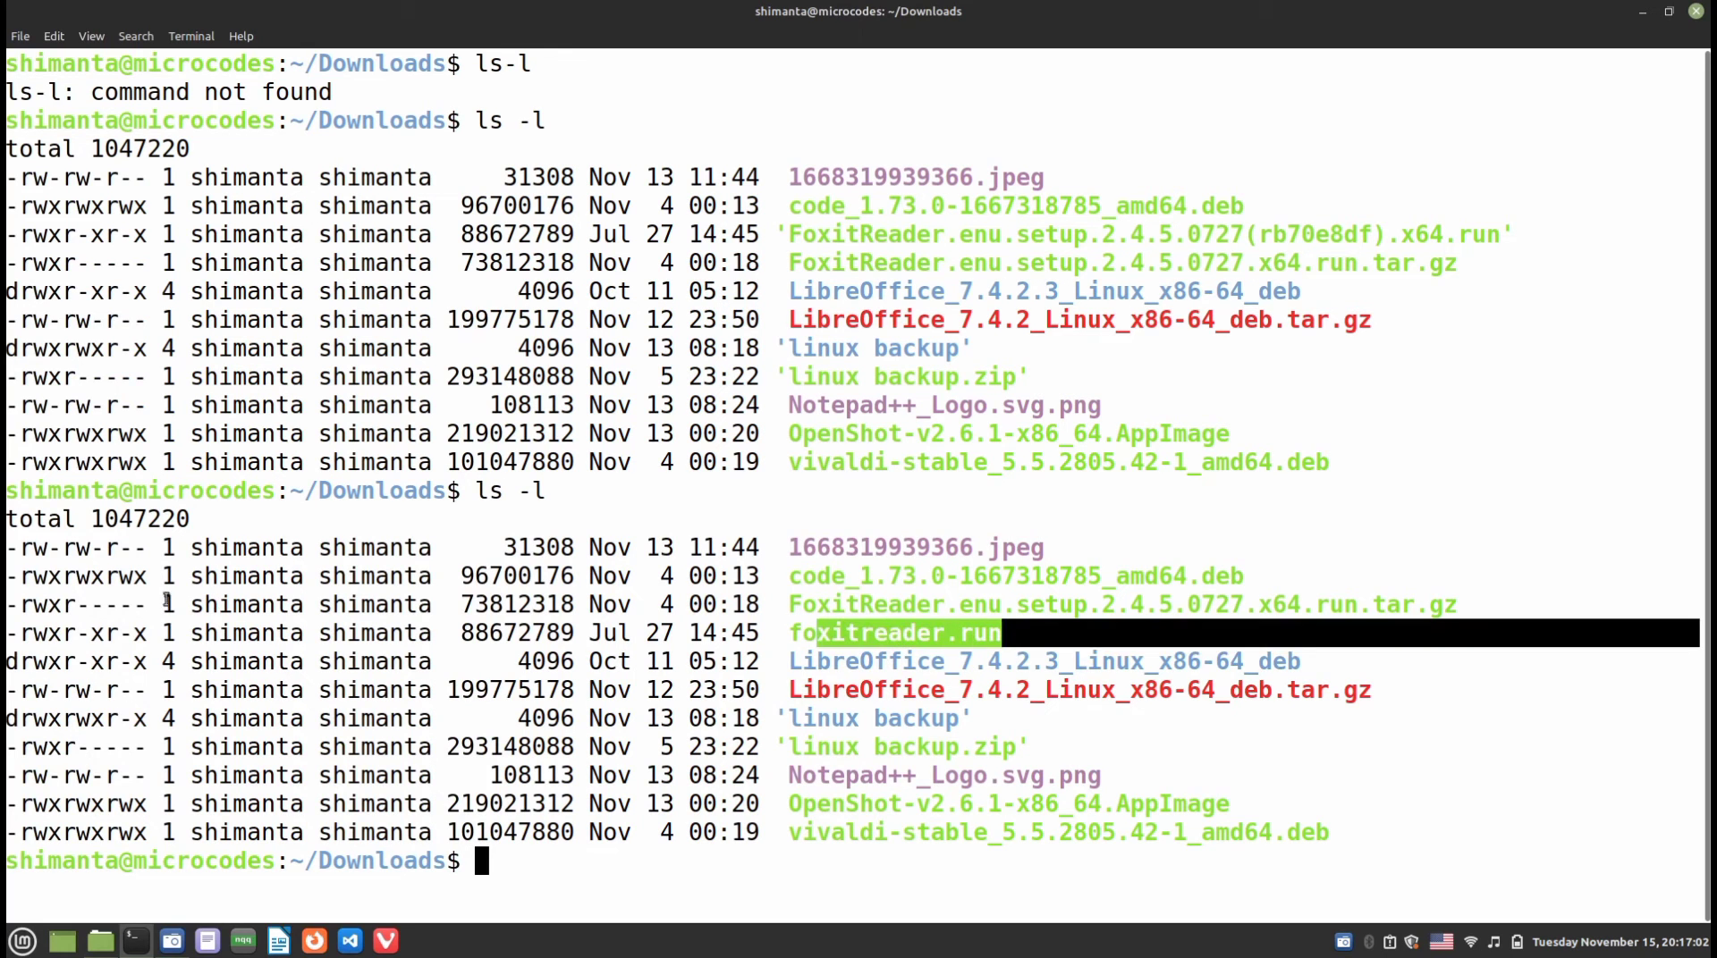
left_click_drag(48, 633, 1056, 632)
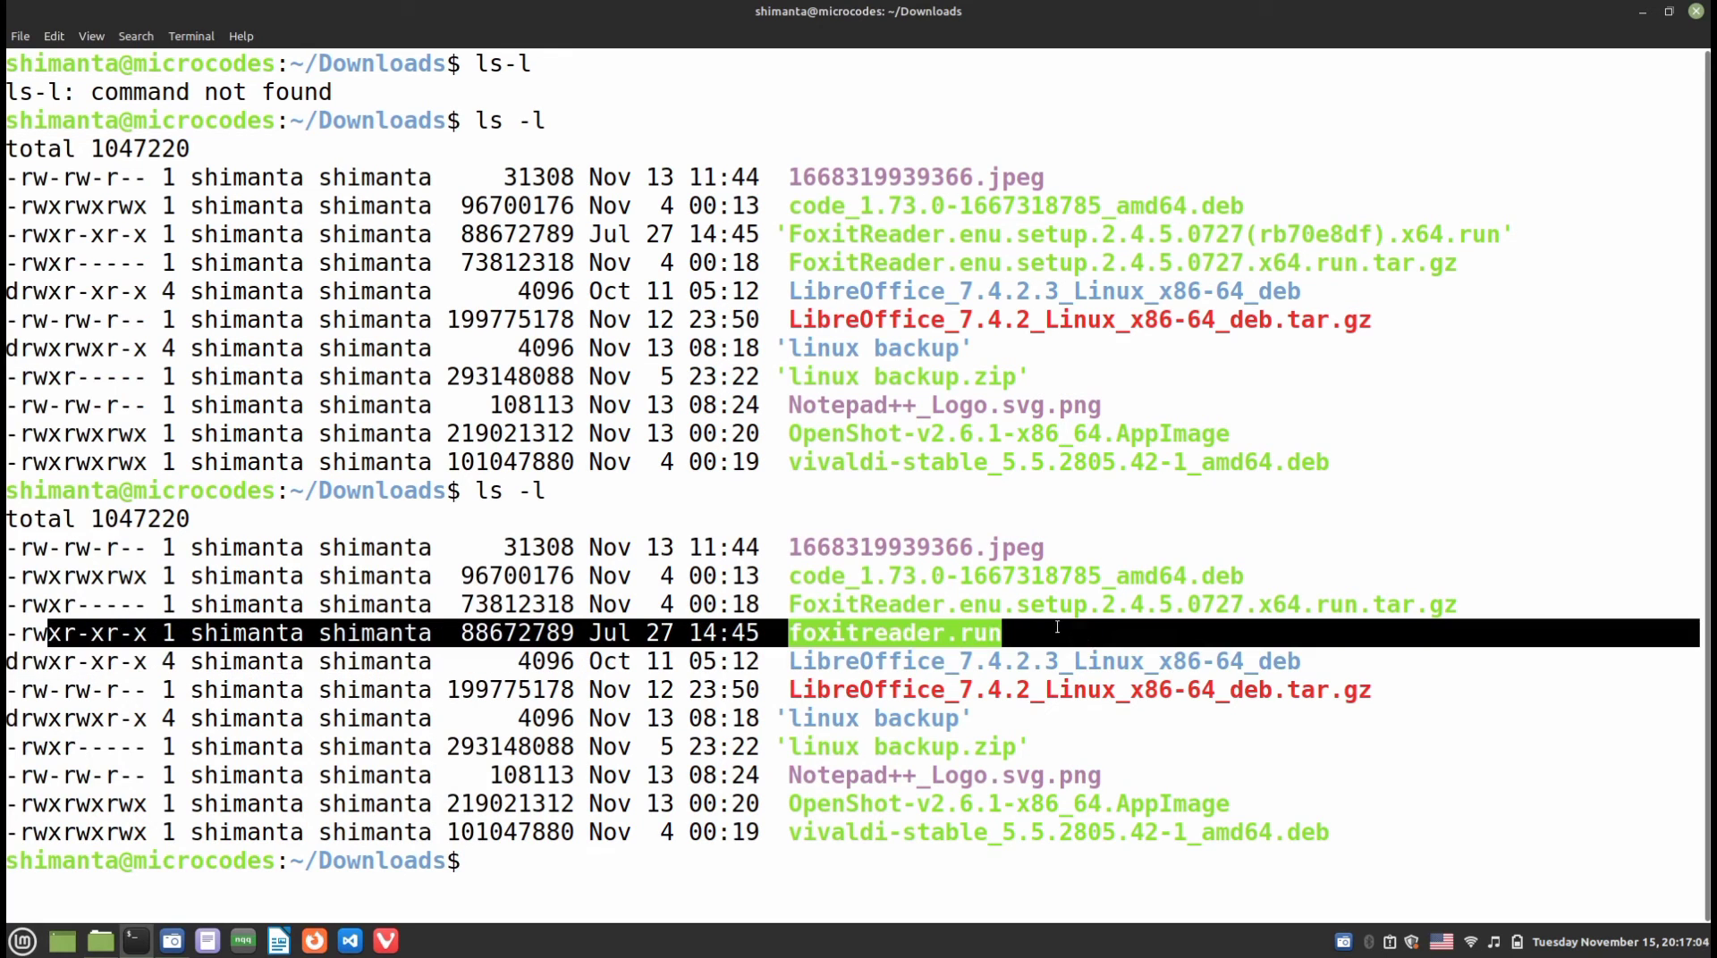
type("clea")
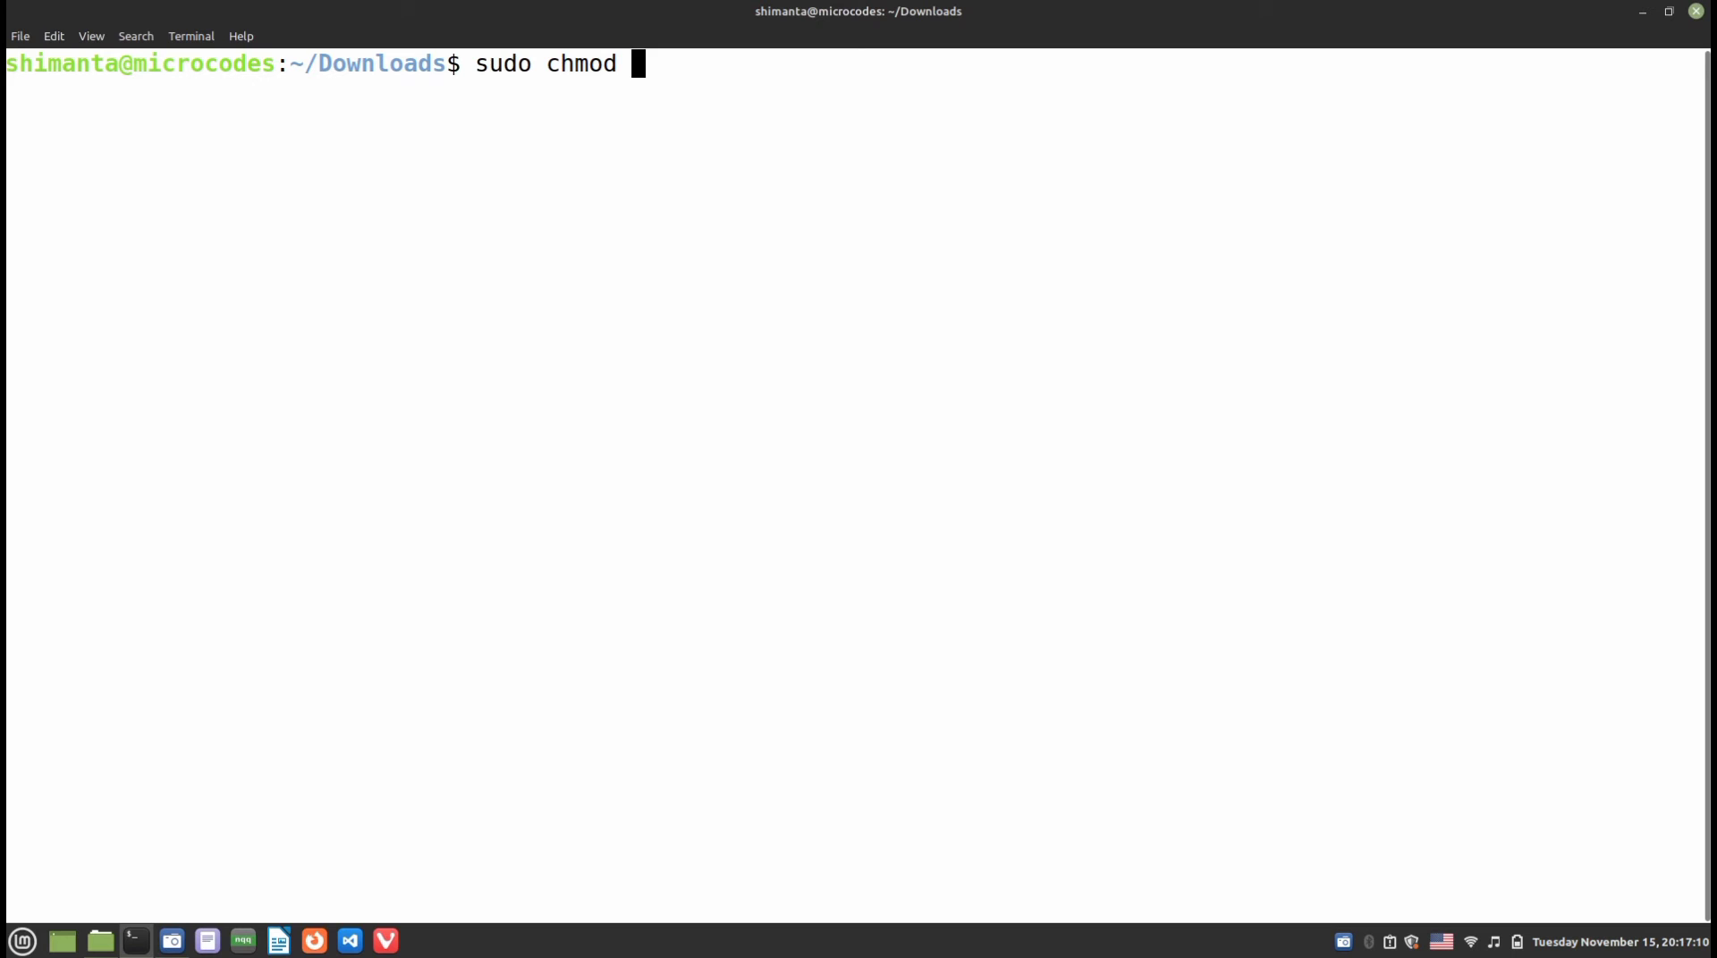
Run sudo chmod 777 foxitreader.run with the administrator password and begin the sudo ./foxitreader.run command
type("777 fox")
key("Tab")
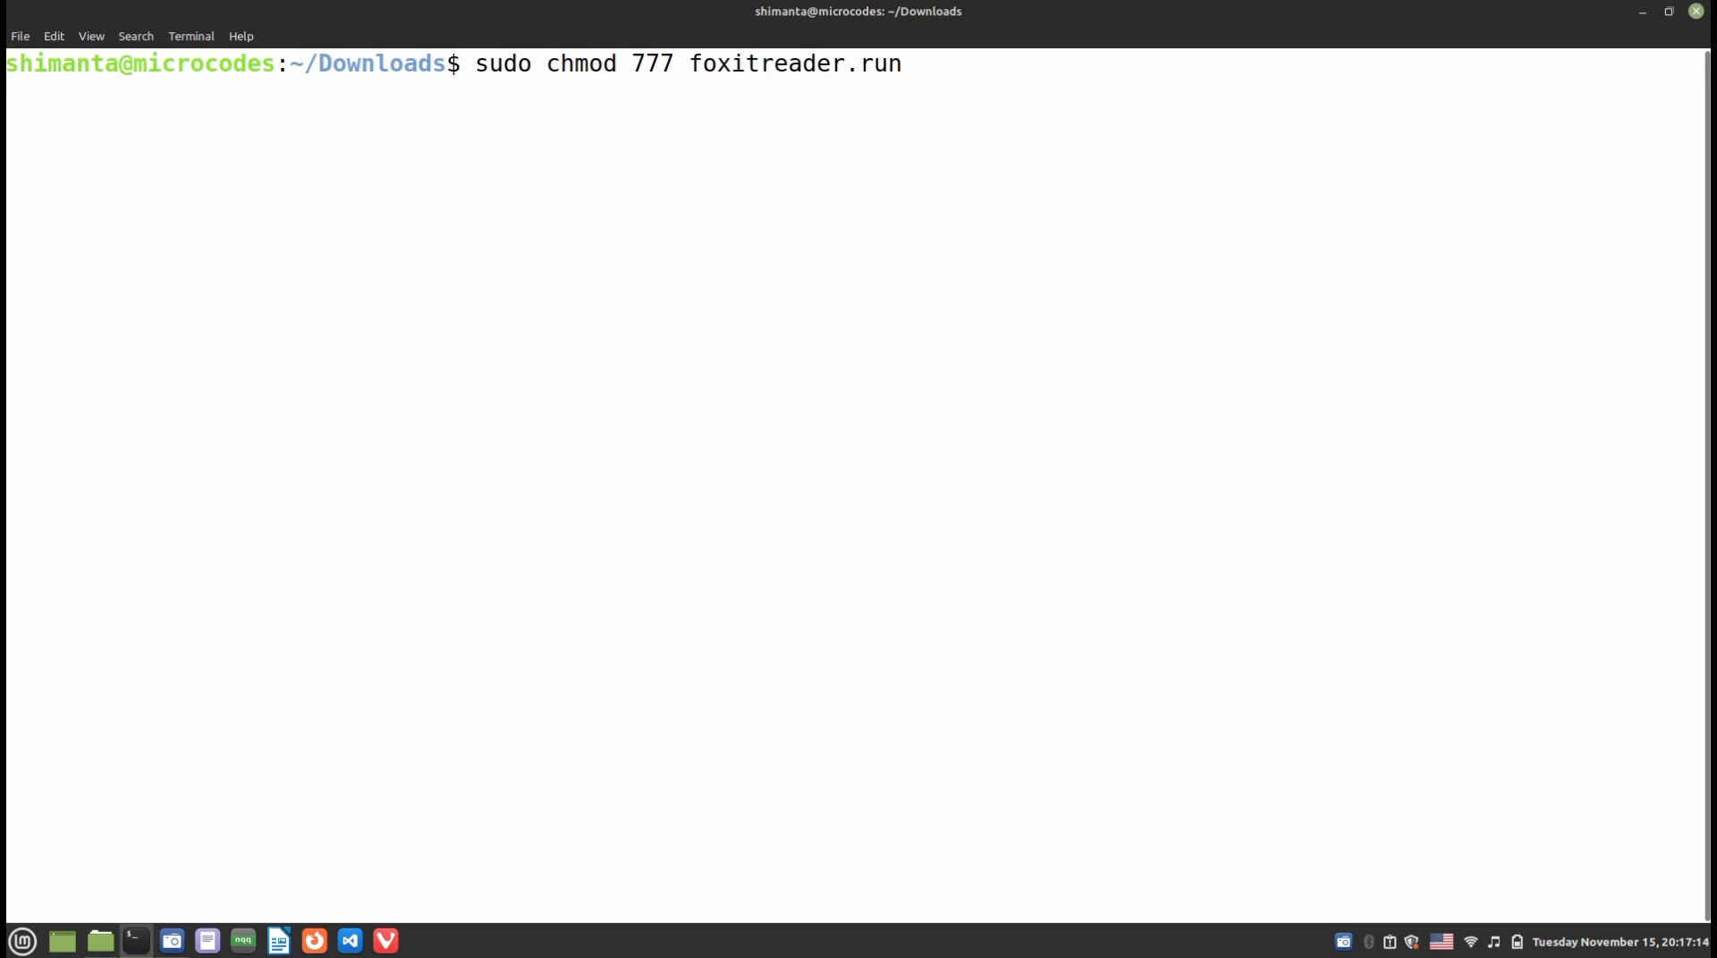
key("Return")
type("*****")
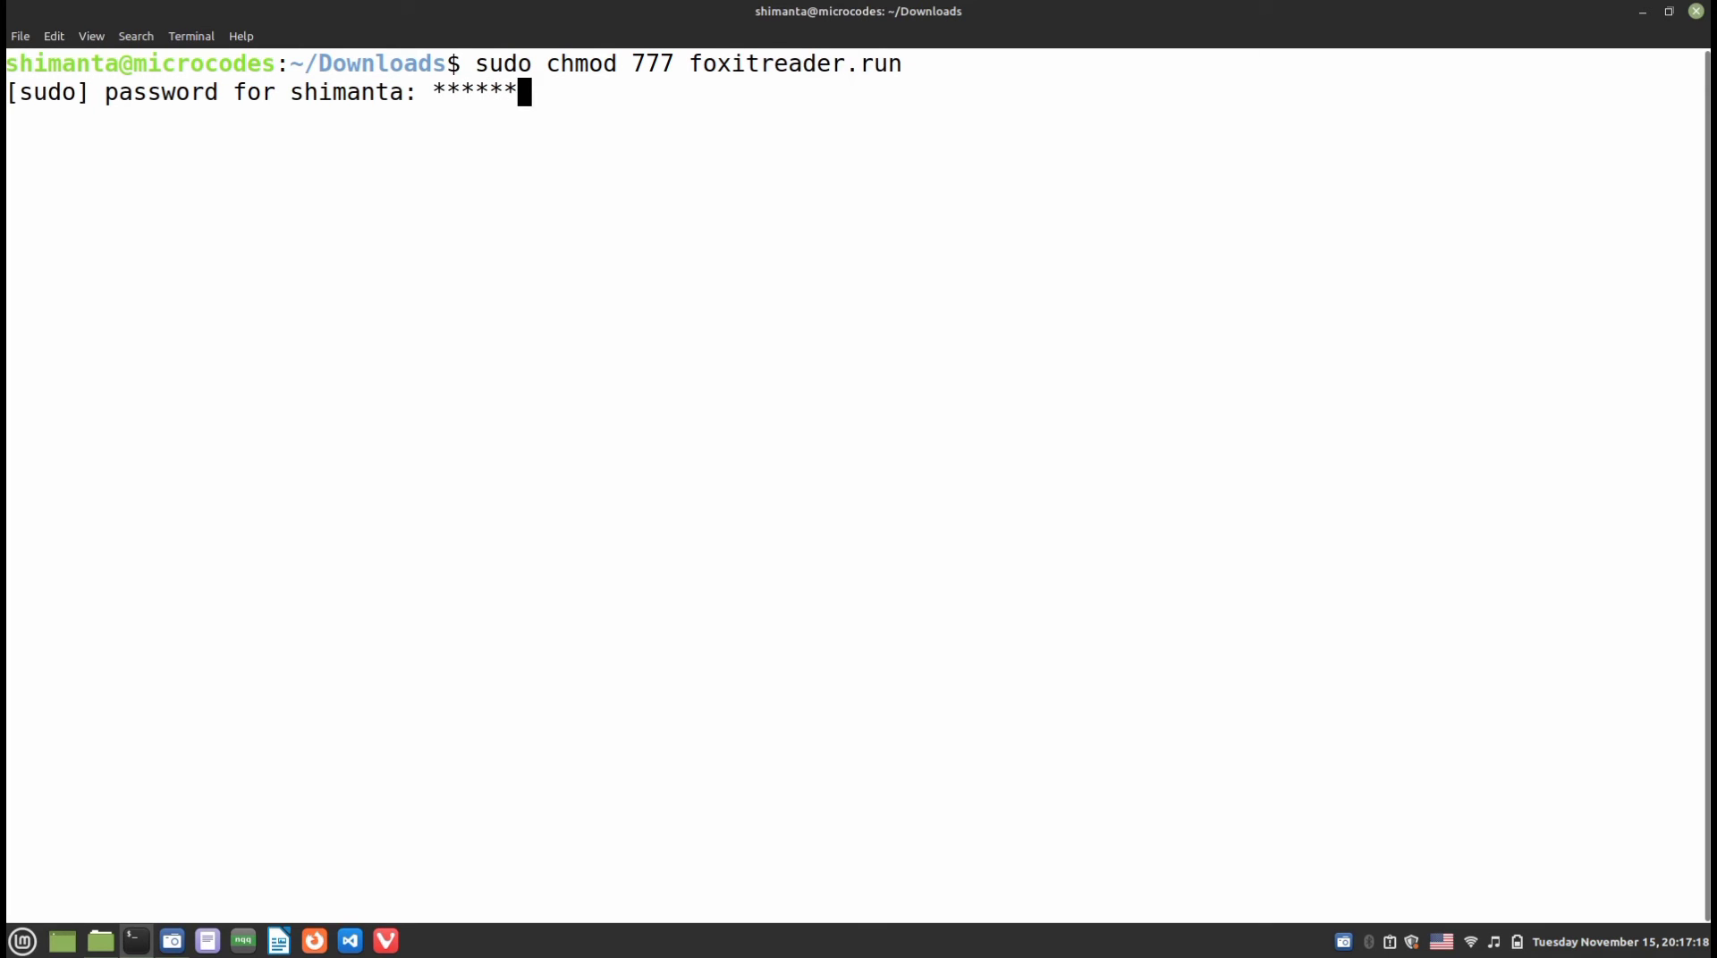
type("**")
key("Return")
type("**")
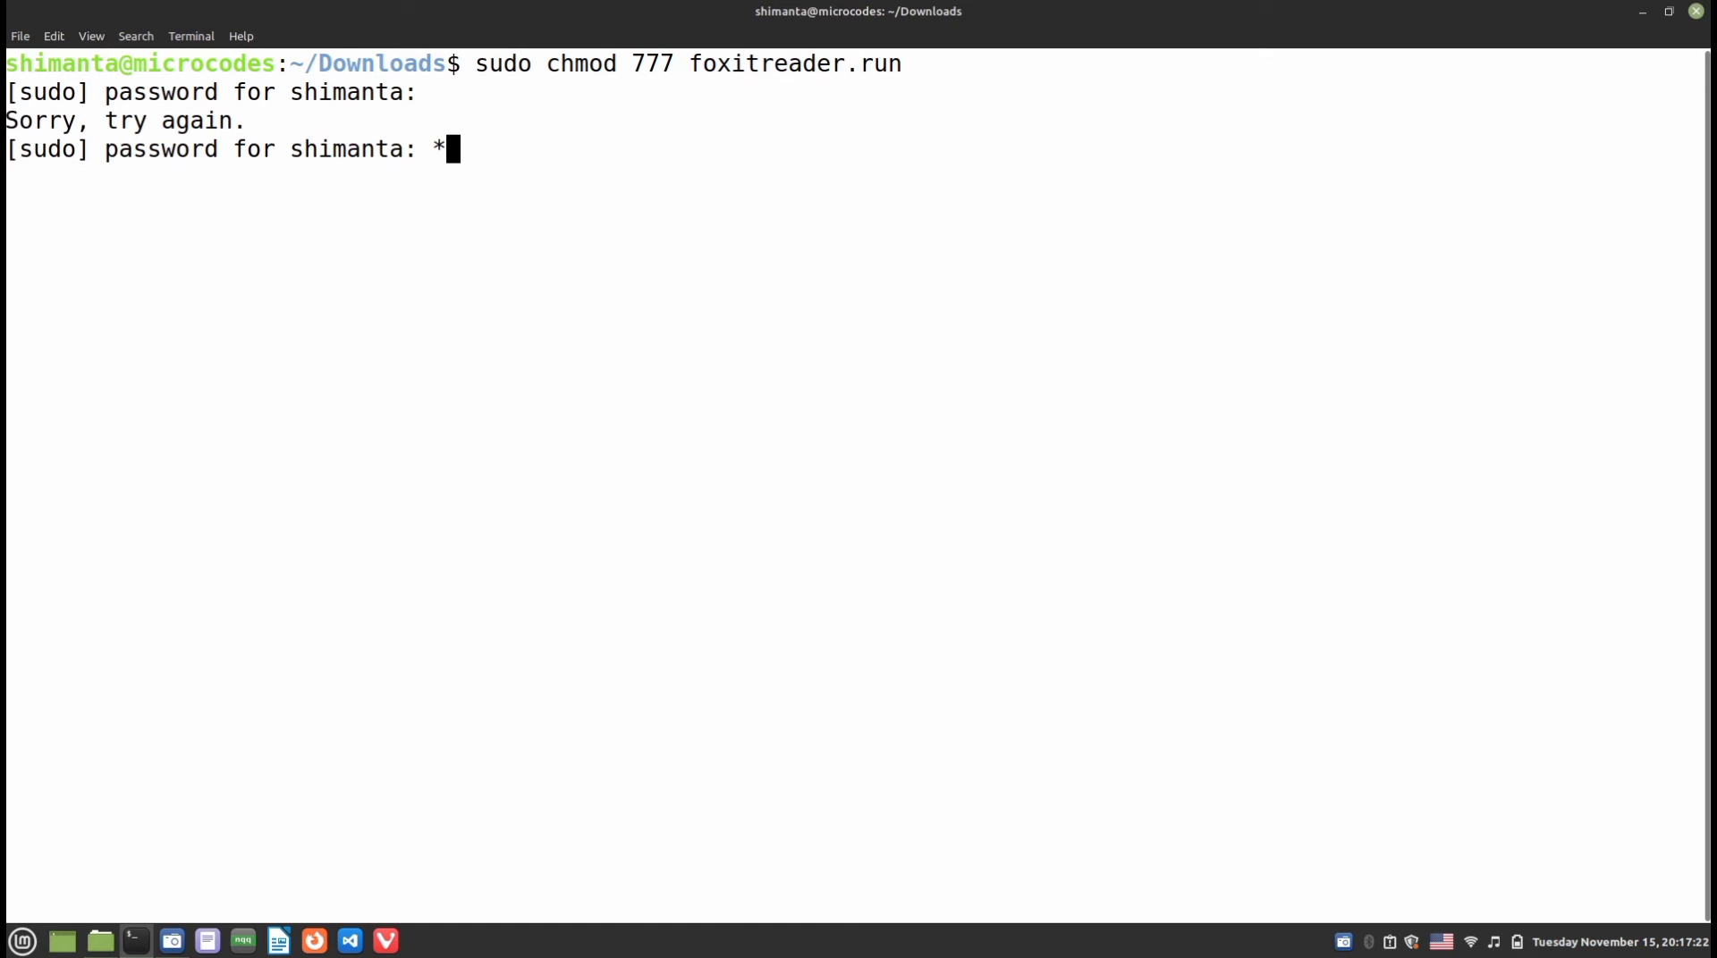
type("******")
key("Return")
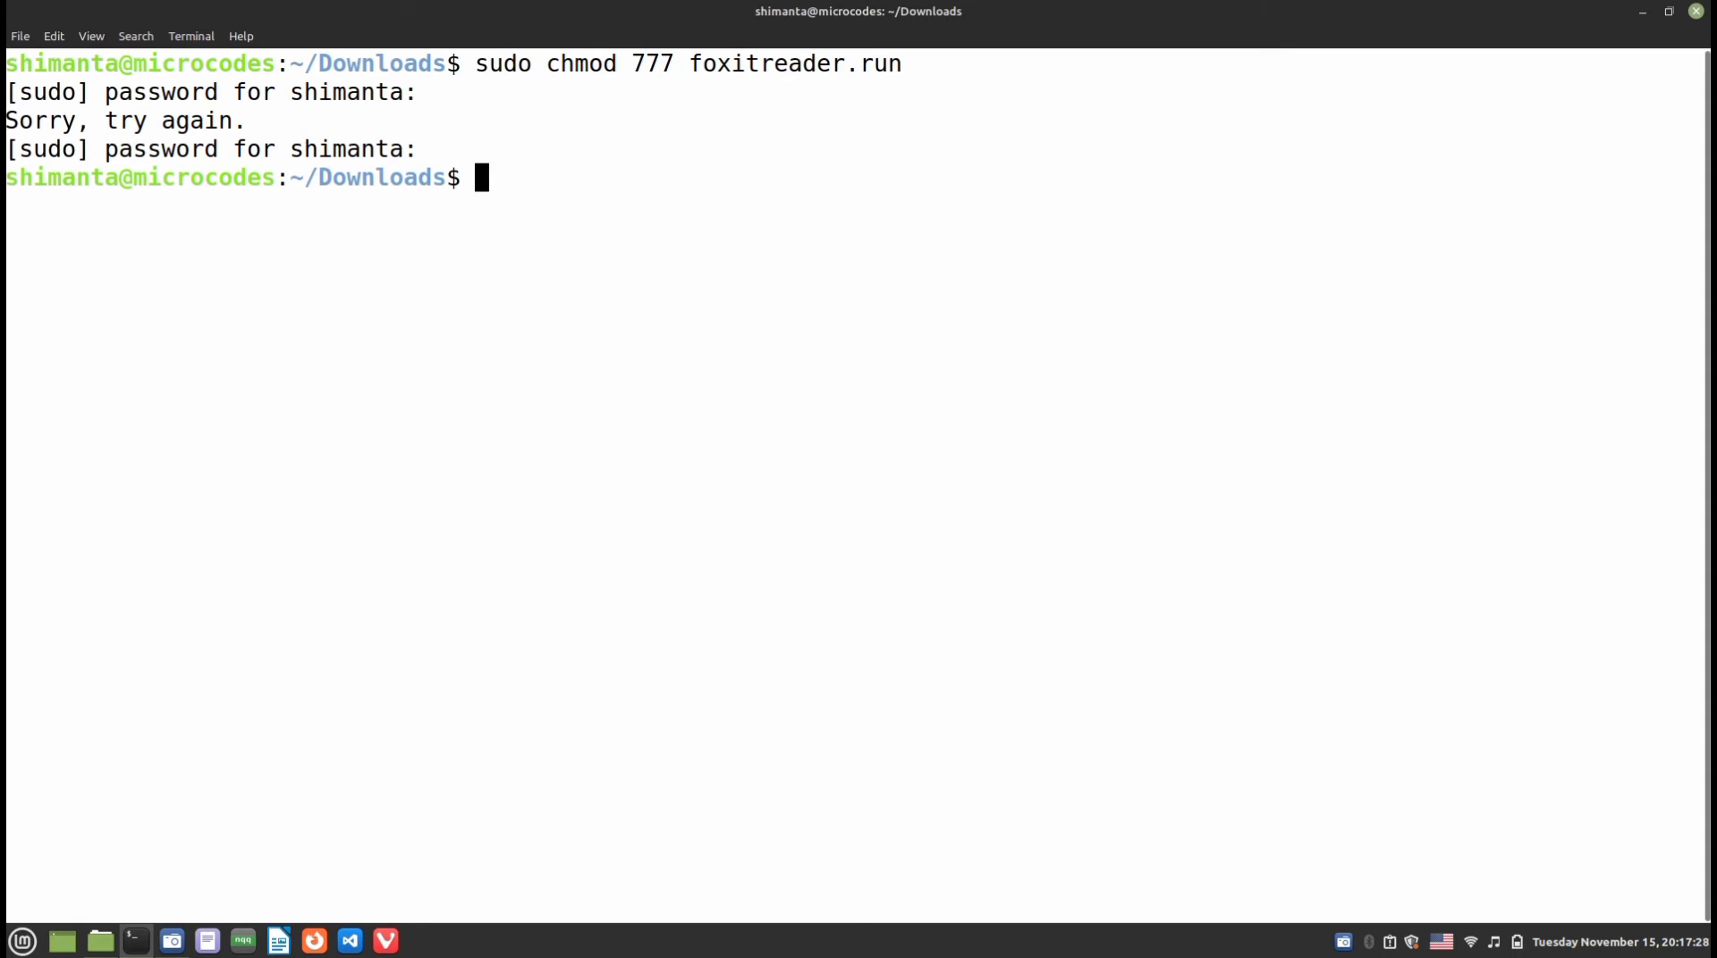
type("sudo ./fox")
Launch the installer via sudo ./foxitreader.run, keep /opt/foxitsoftware/foxitreader and accept the license
key("Tab")
key("Return")
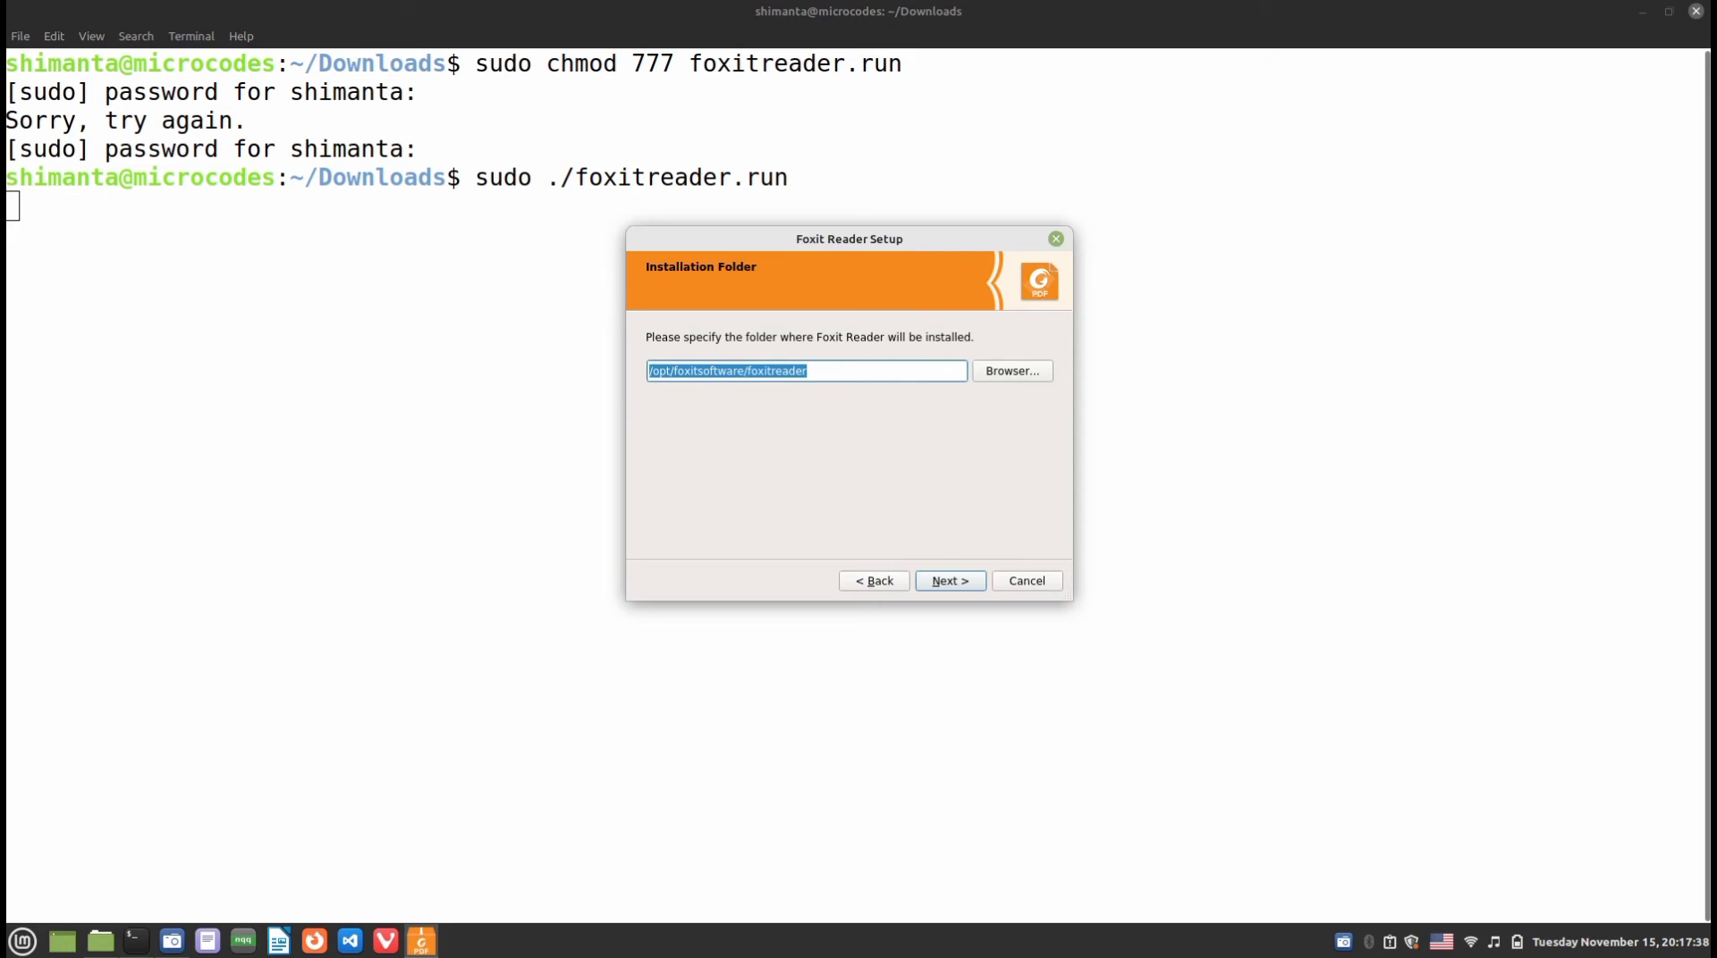
left_click(944, 588)
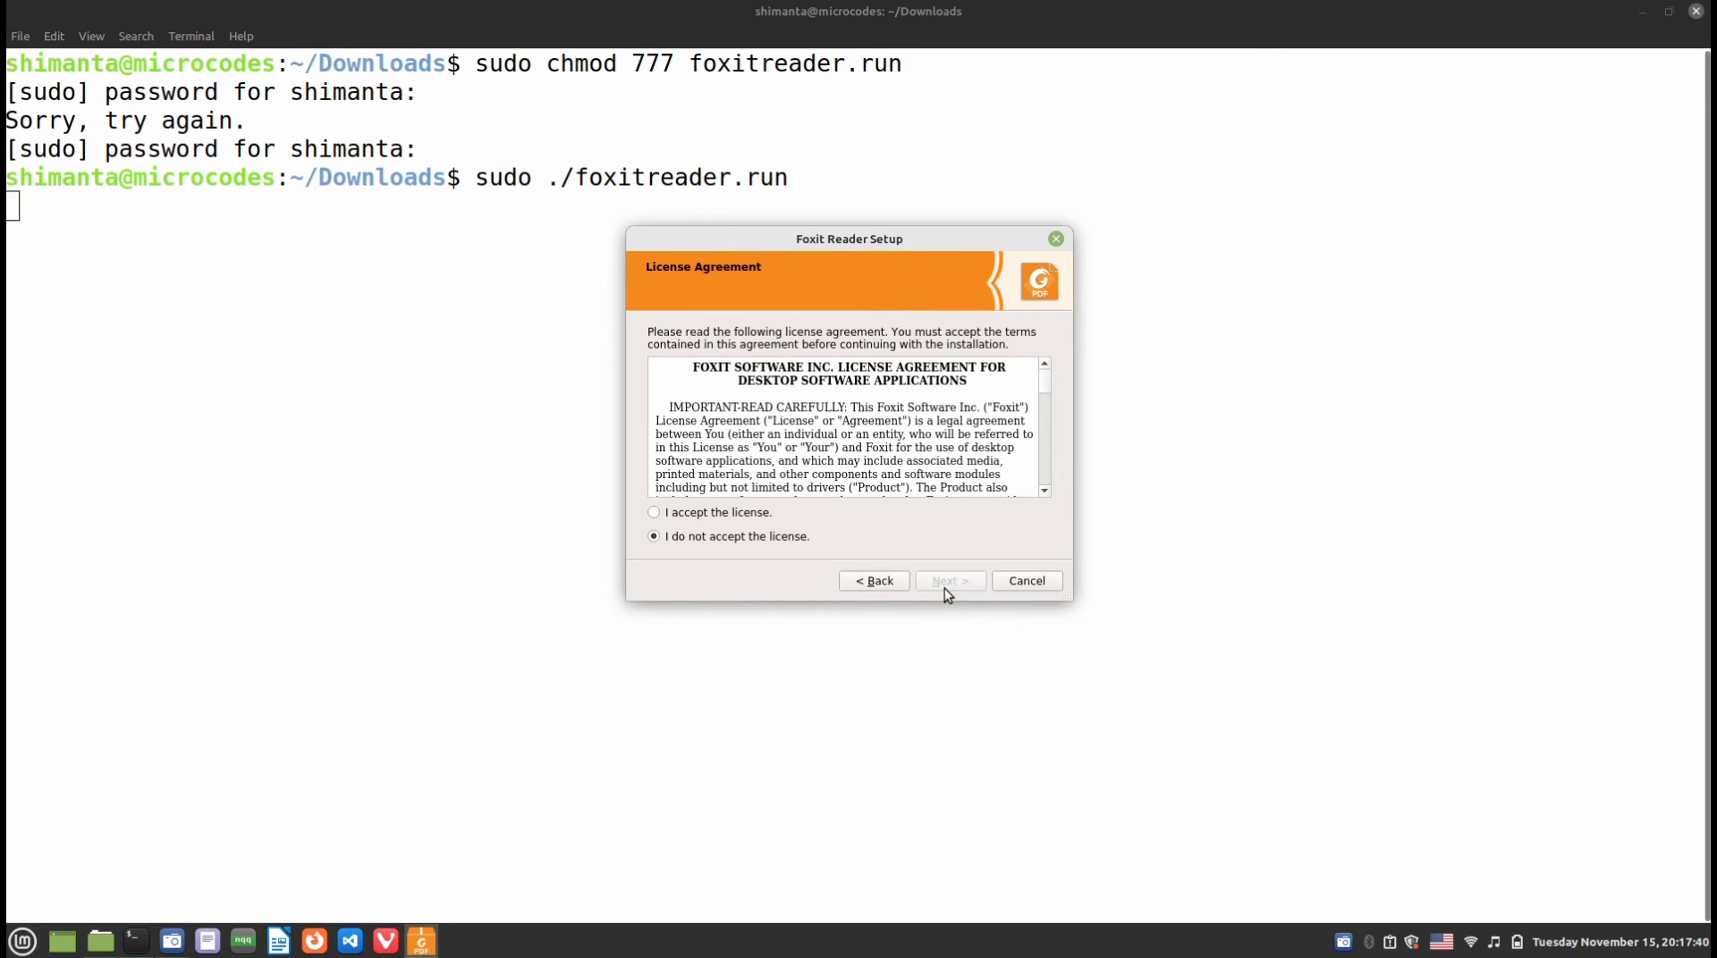
left_click(653, 512)
left_click(955, 582)
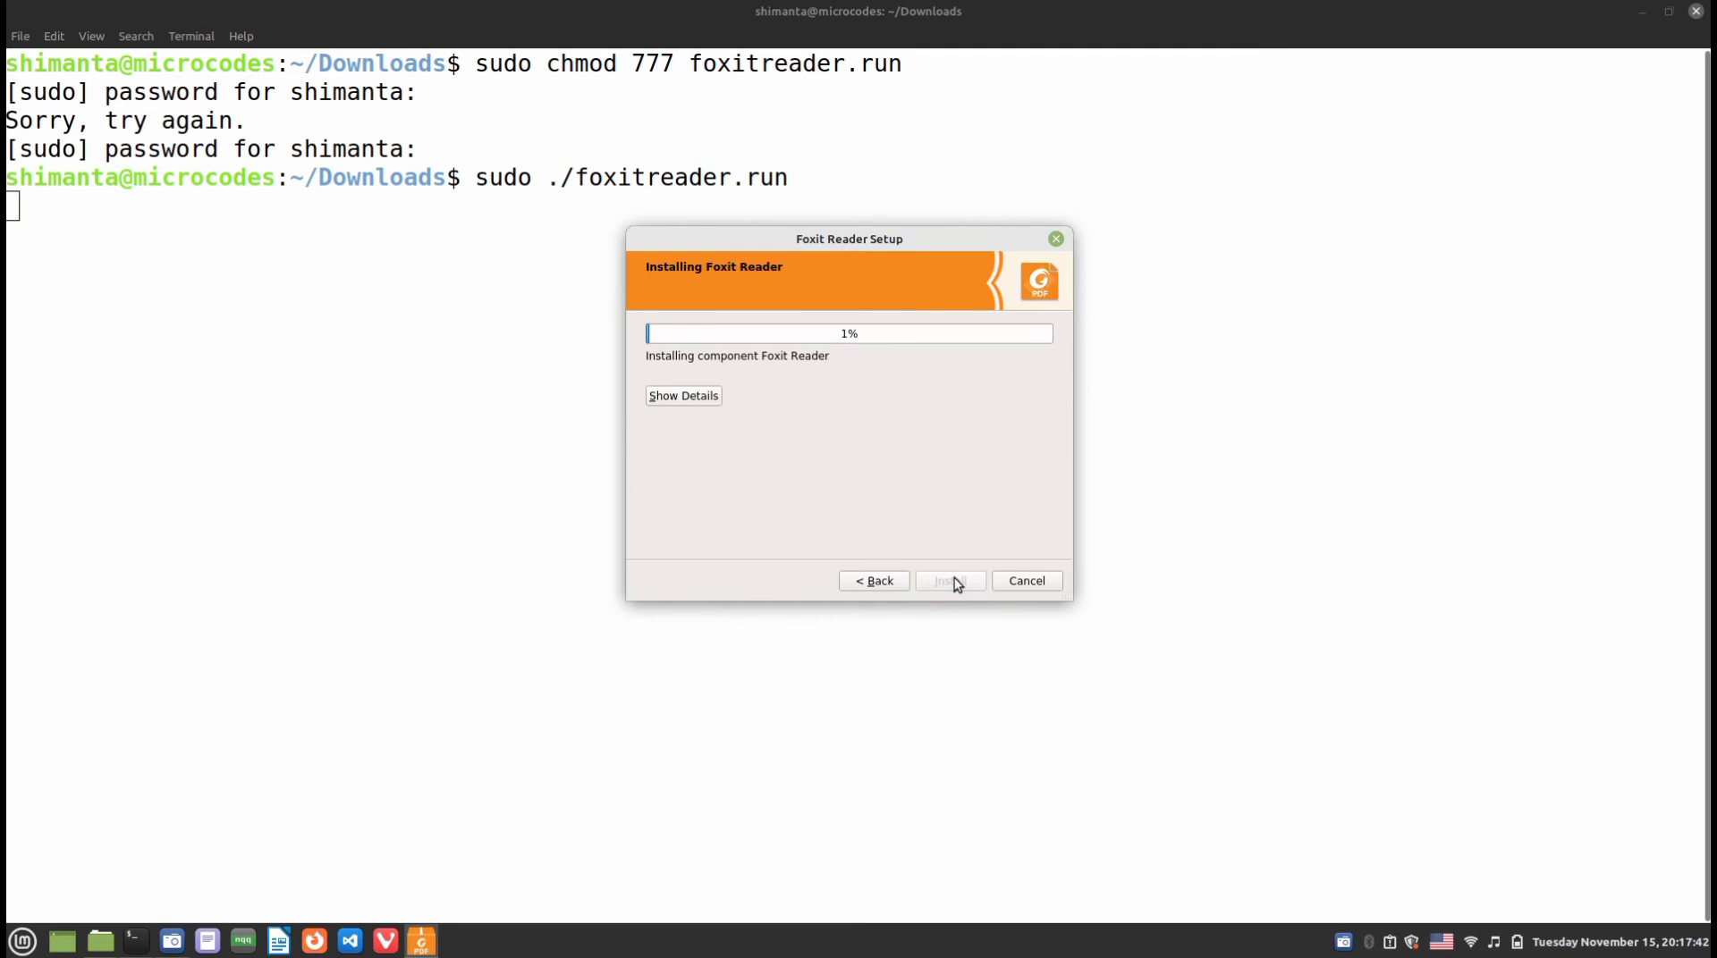
Show installation details and finish the Foxit Reader setup once it completes
left_click(710, 399)
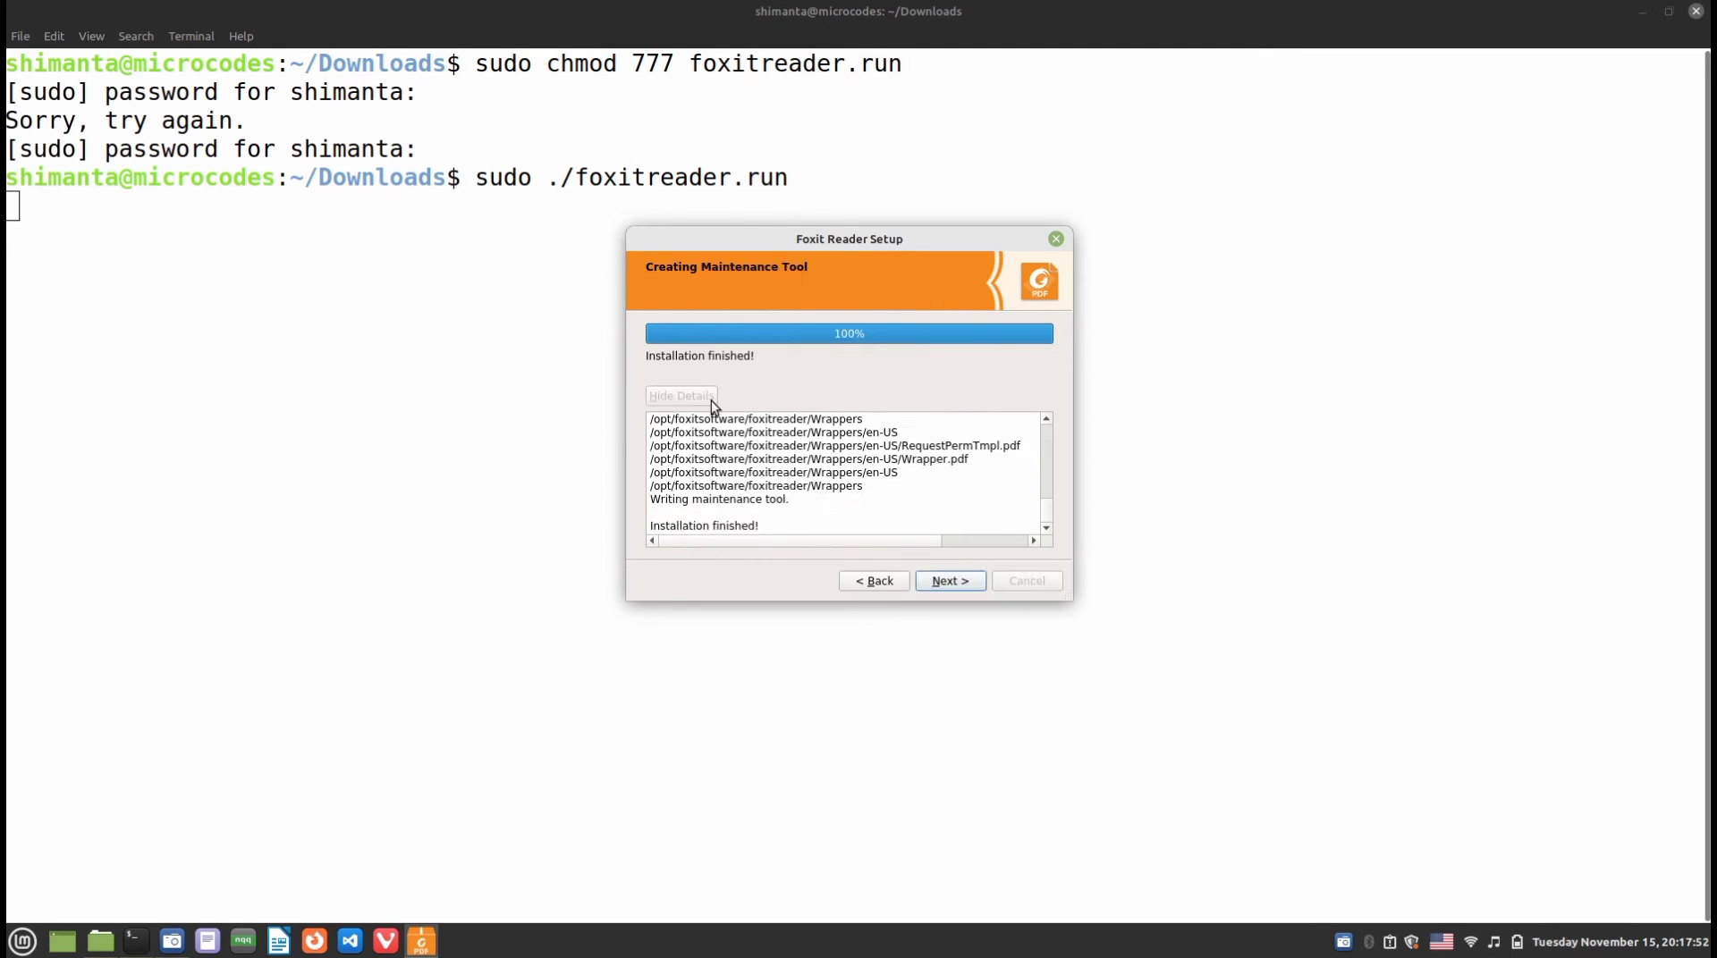
left_click(951, 582)
left_click(1010, 582)
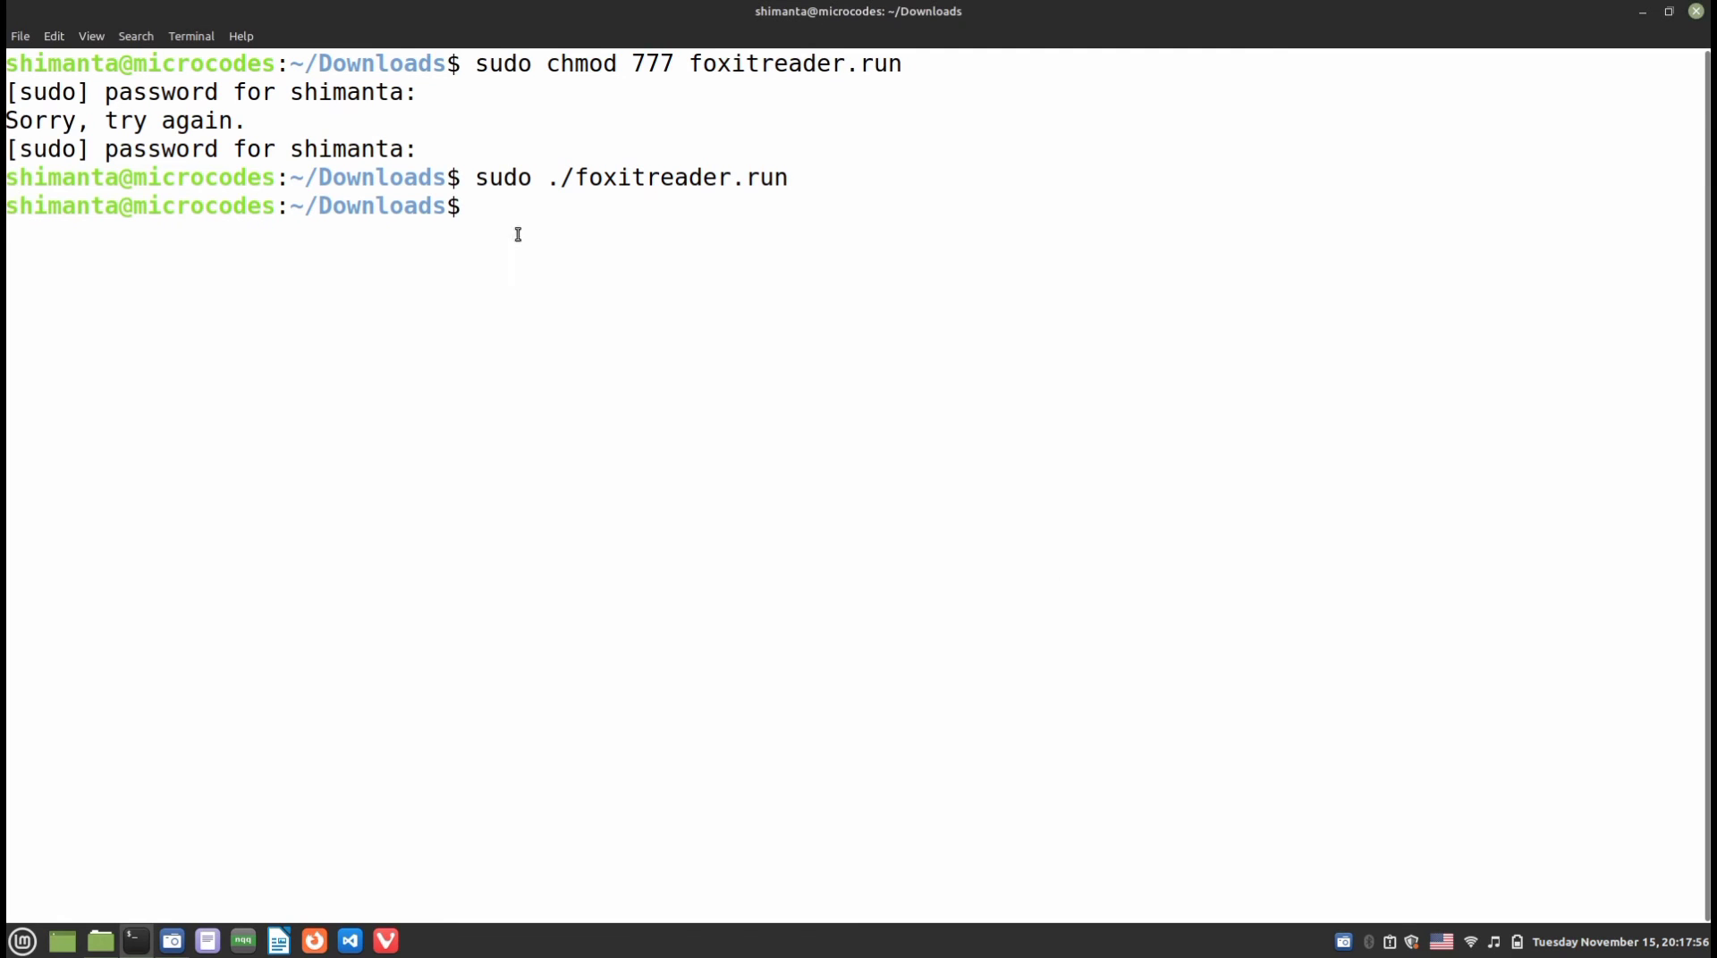
Launch Foxit Reader from a menu search for 'fox' and make it the default PDF viewer
key("alt+Tab")
key("super+d")
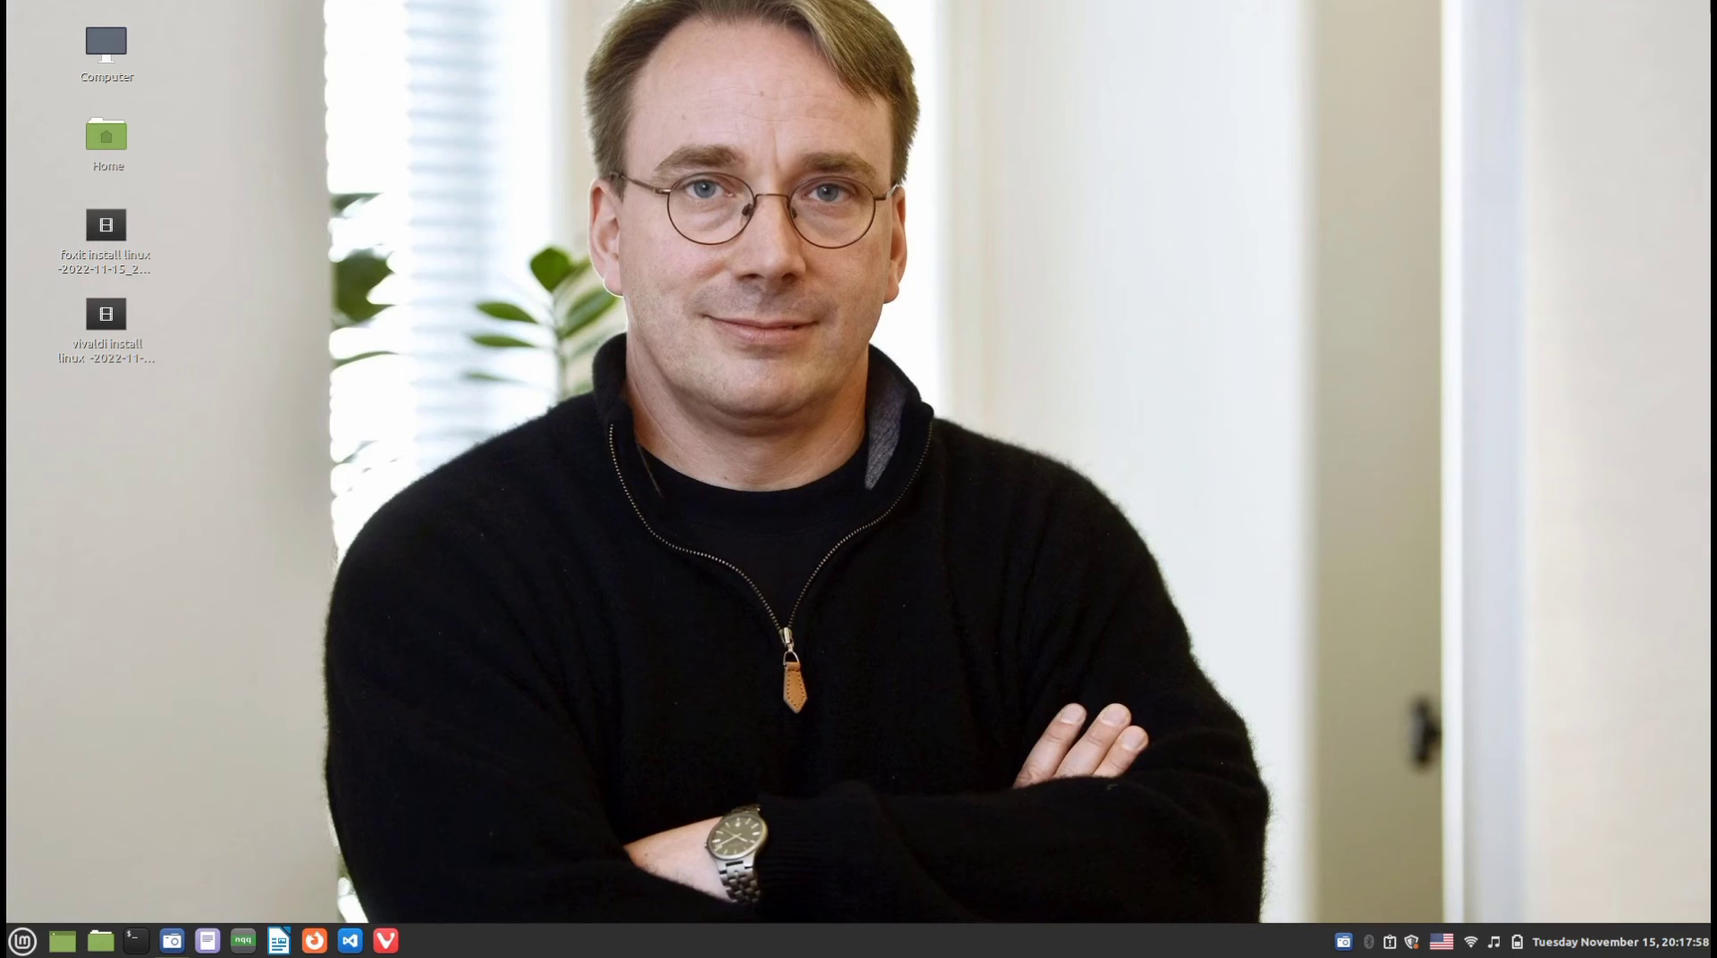
key("super")
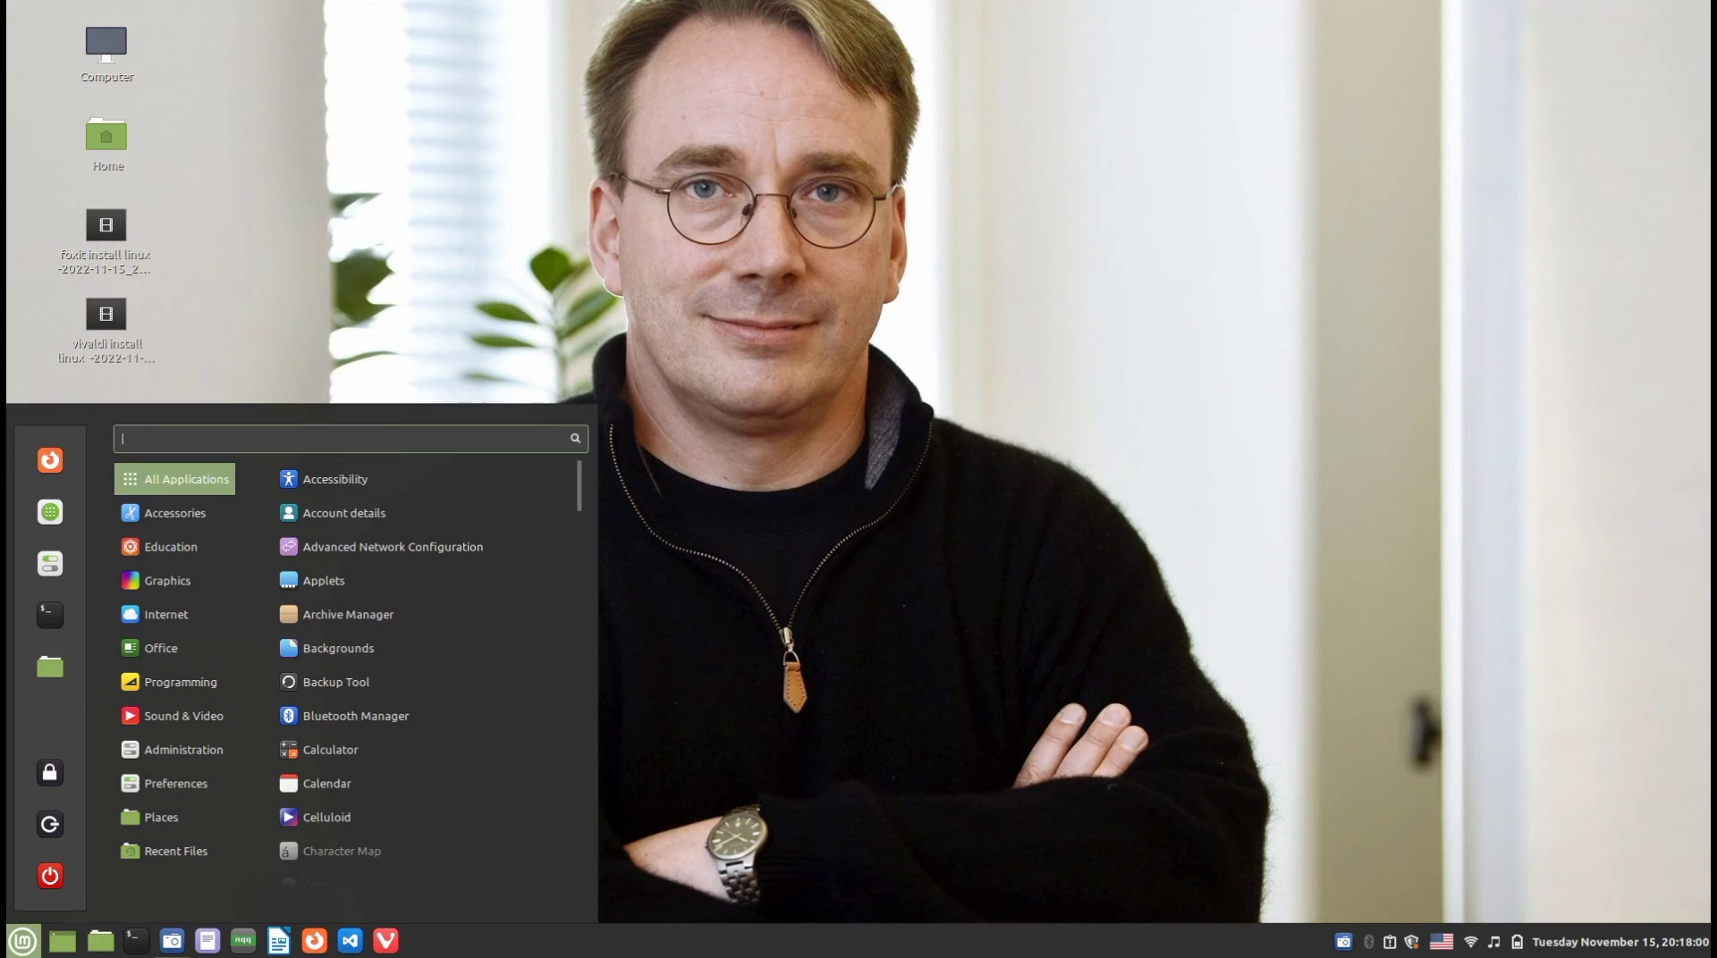
type("fox")
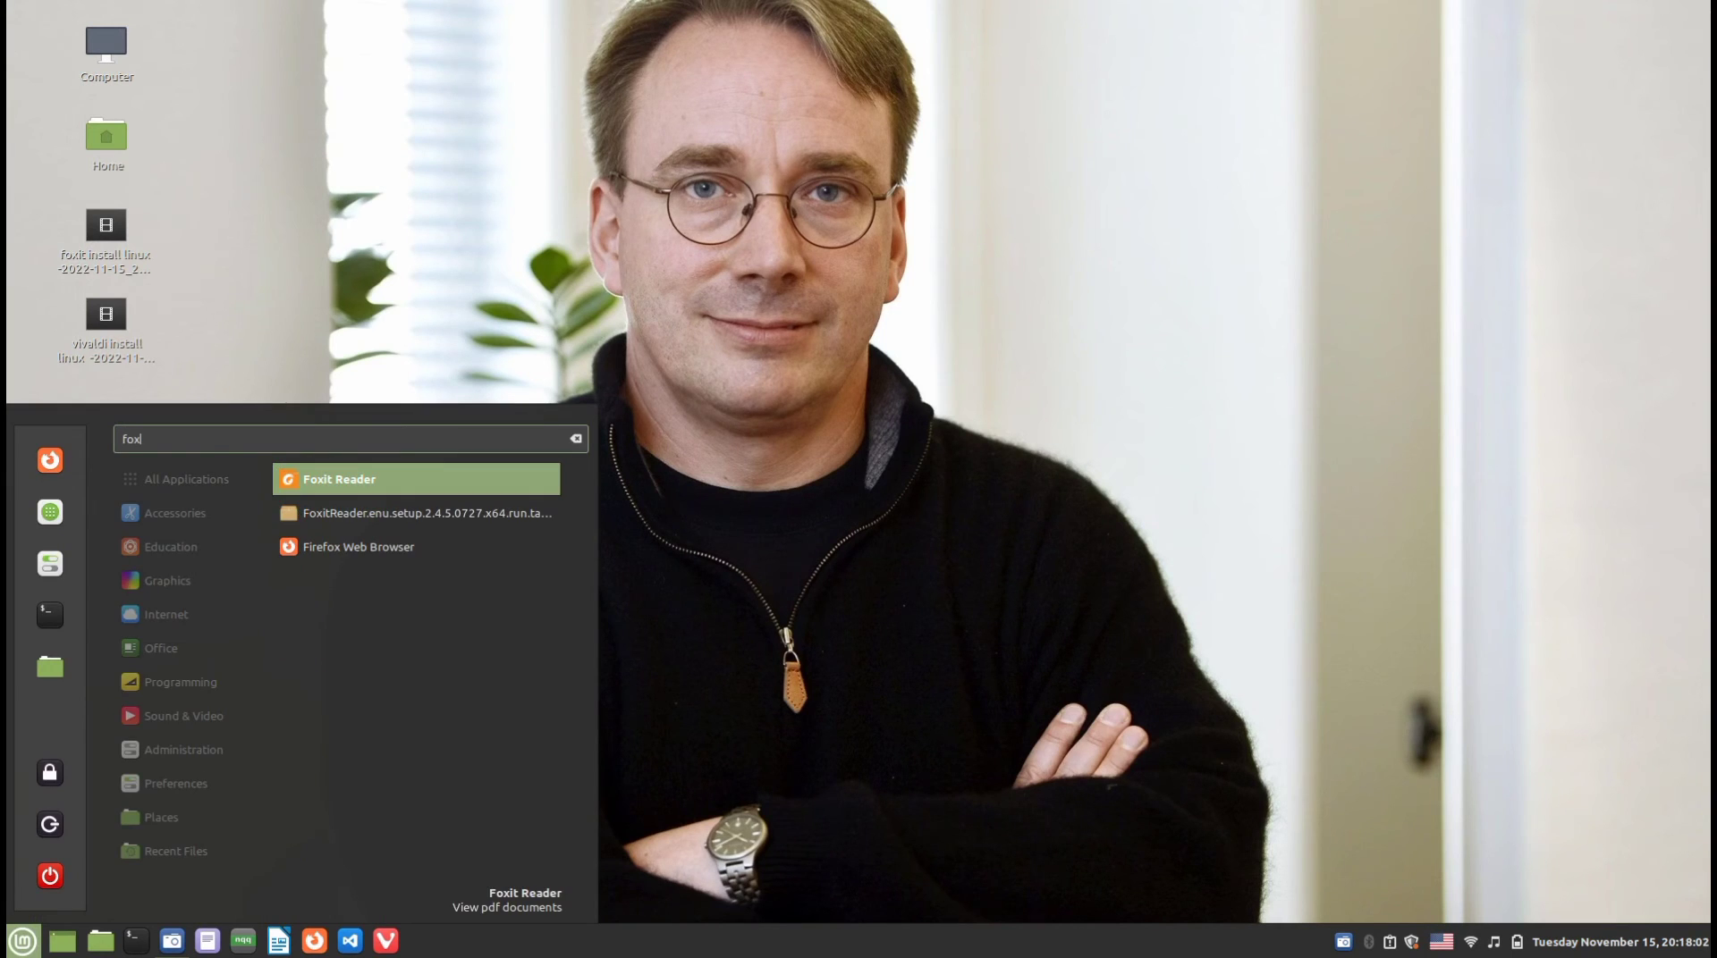
left_click(346, 483)
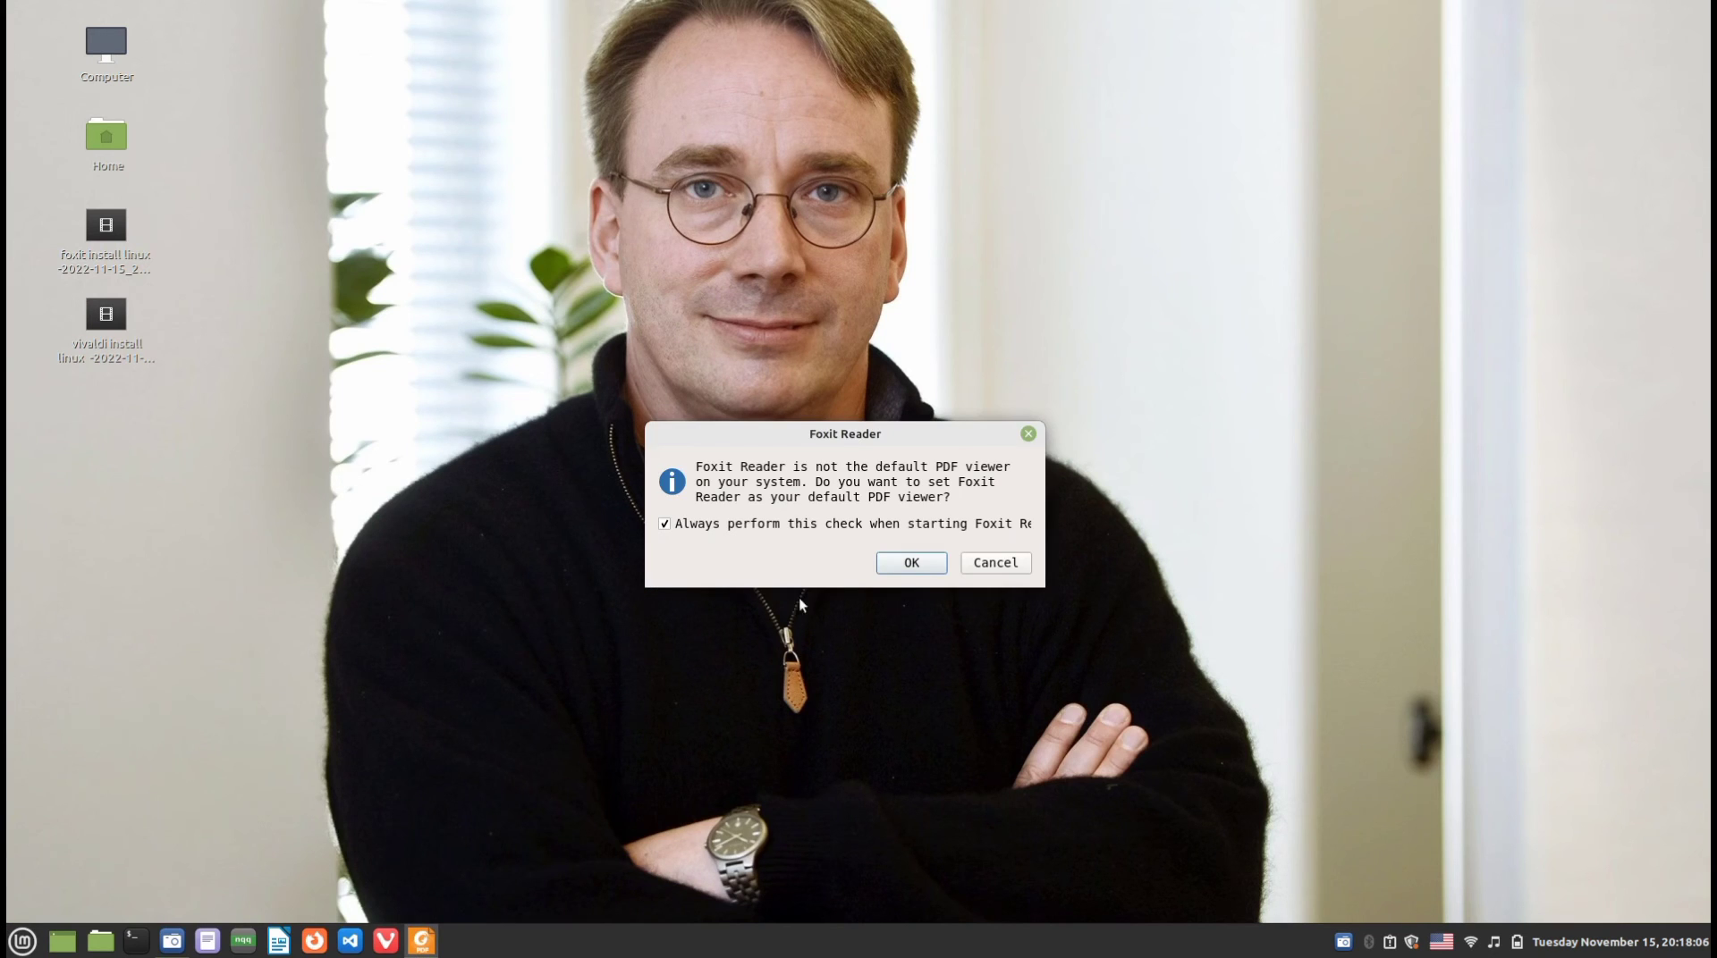
left_click(911, 562)
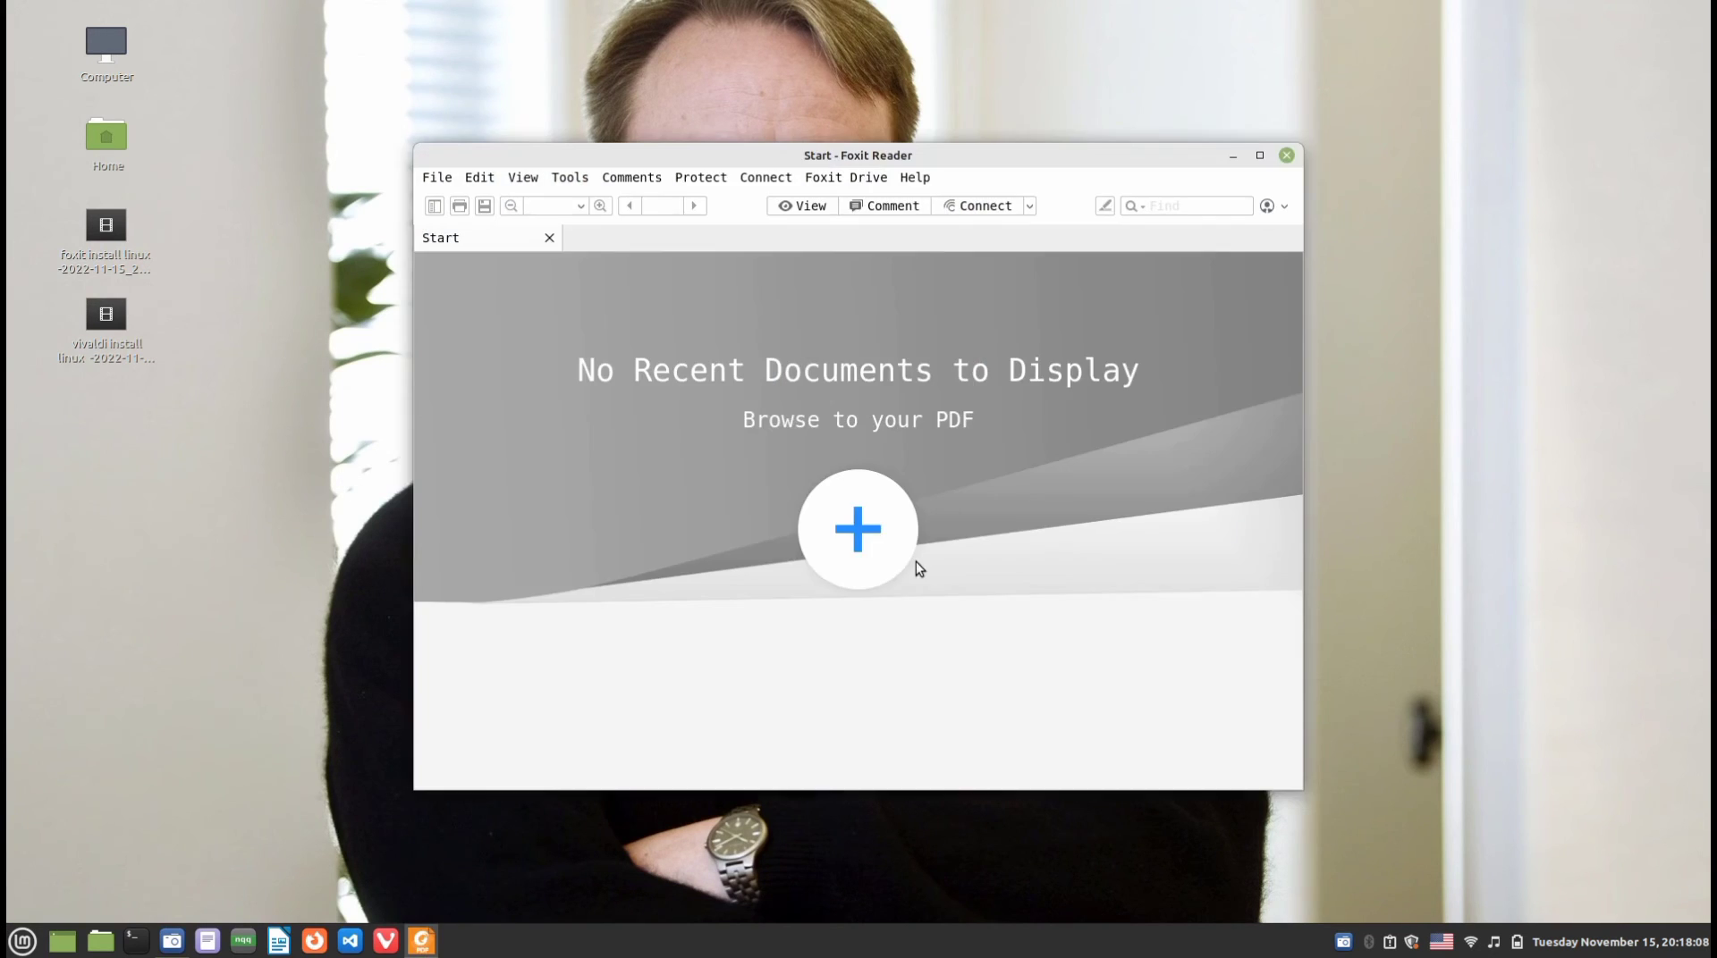
Pin Foxit Reader to the panel, maximize its window, then close it
right_click(420, 941)
left_click(384, 821)
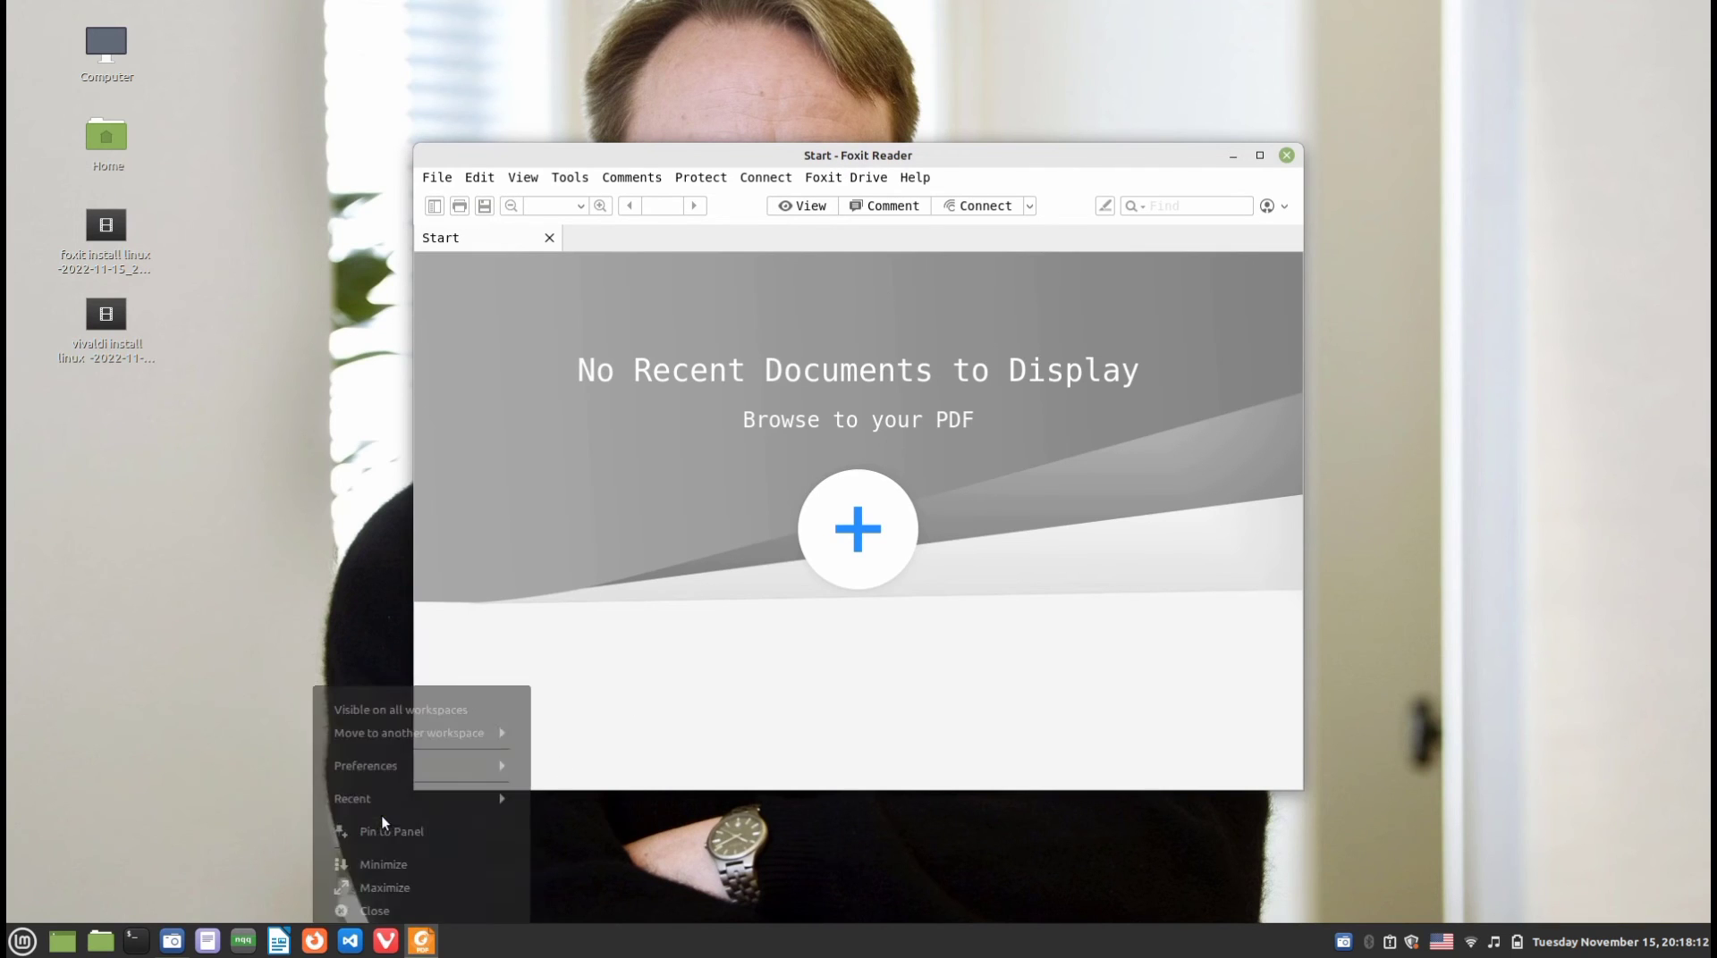
left_click(1260, 156)
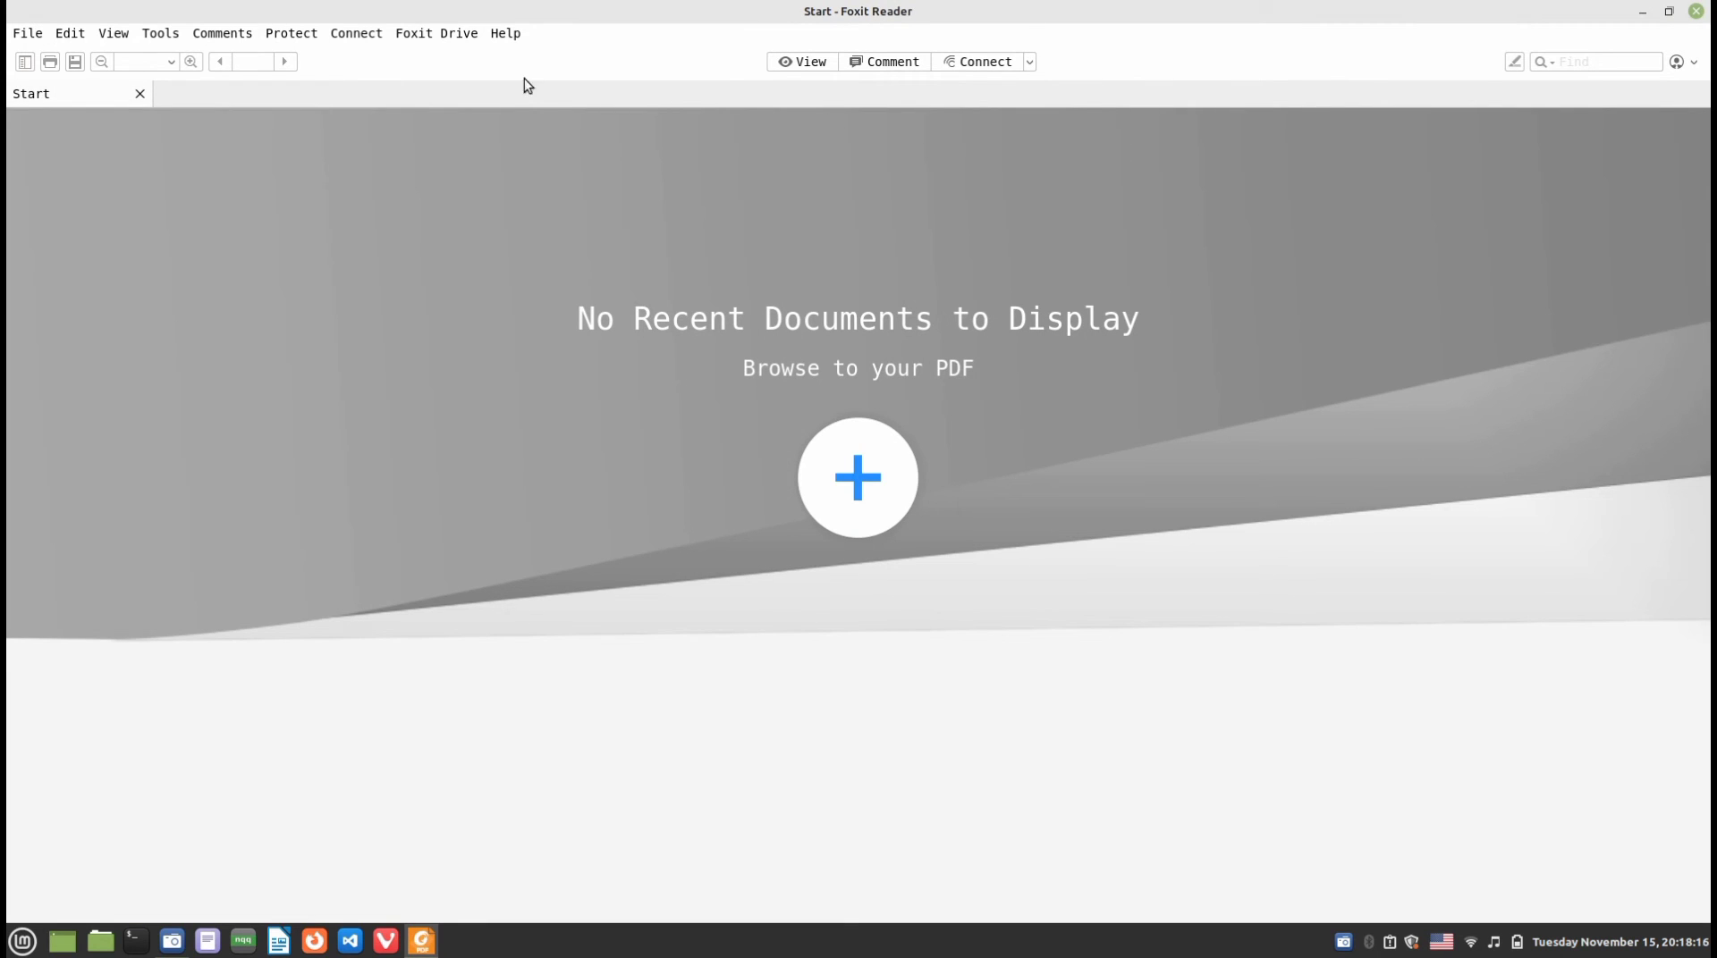
left_click(1696, 11)
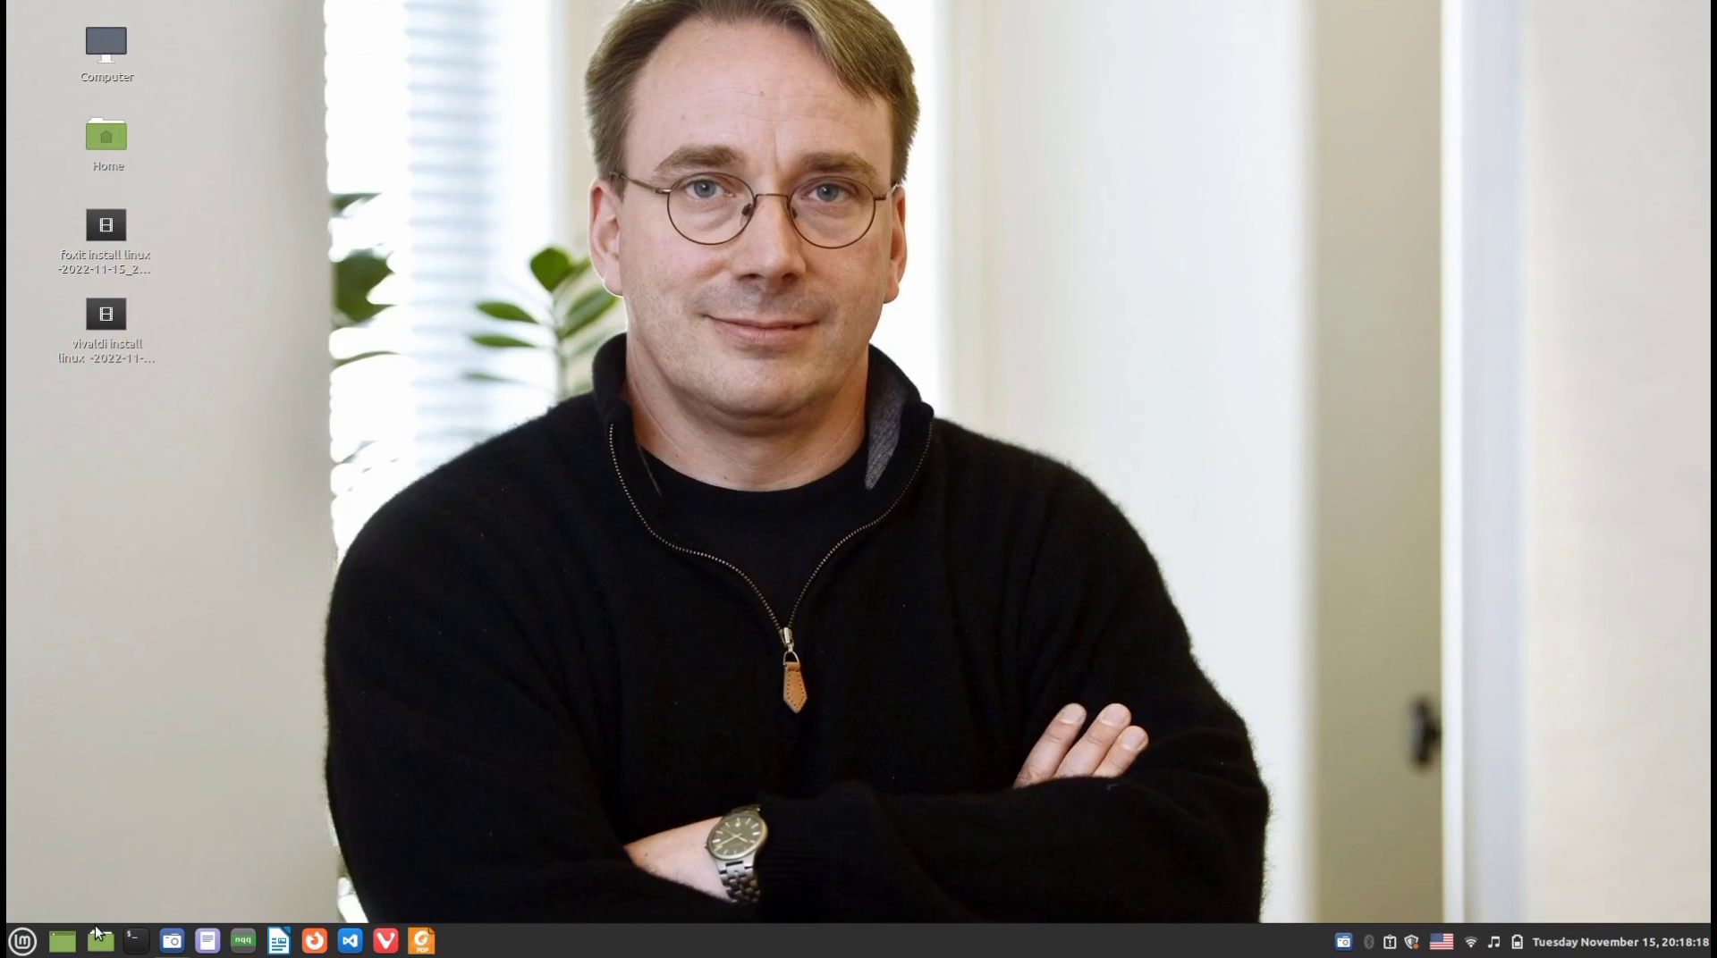
Browse Home › Documents › my files › books and open the reema Data Structures Using C PDF
left_click(100, 937)
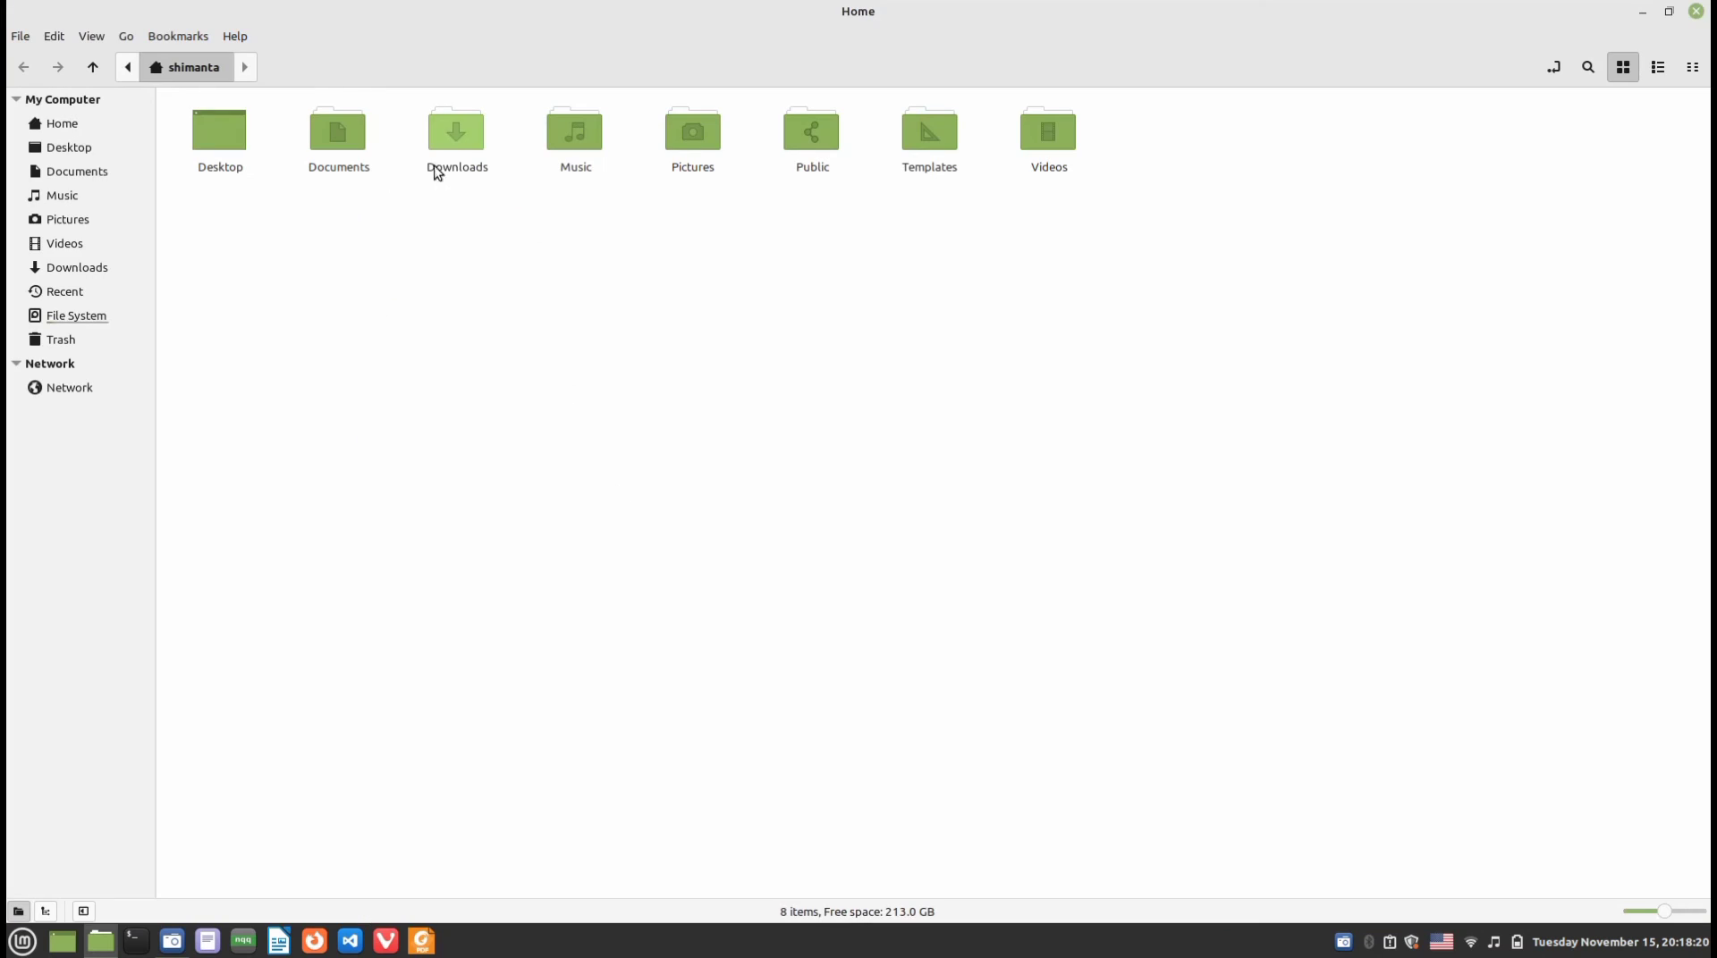
double_click(347, 145)
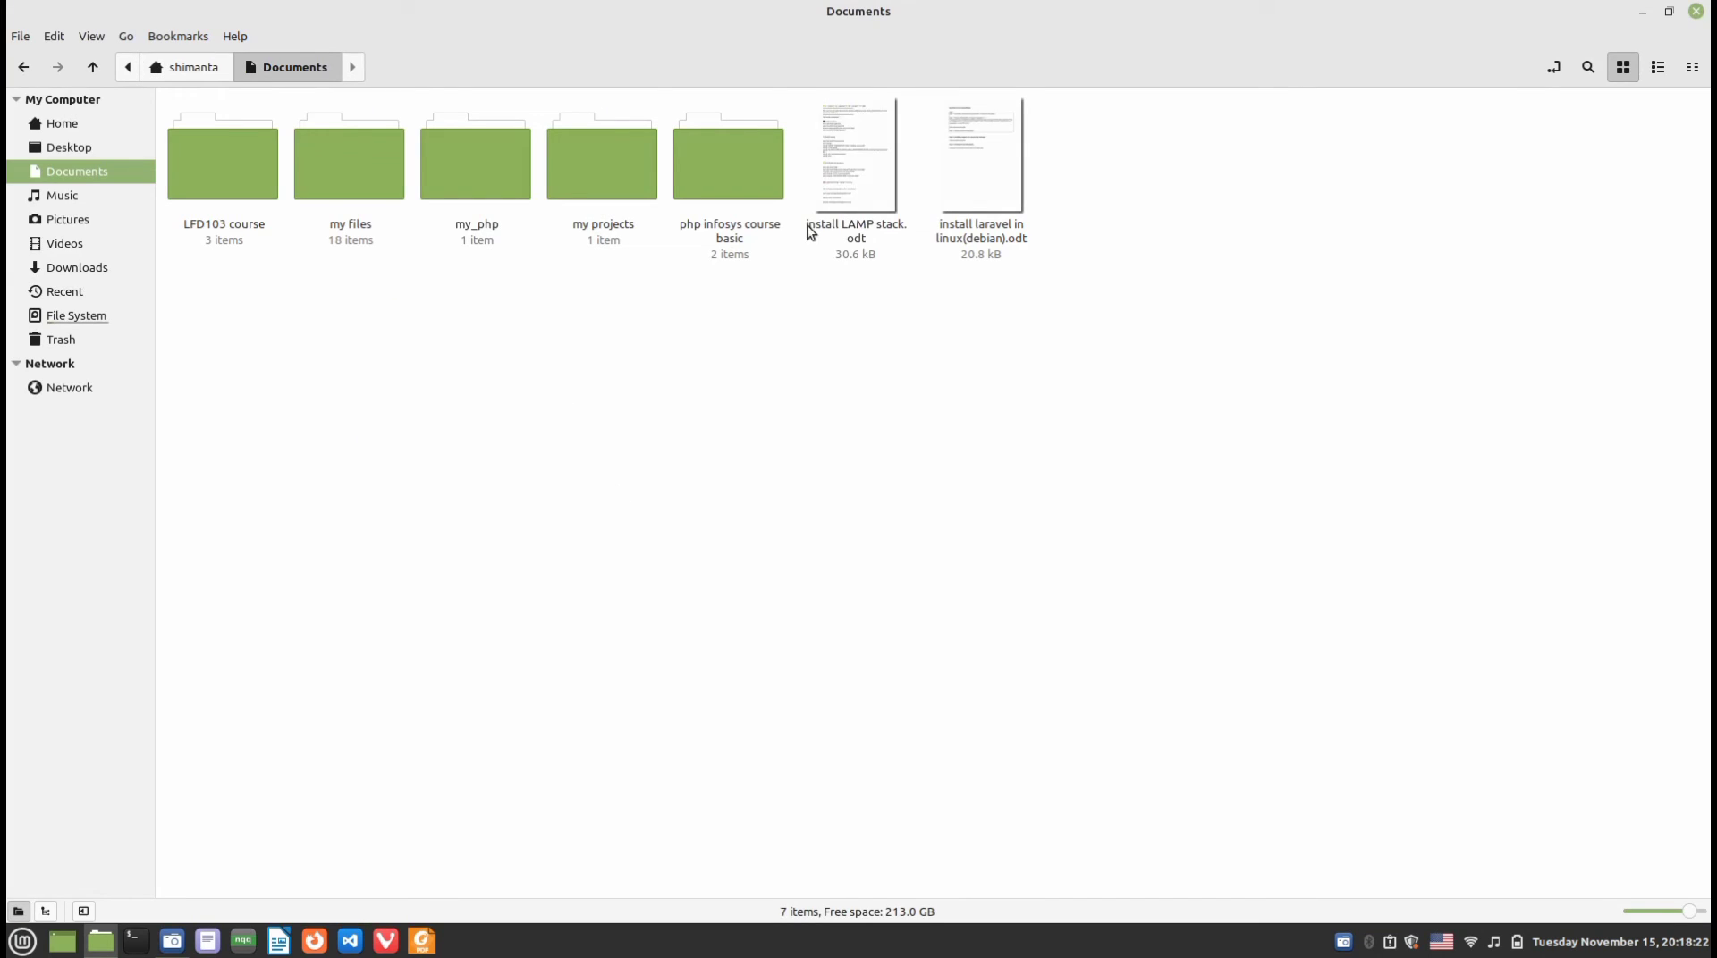
left_click(327, 166)
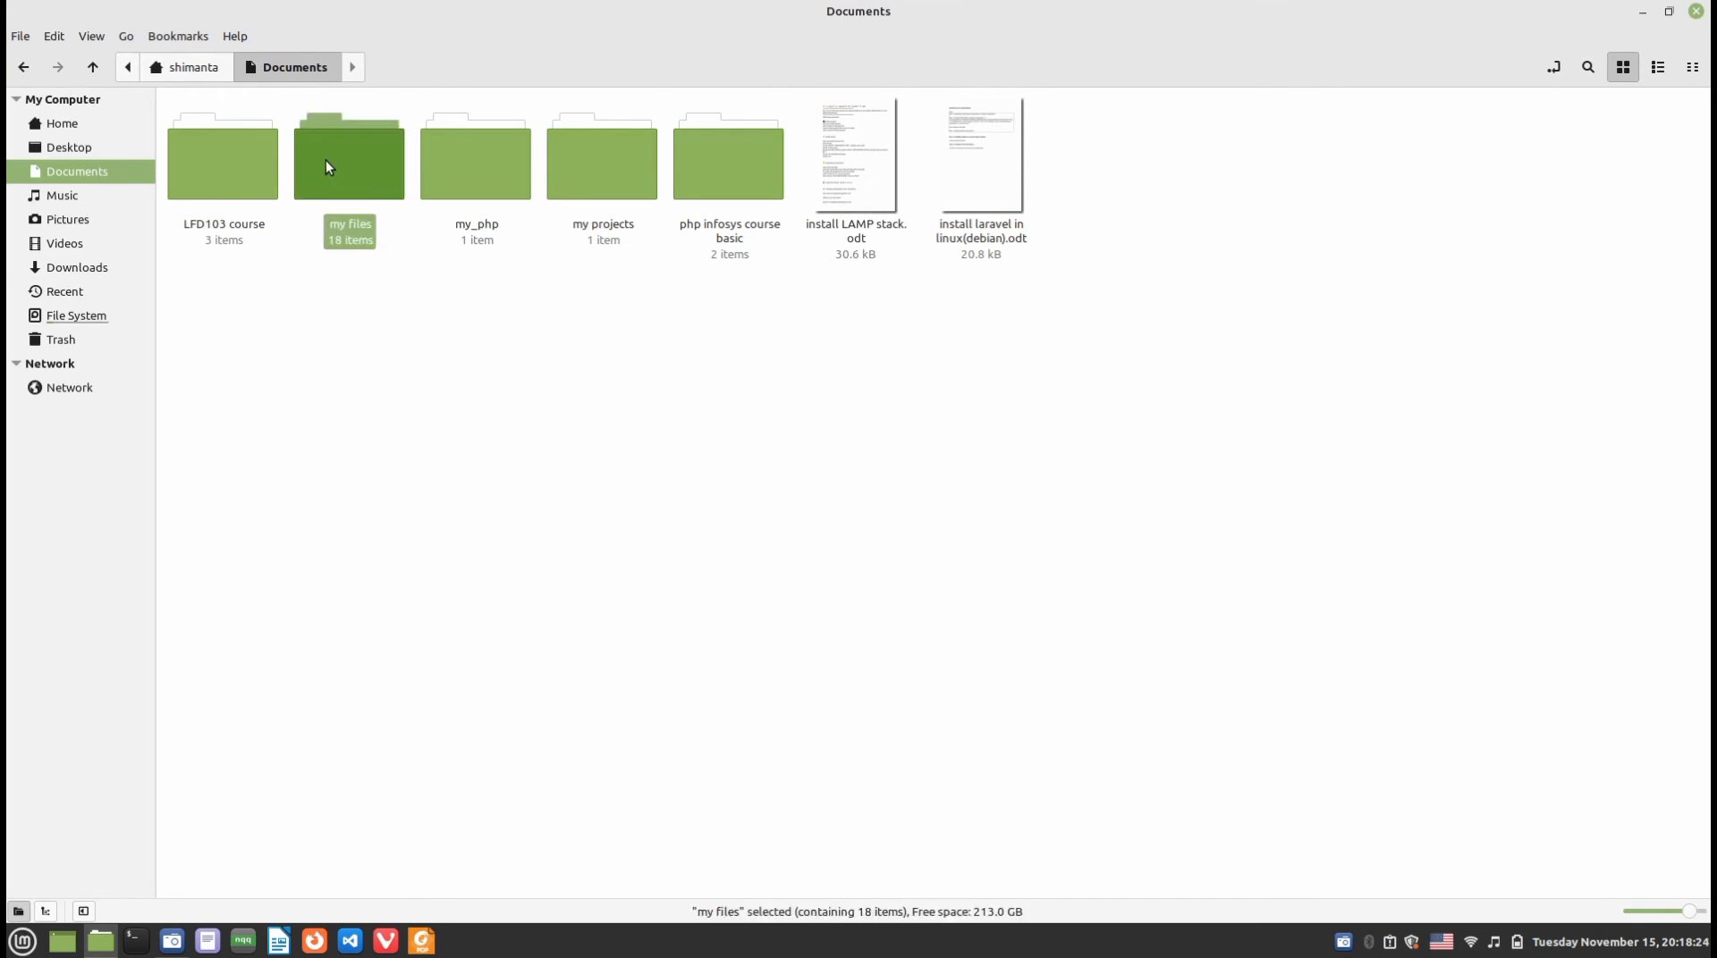
double_click(327, 166)
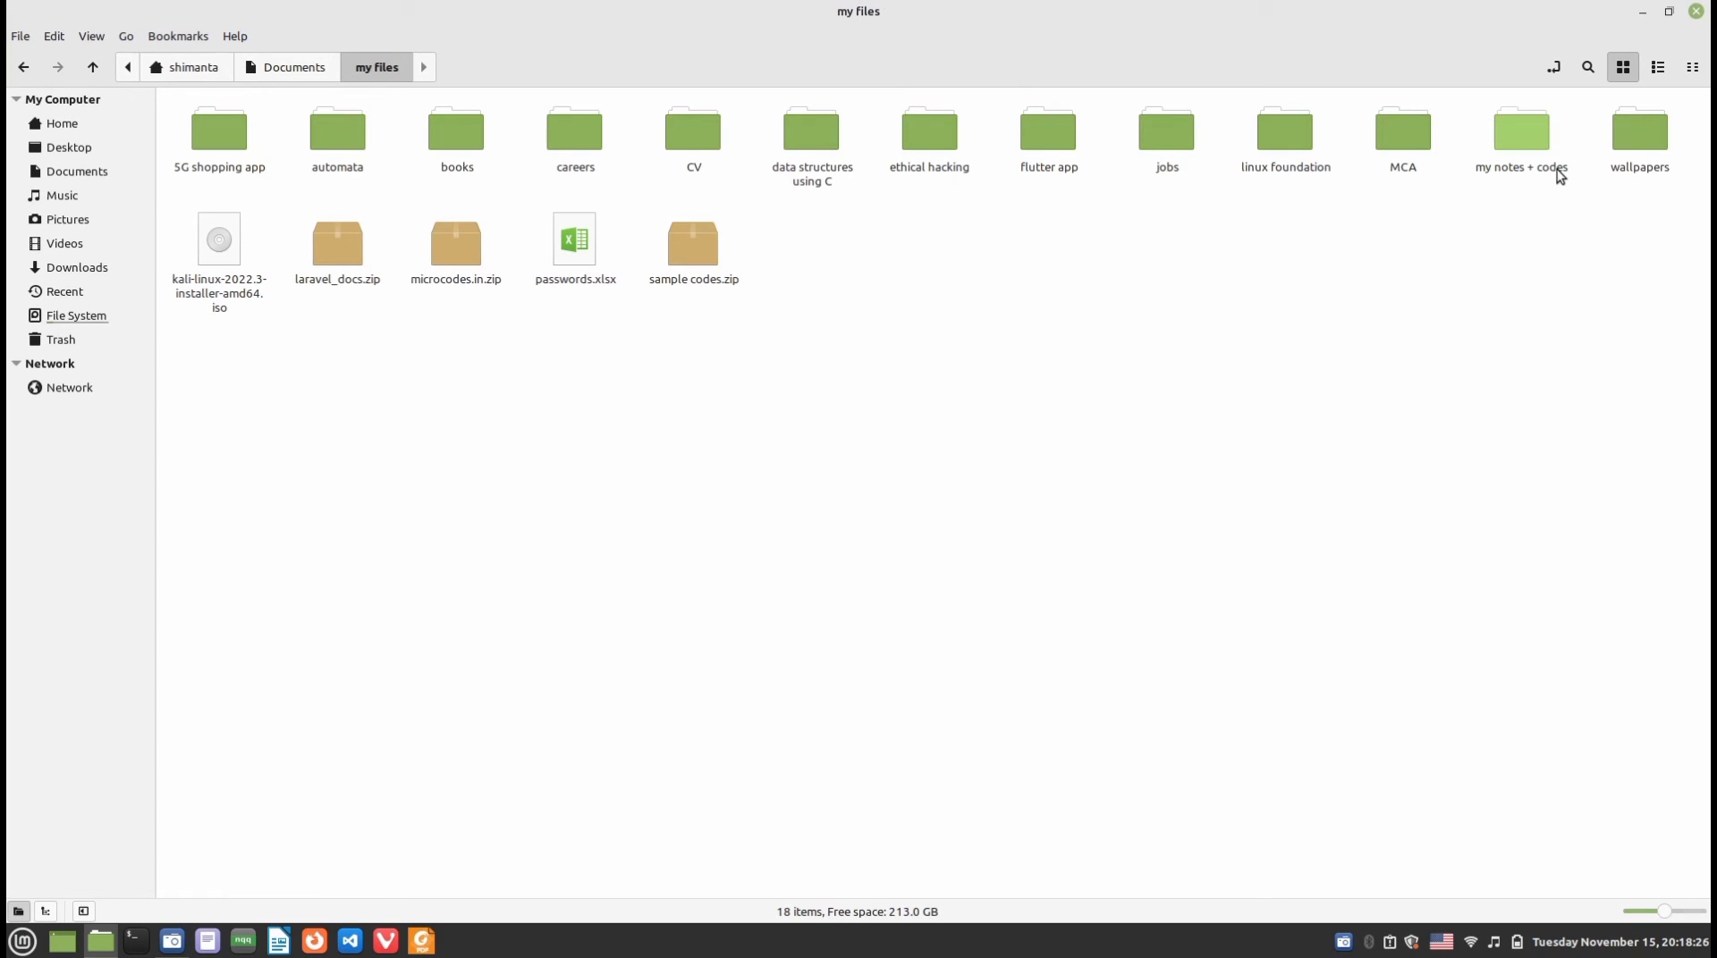
double_click(1508, 163)
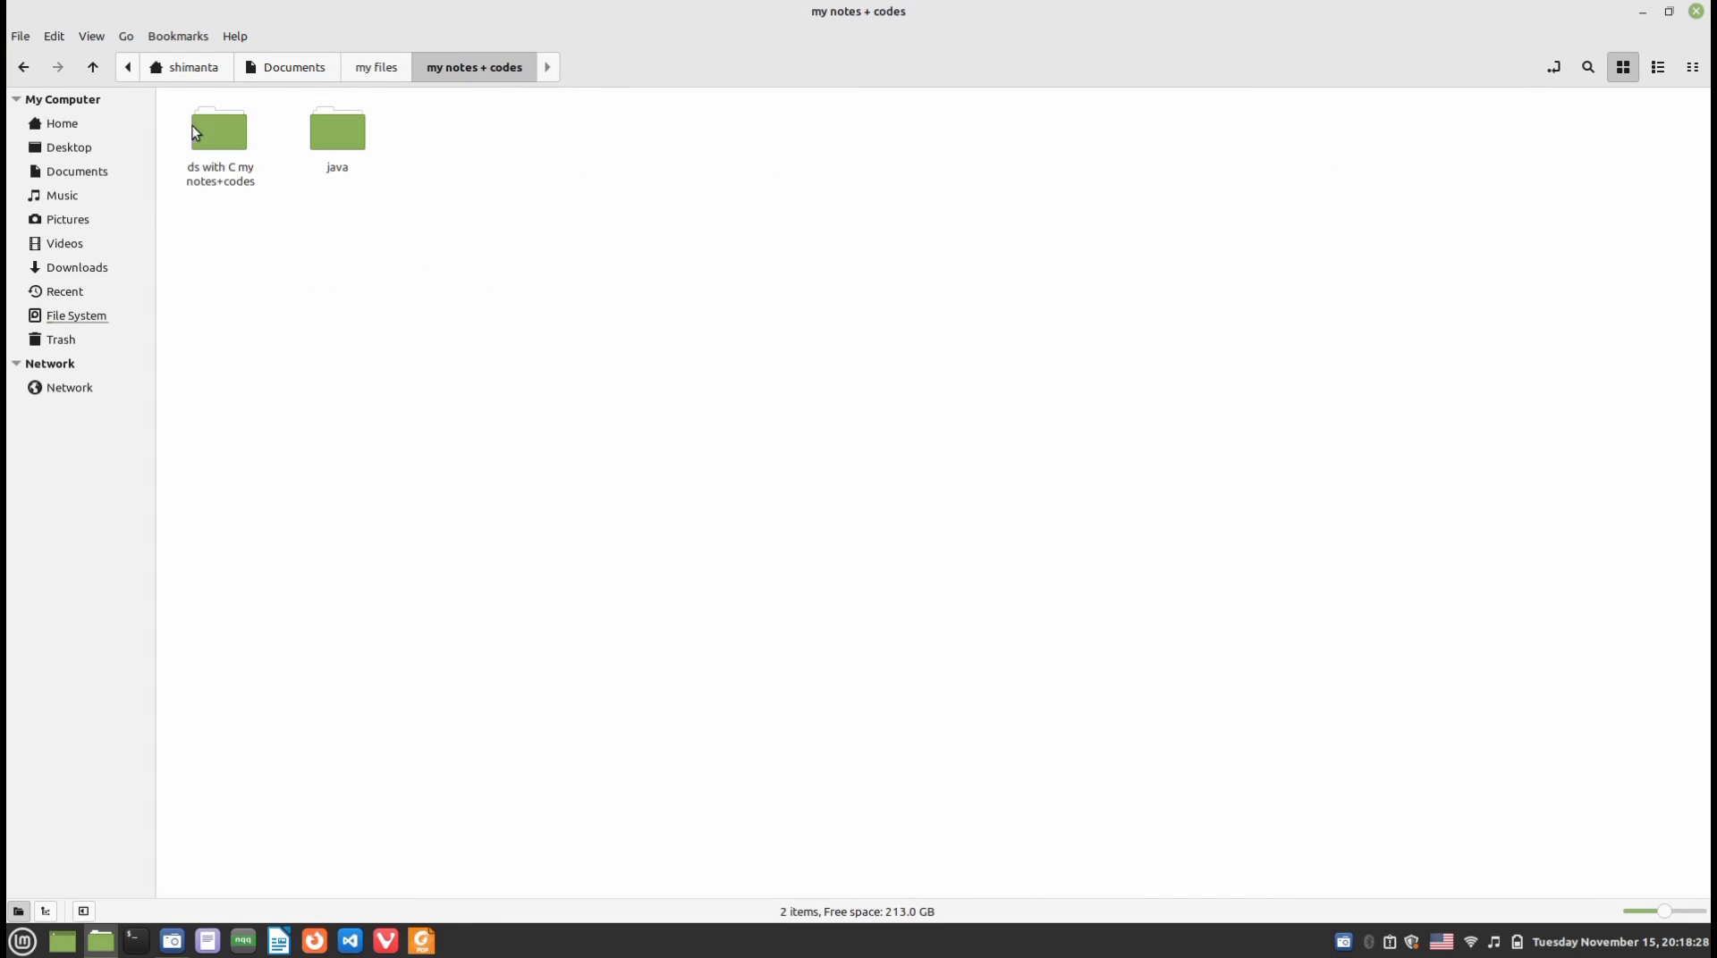
double_click(206, 136)
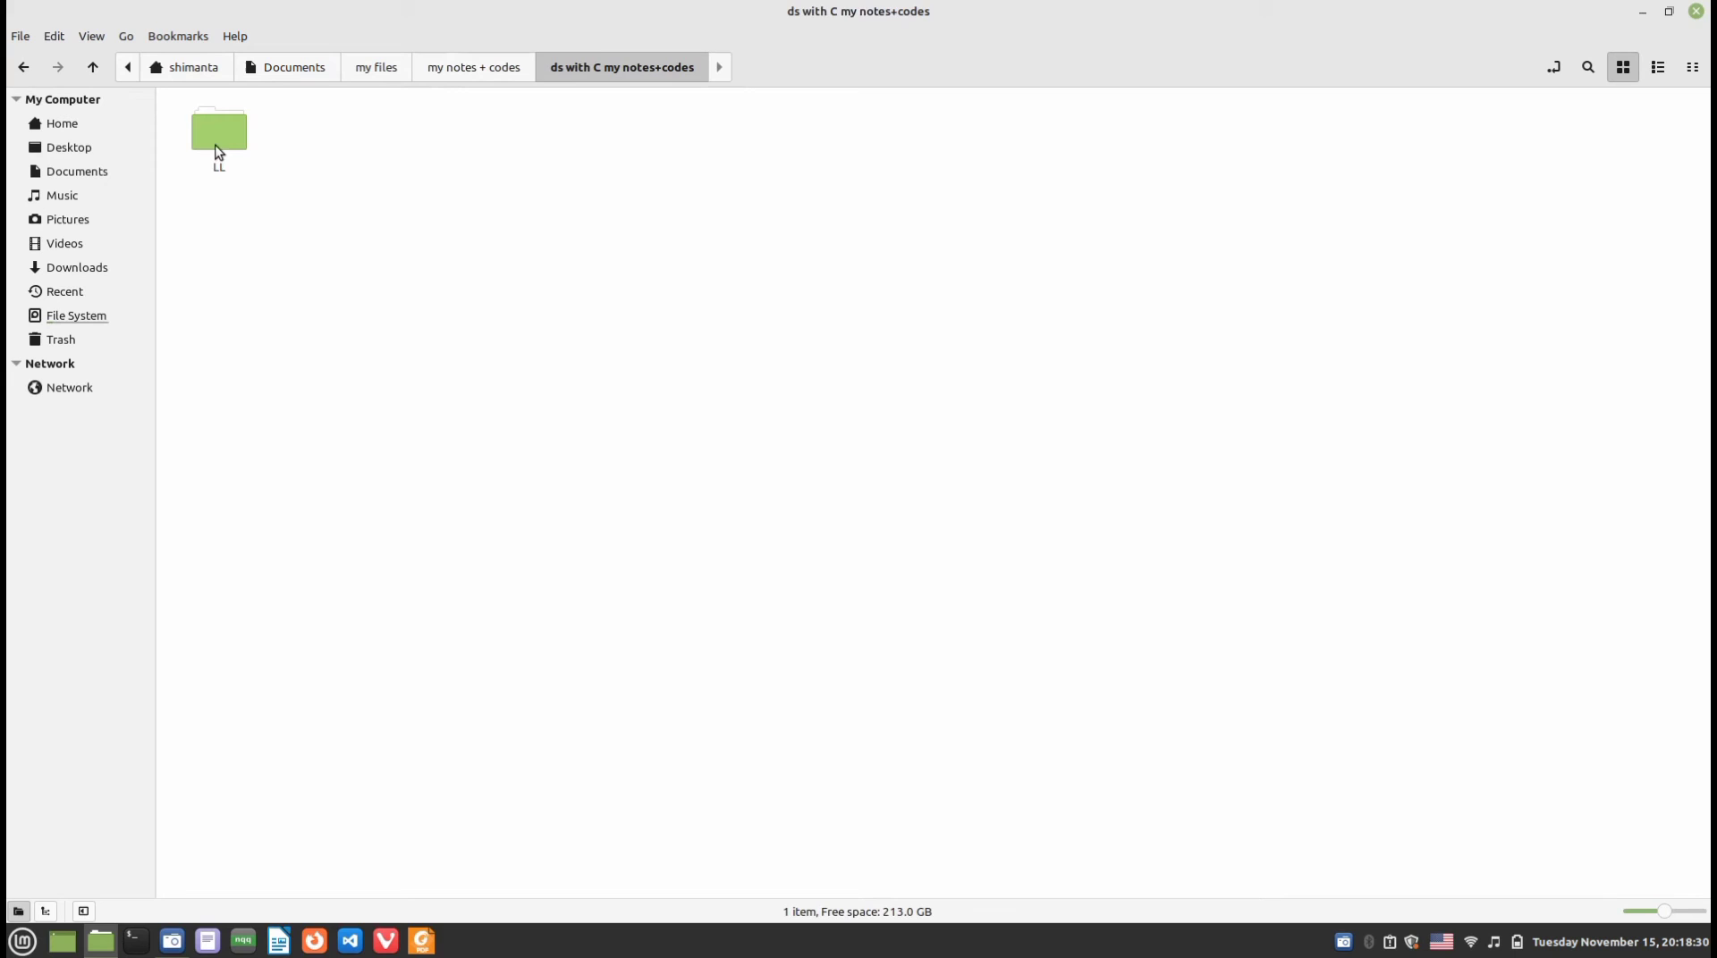
double_click(206, 136)
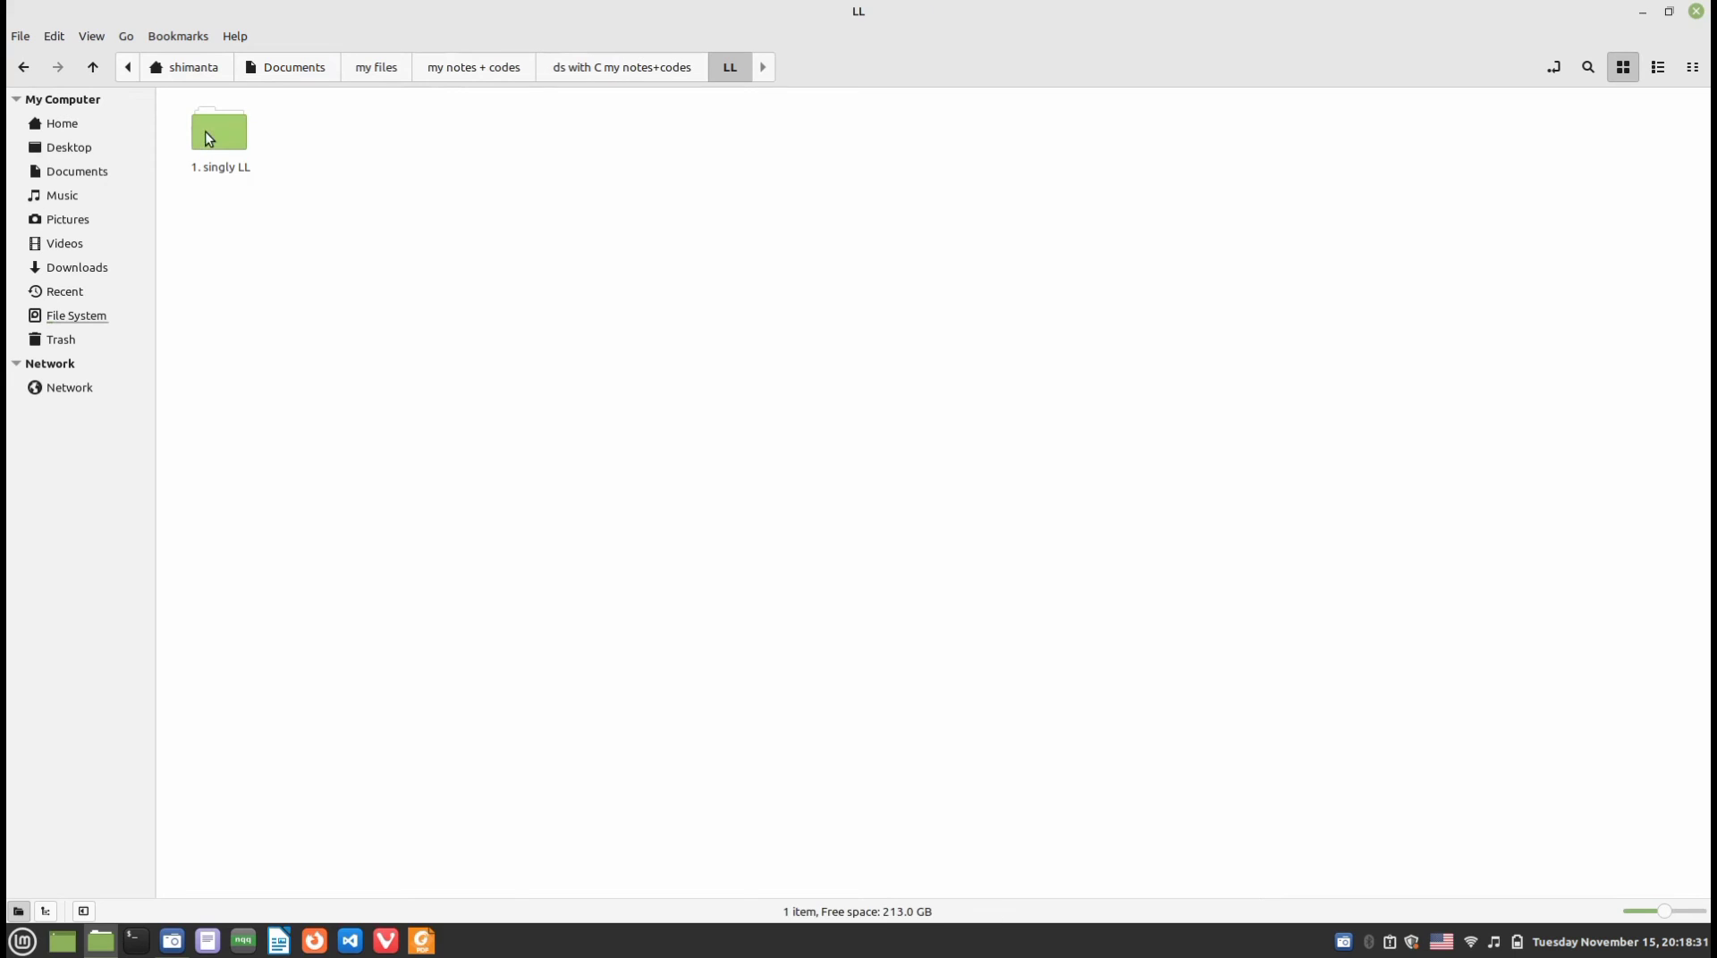
left_click(25, 67)
left_click(25, 67)
left_click(26, 67)
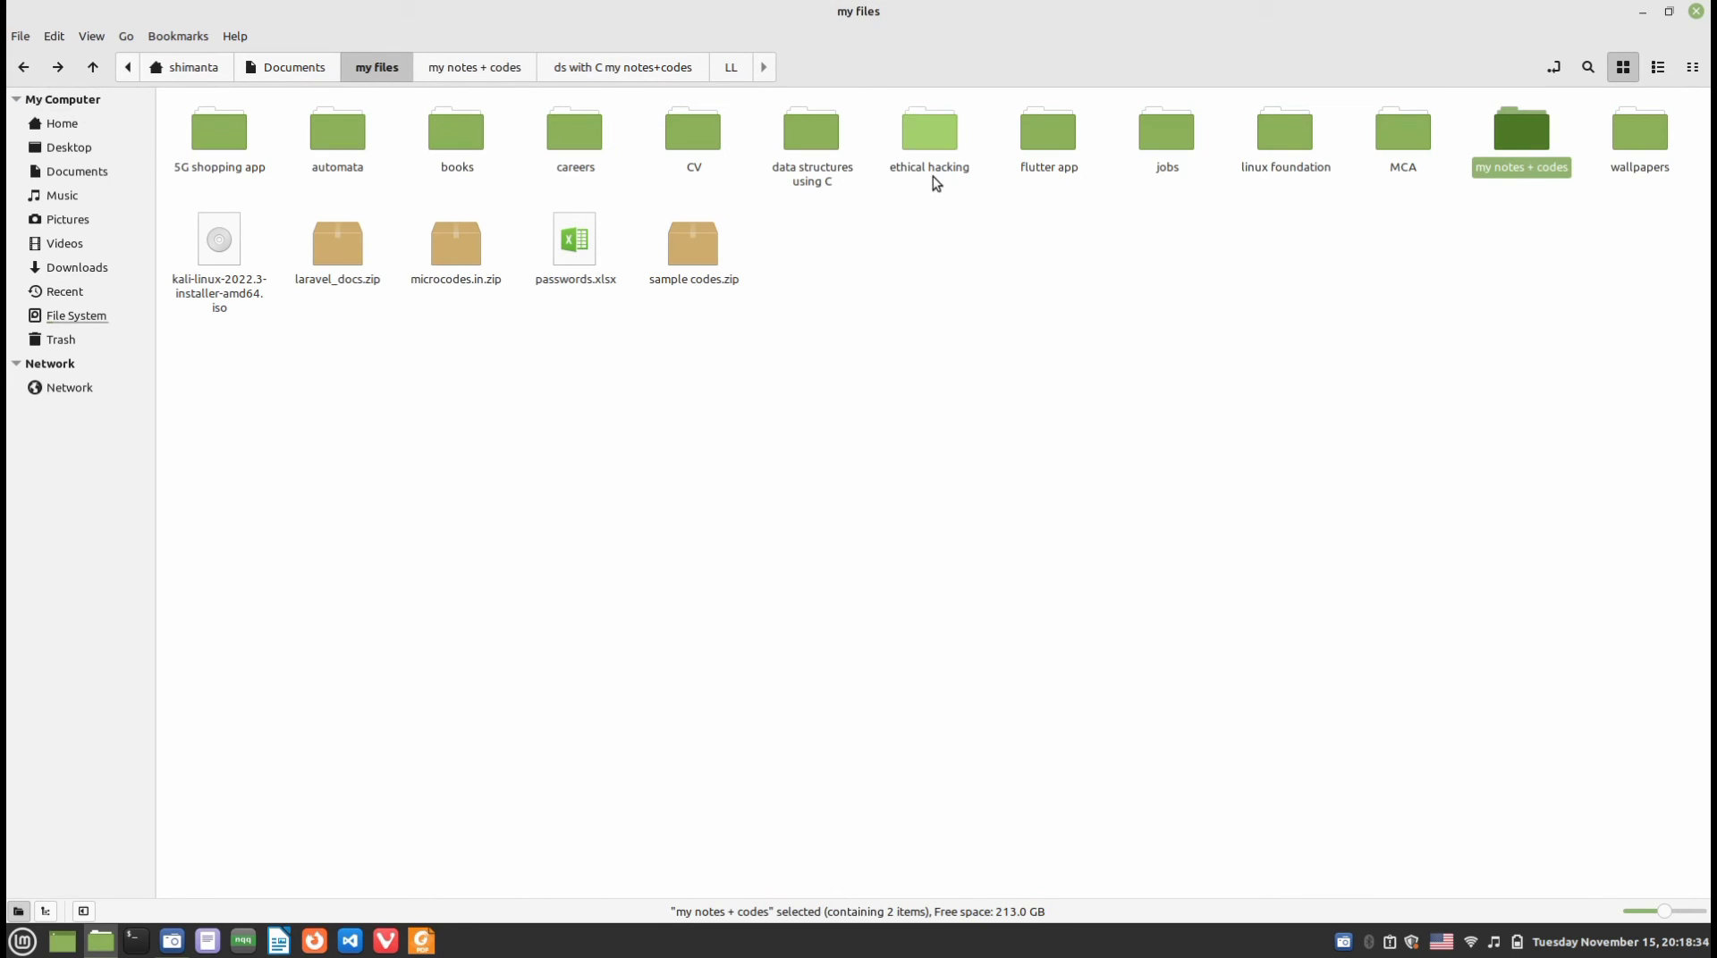
double_click(453, 153)
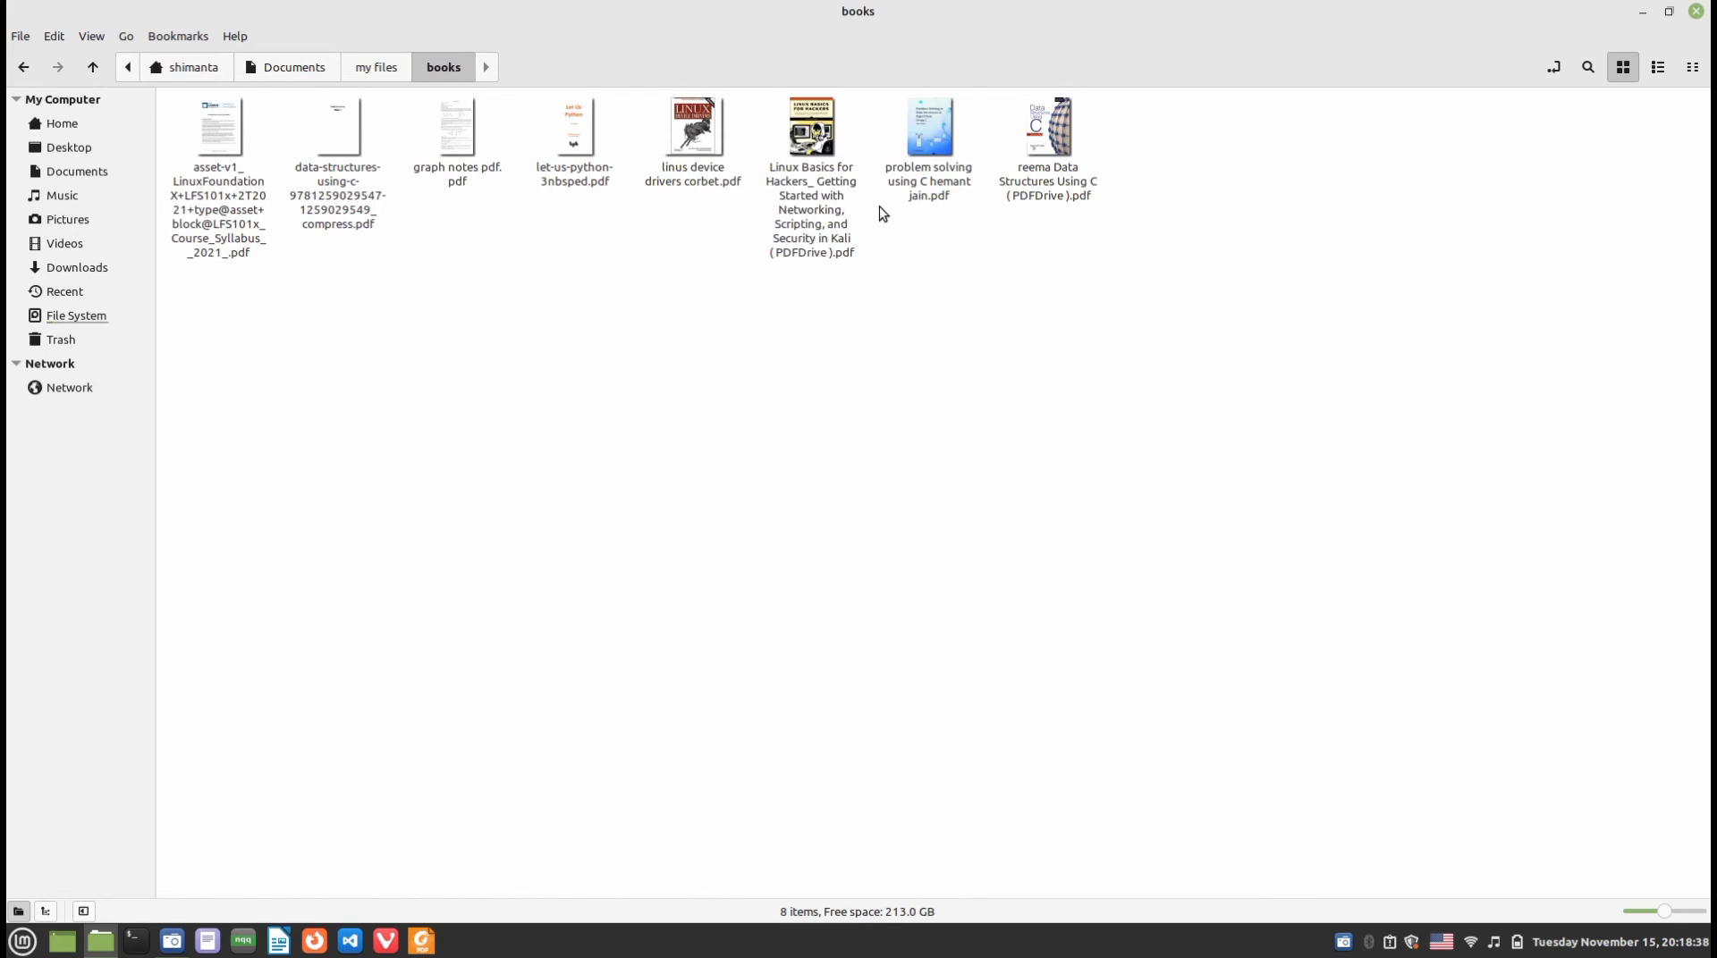
double_click(1046, 188)
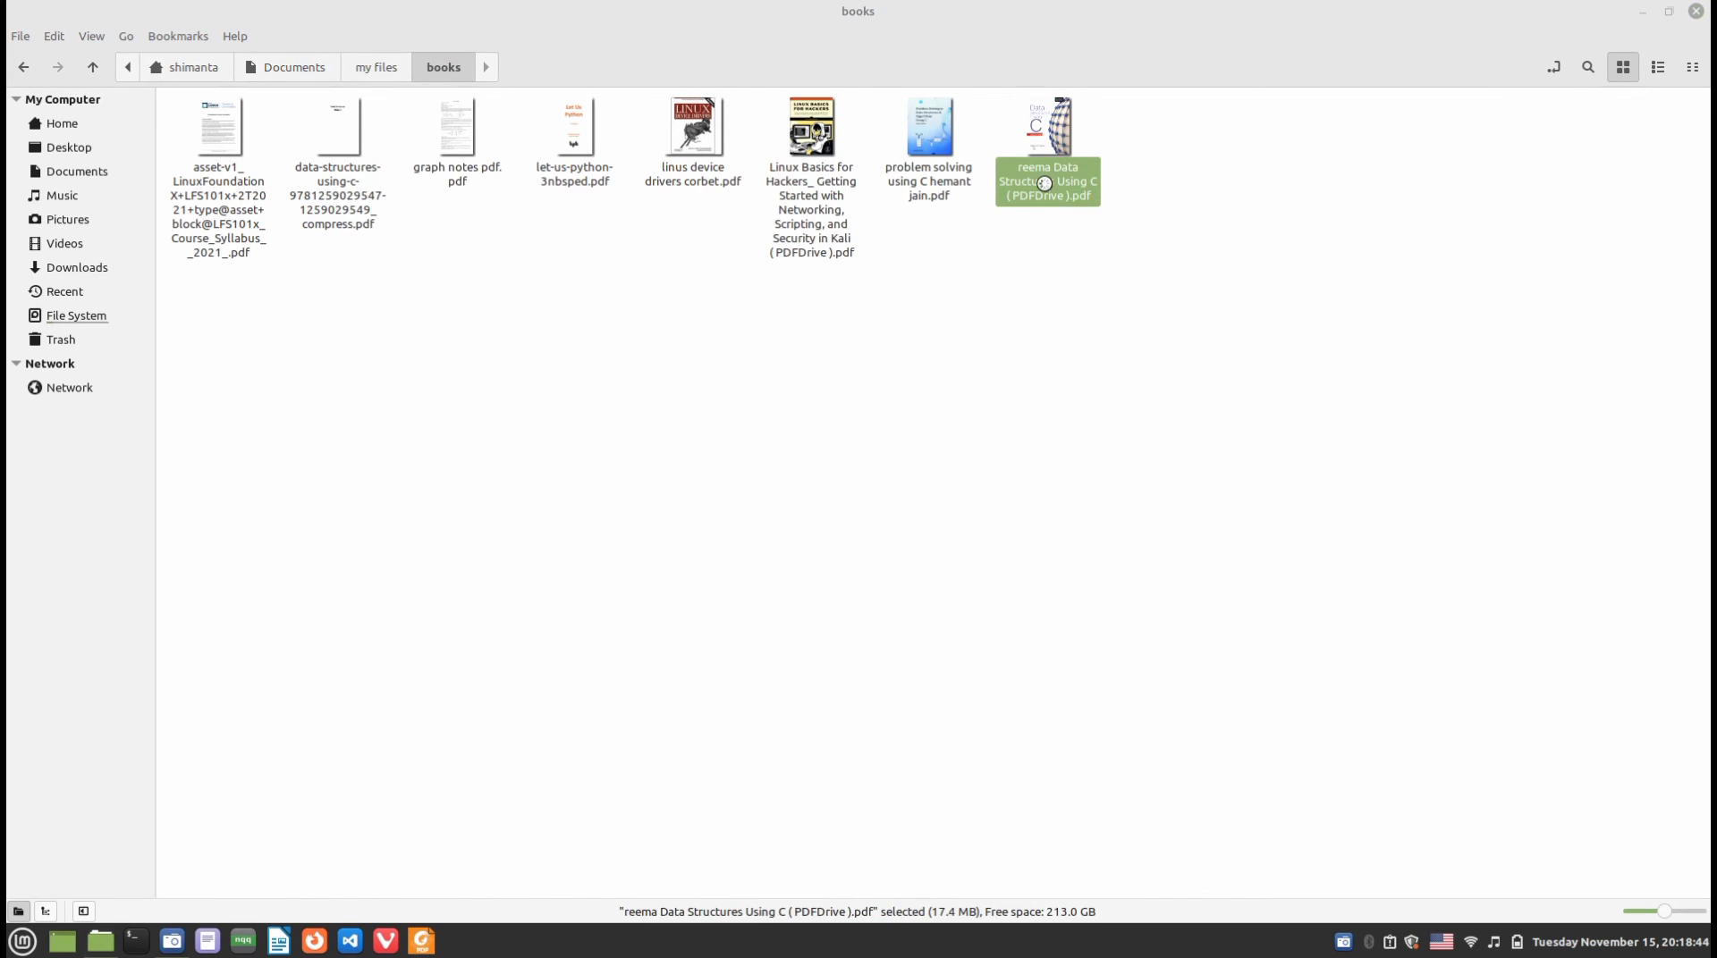
Read the Data Structures Using C PDF to its Brief Contents page, highlight the heading, then close Foxit
scroll(716, 344, "down", 5)
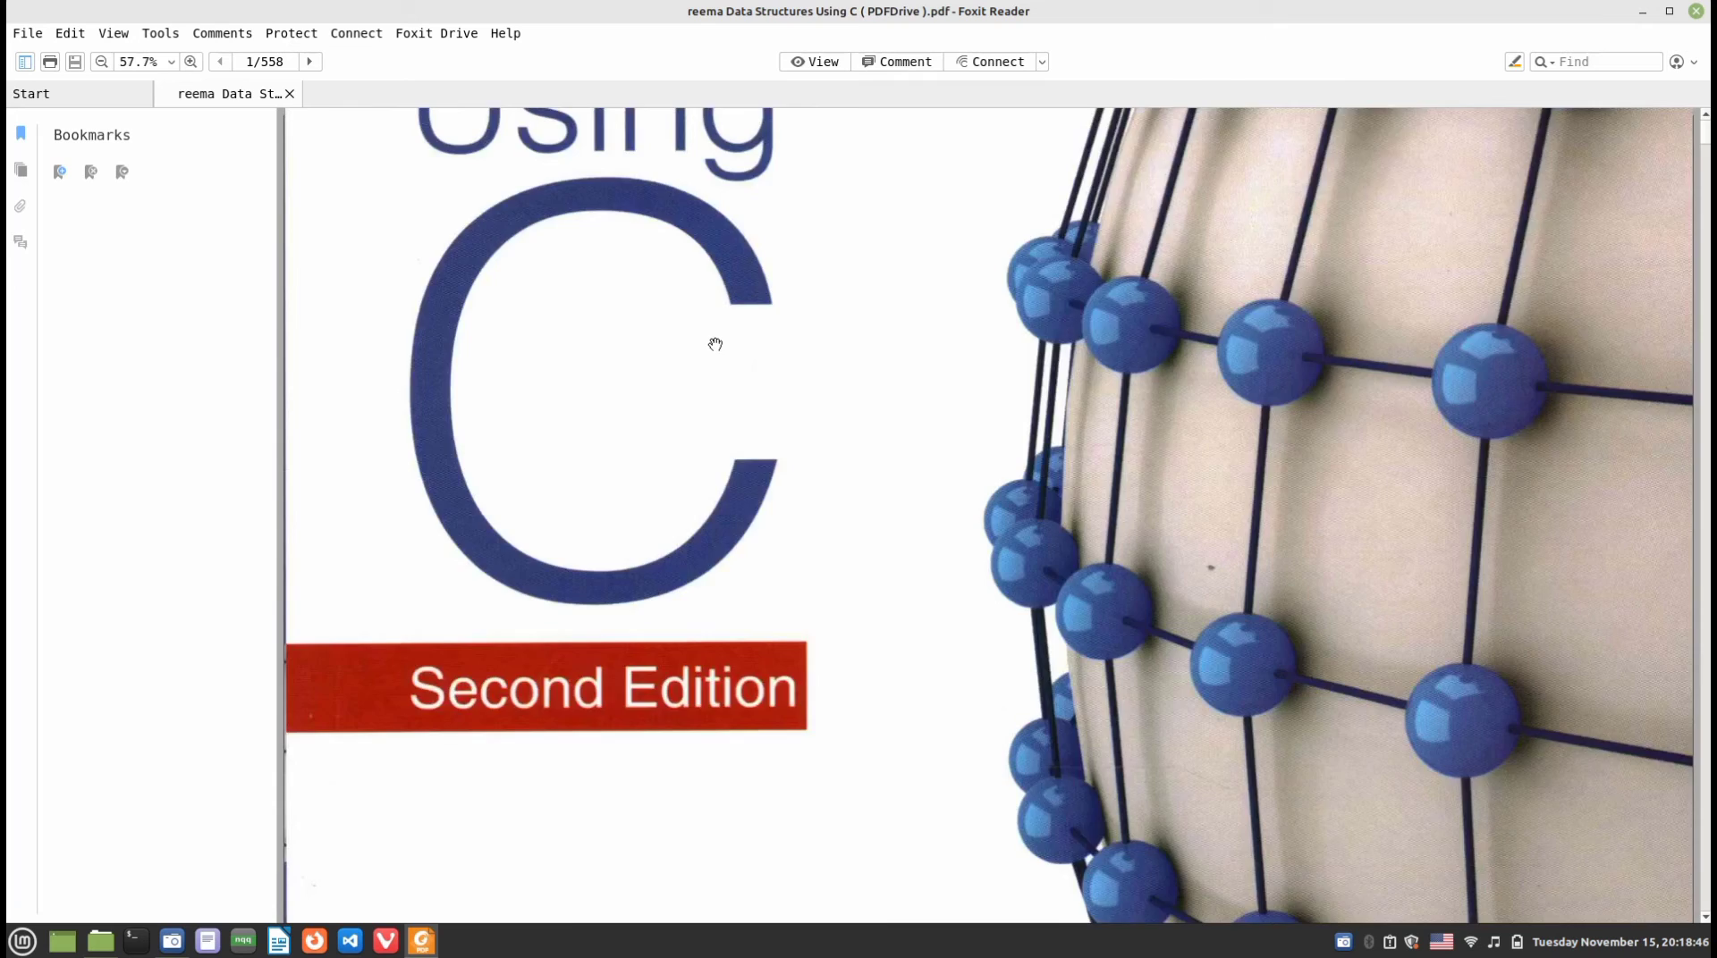
scroll(715, 344, "down", 10)
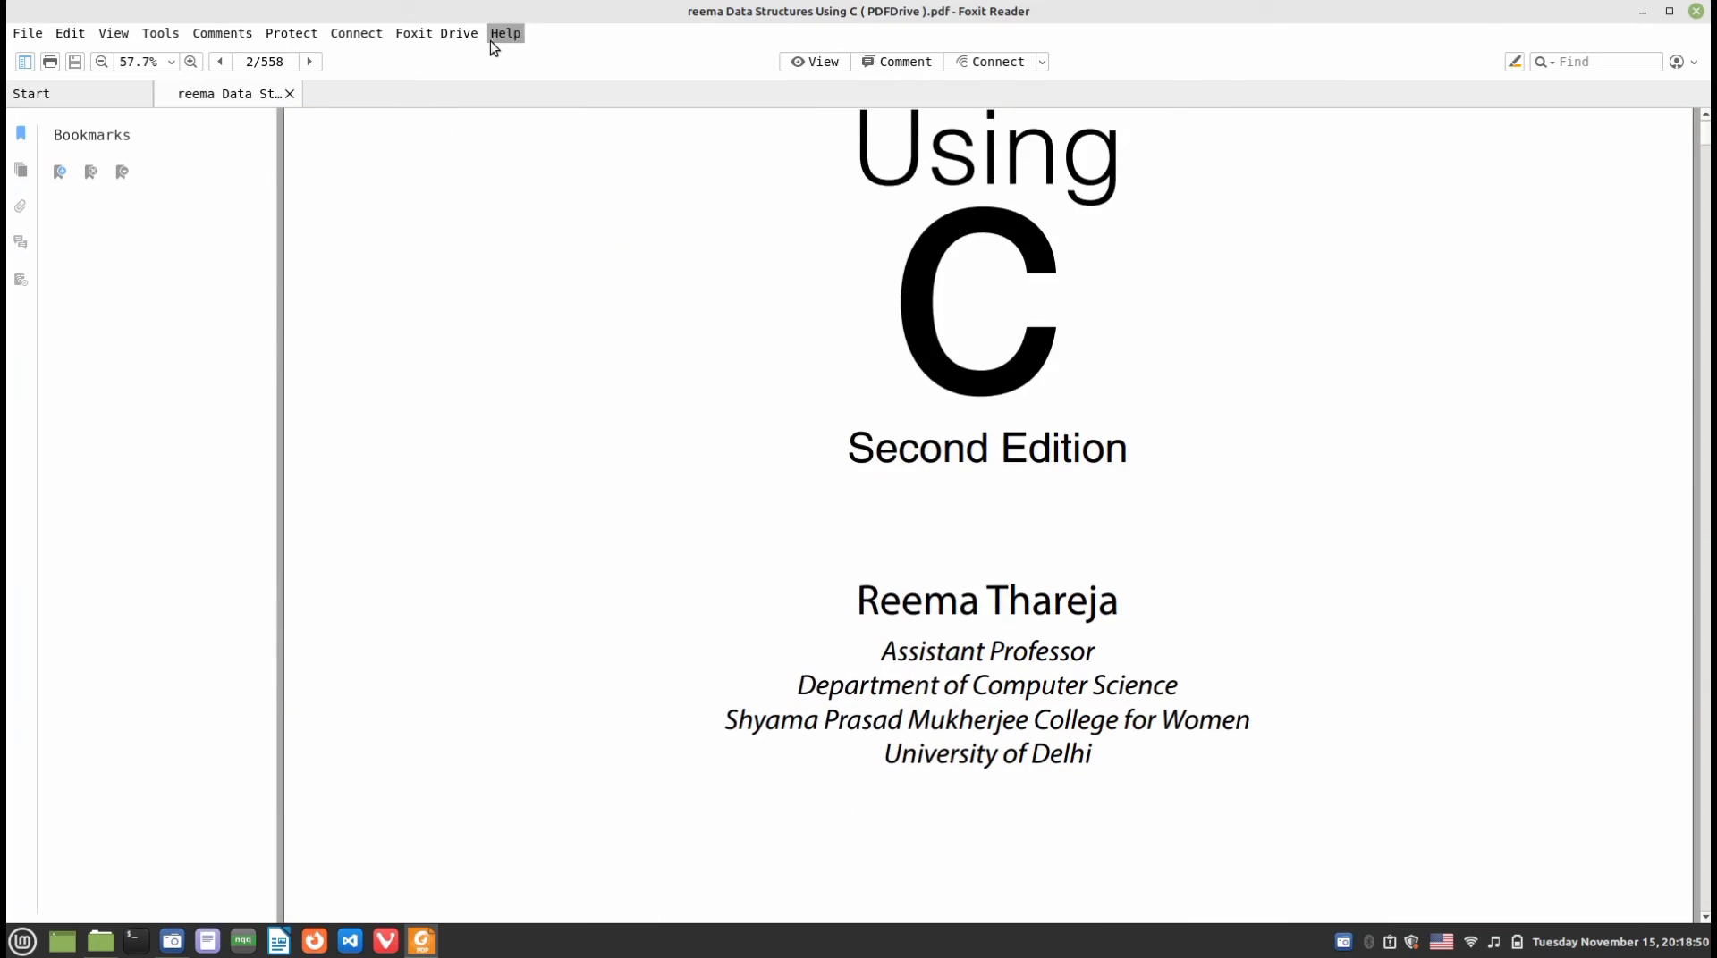
scroll(1093, 662, "down", 10)
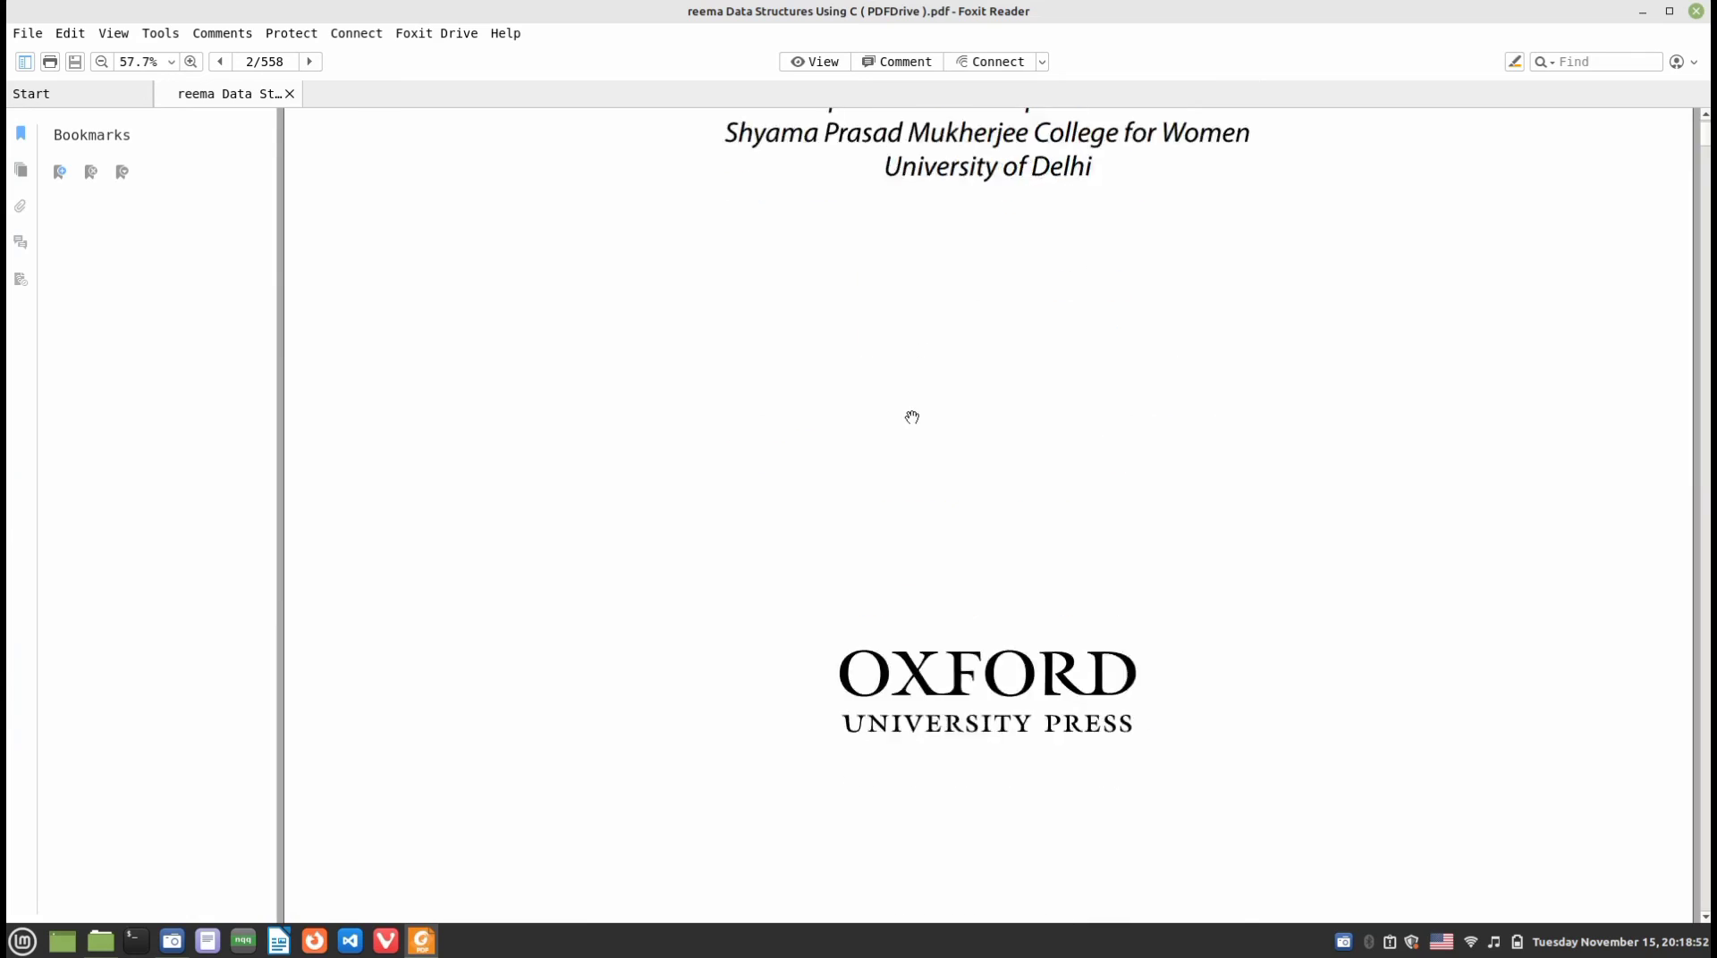
scroll(894, 375, "down", 15)
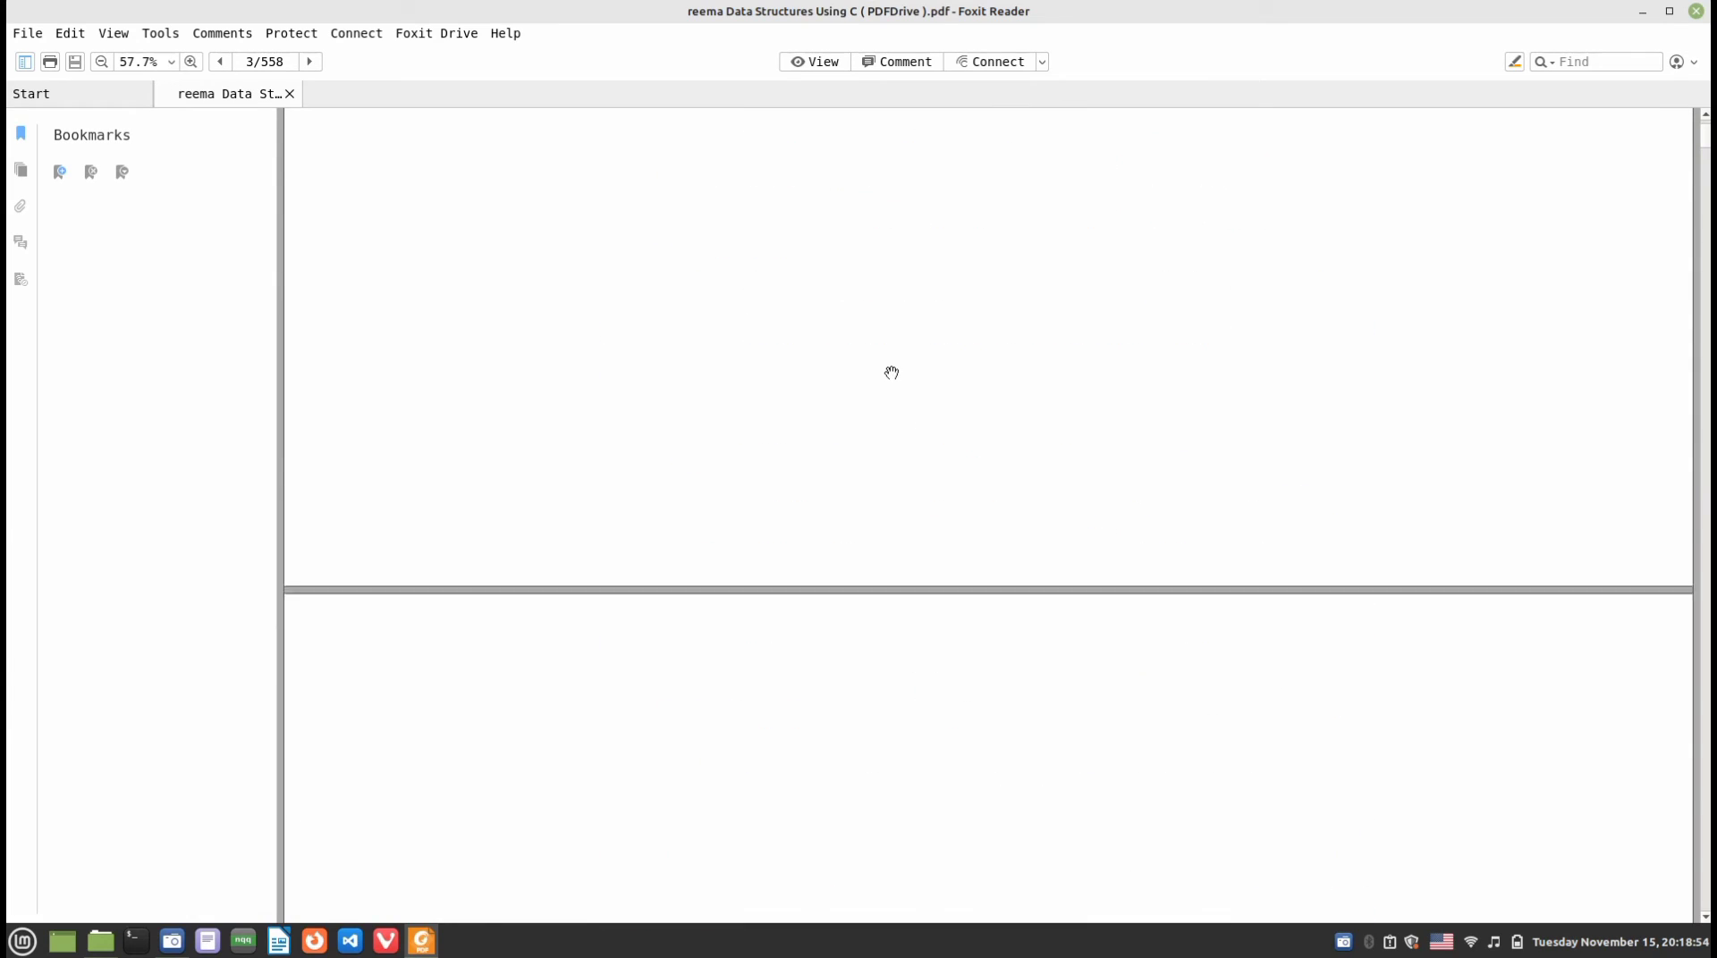
scroll(862, 369, "down", 15)
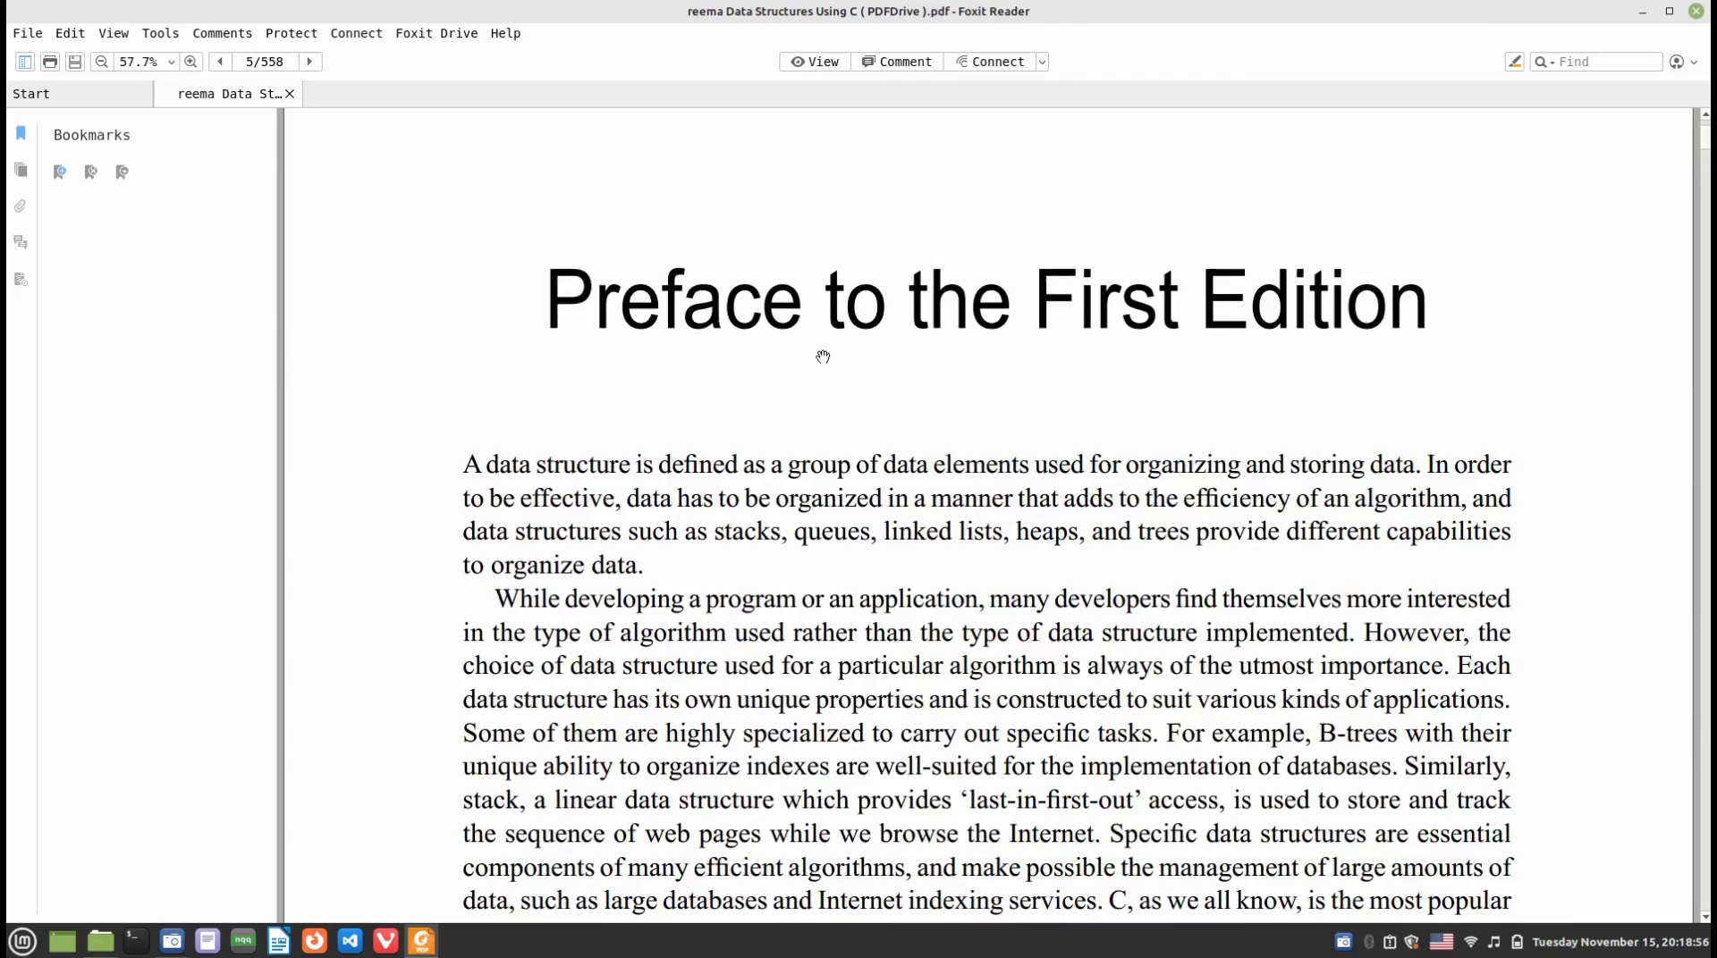
scroll(794, 357, "down", 15)
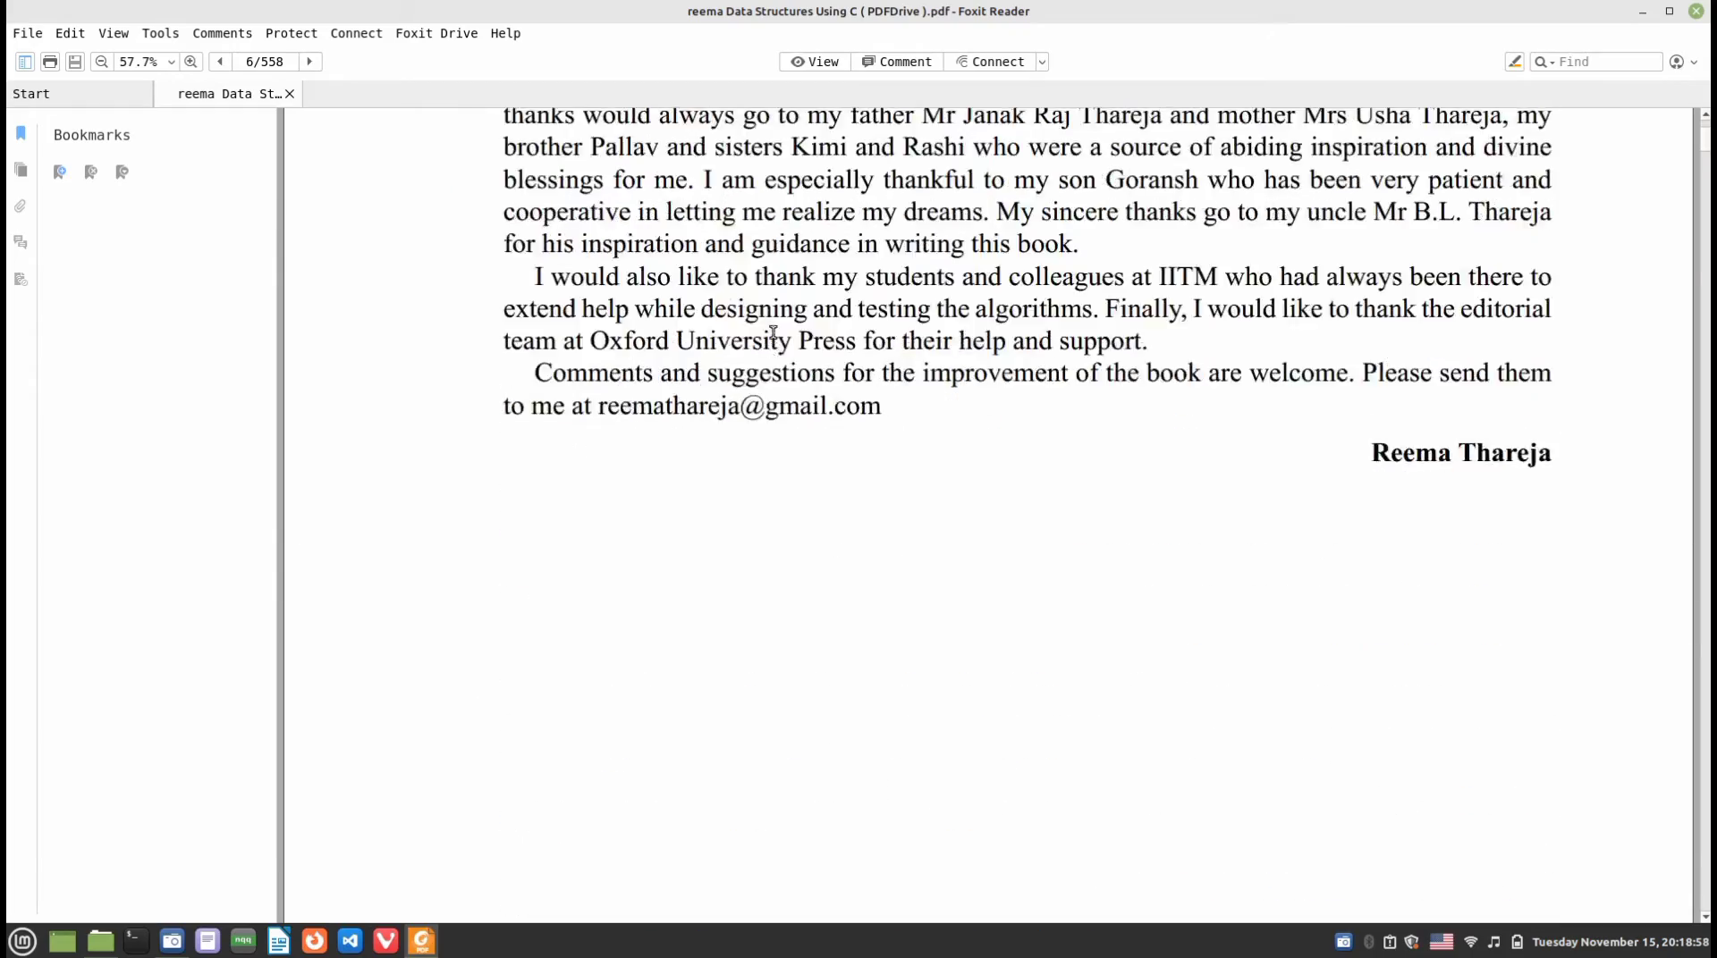
scroll(769, 322, "down", 15)
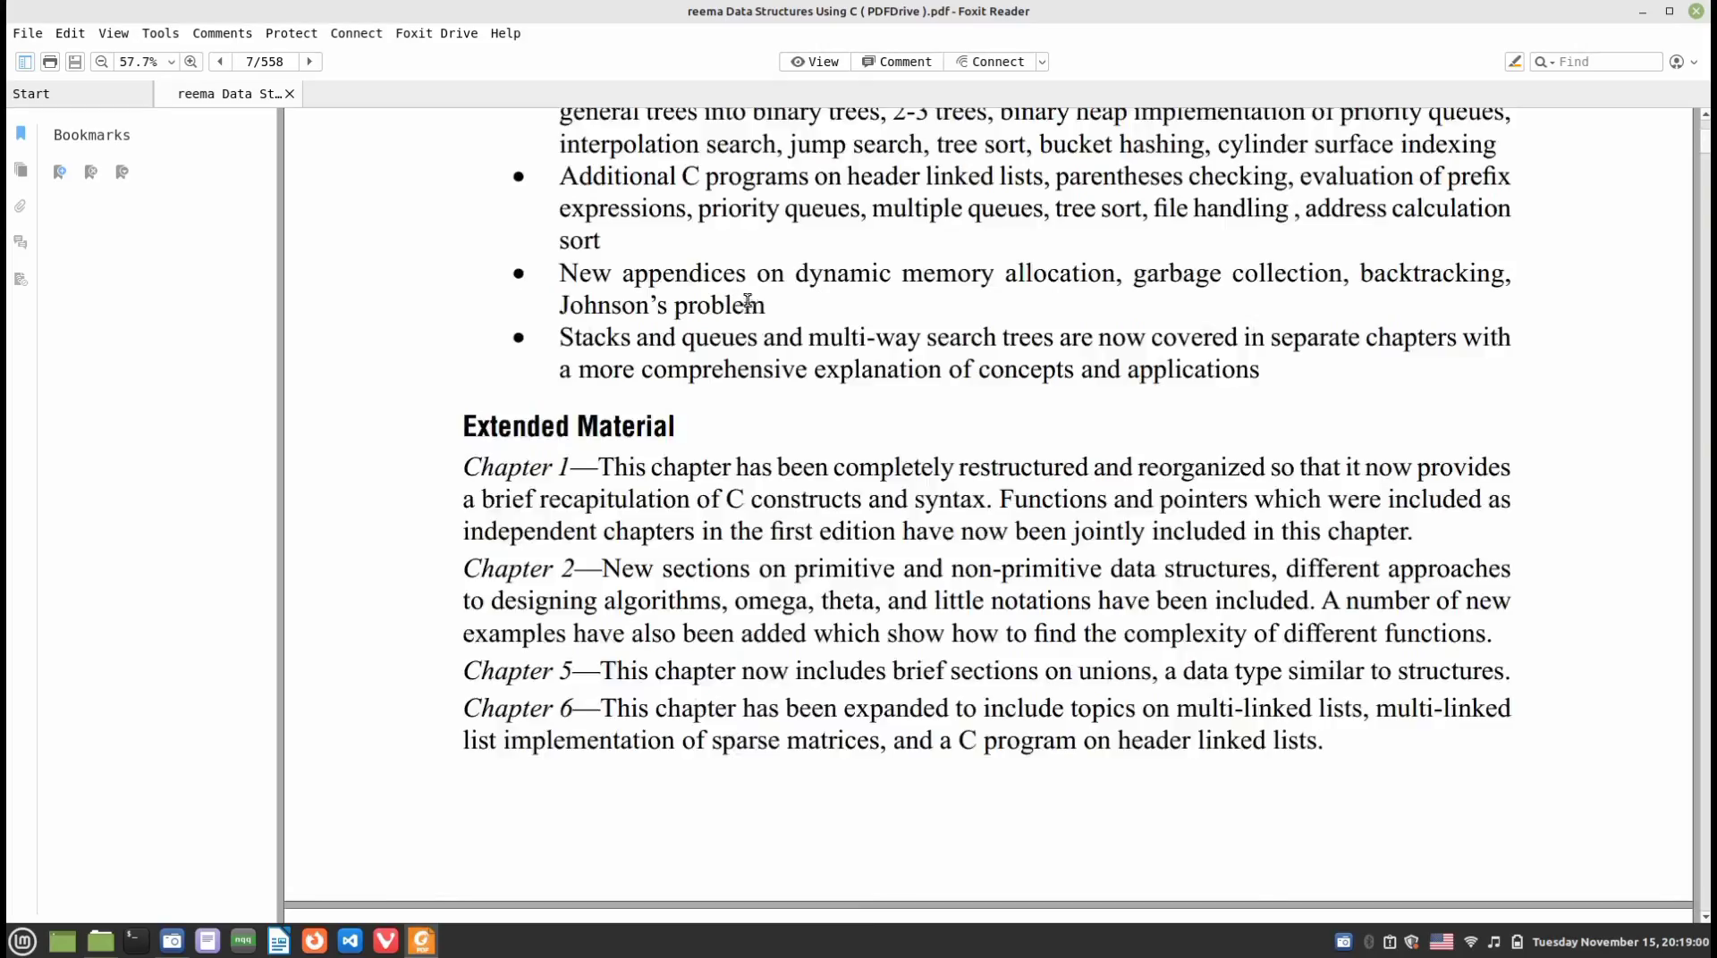
scroll(737, 287, "down", 15)
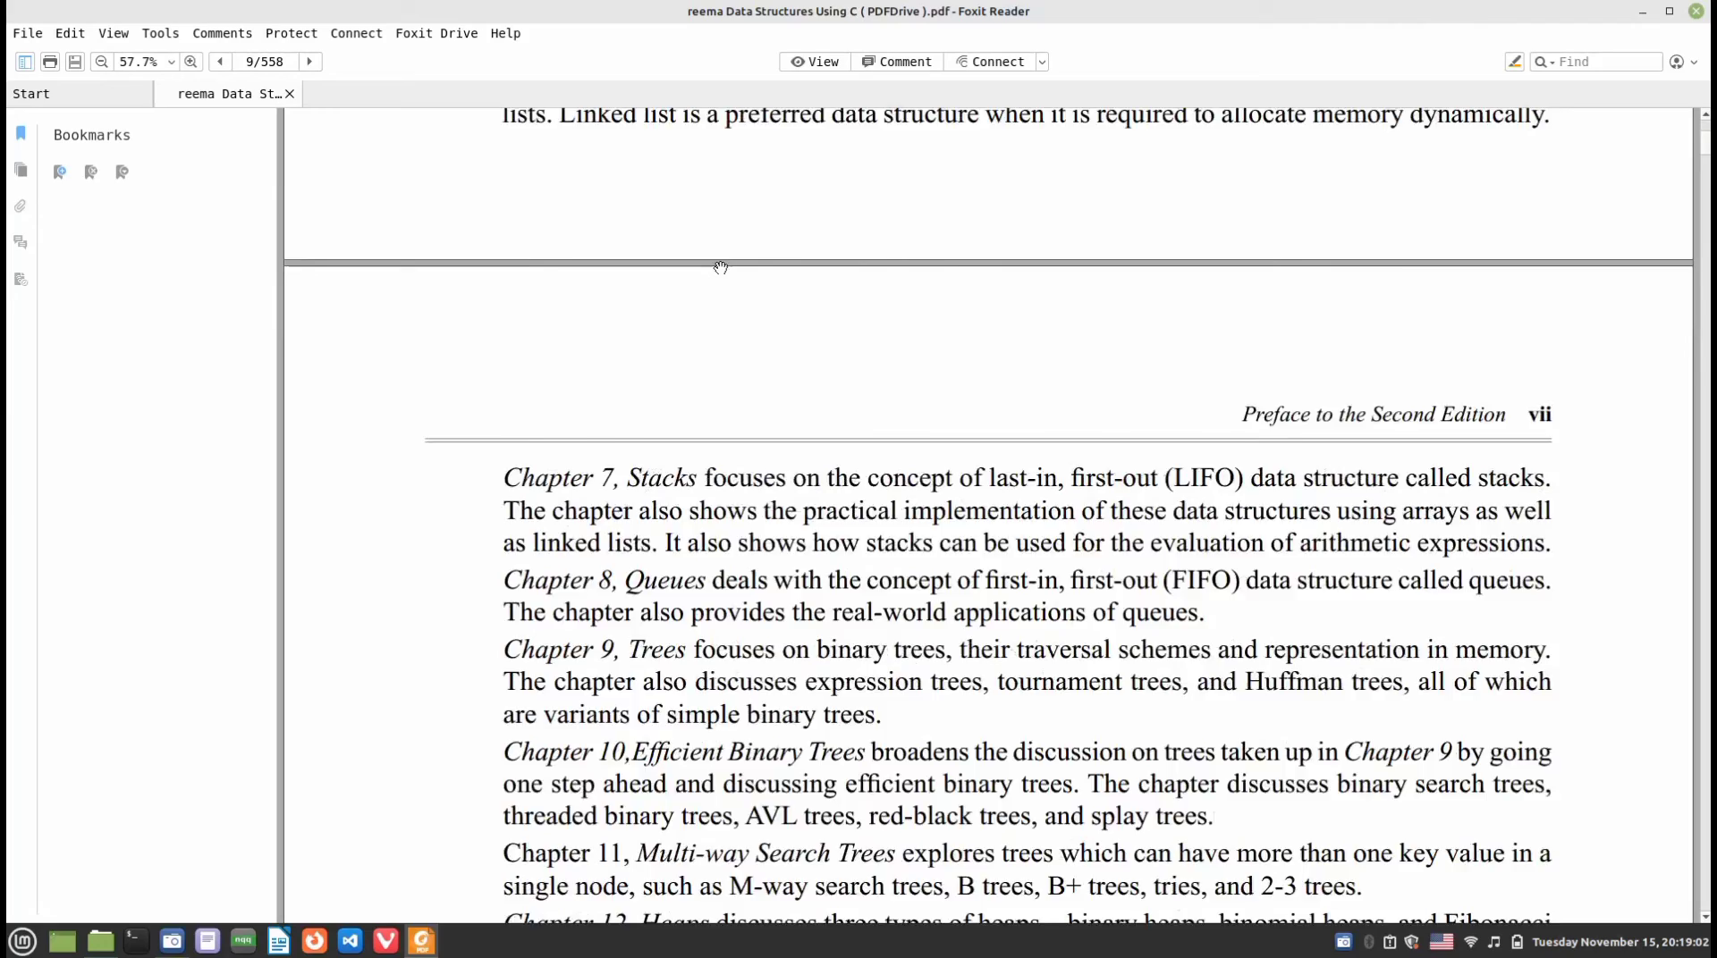
scroll(717, 264, "down", 12)
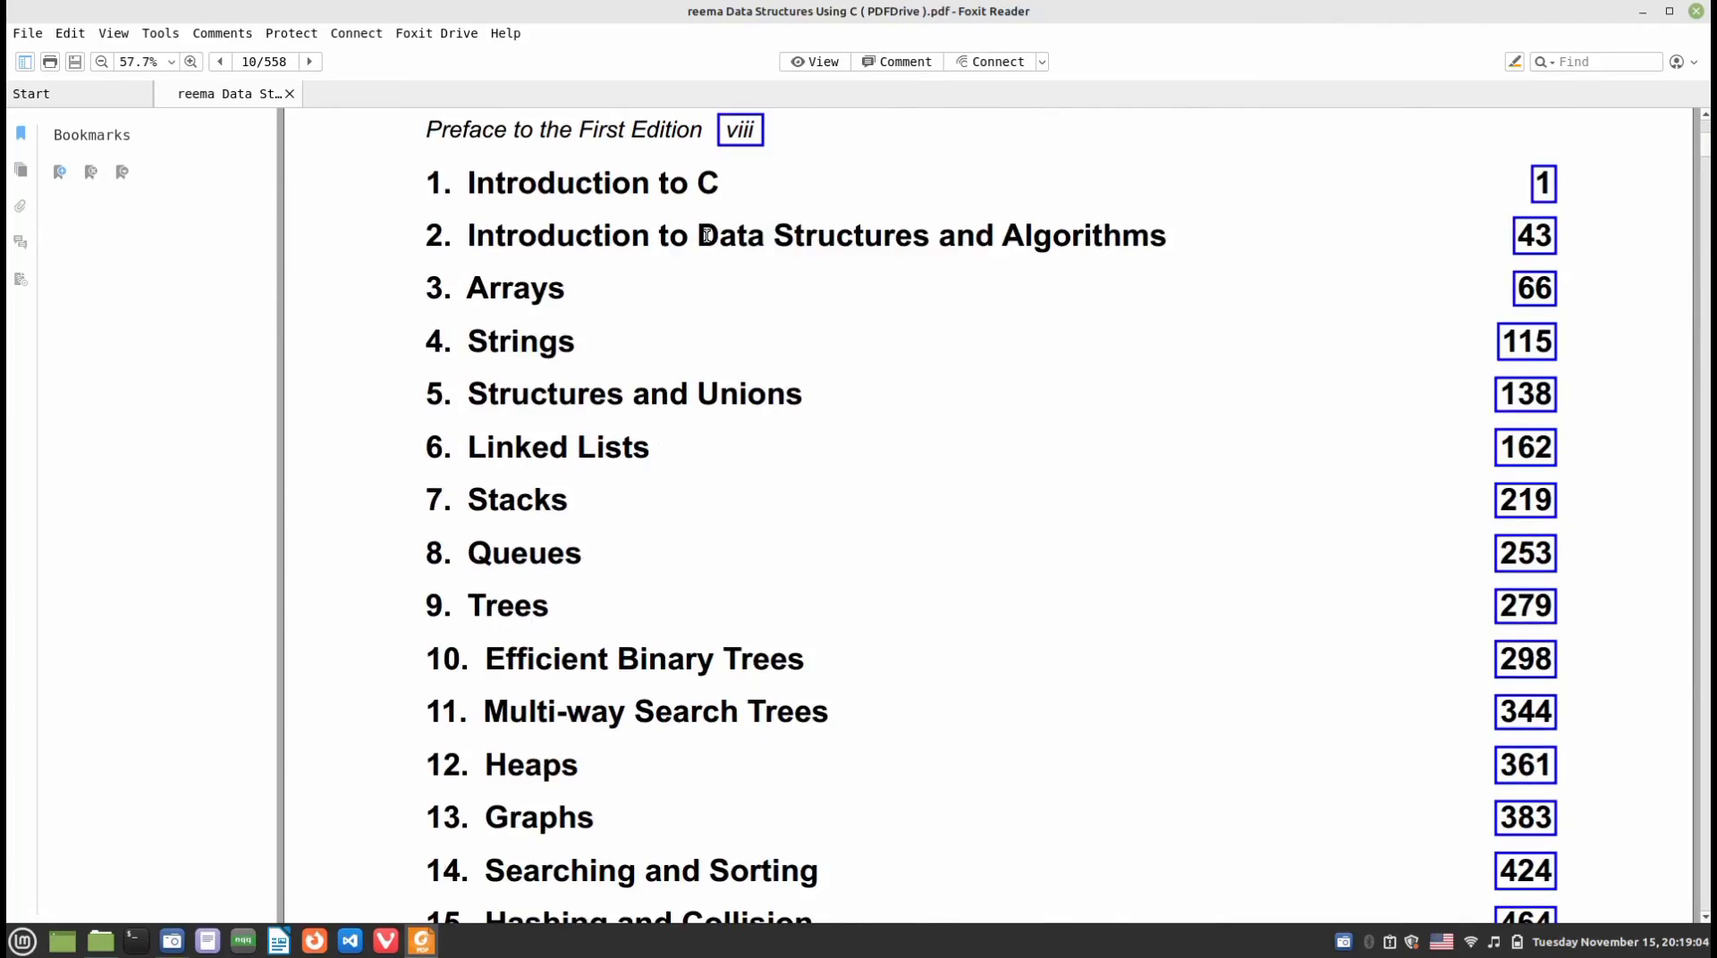
scroll(951, 305, "up", 3)
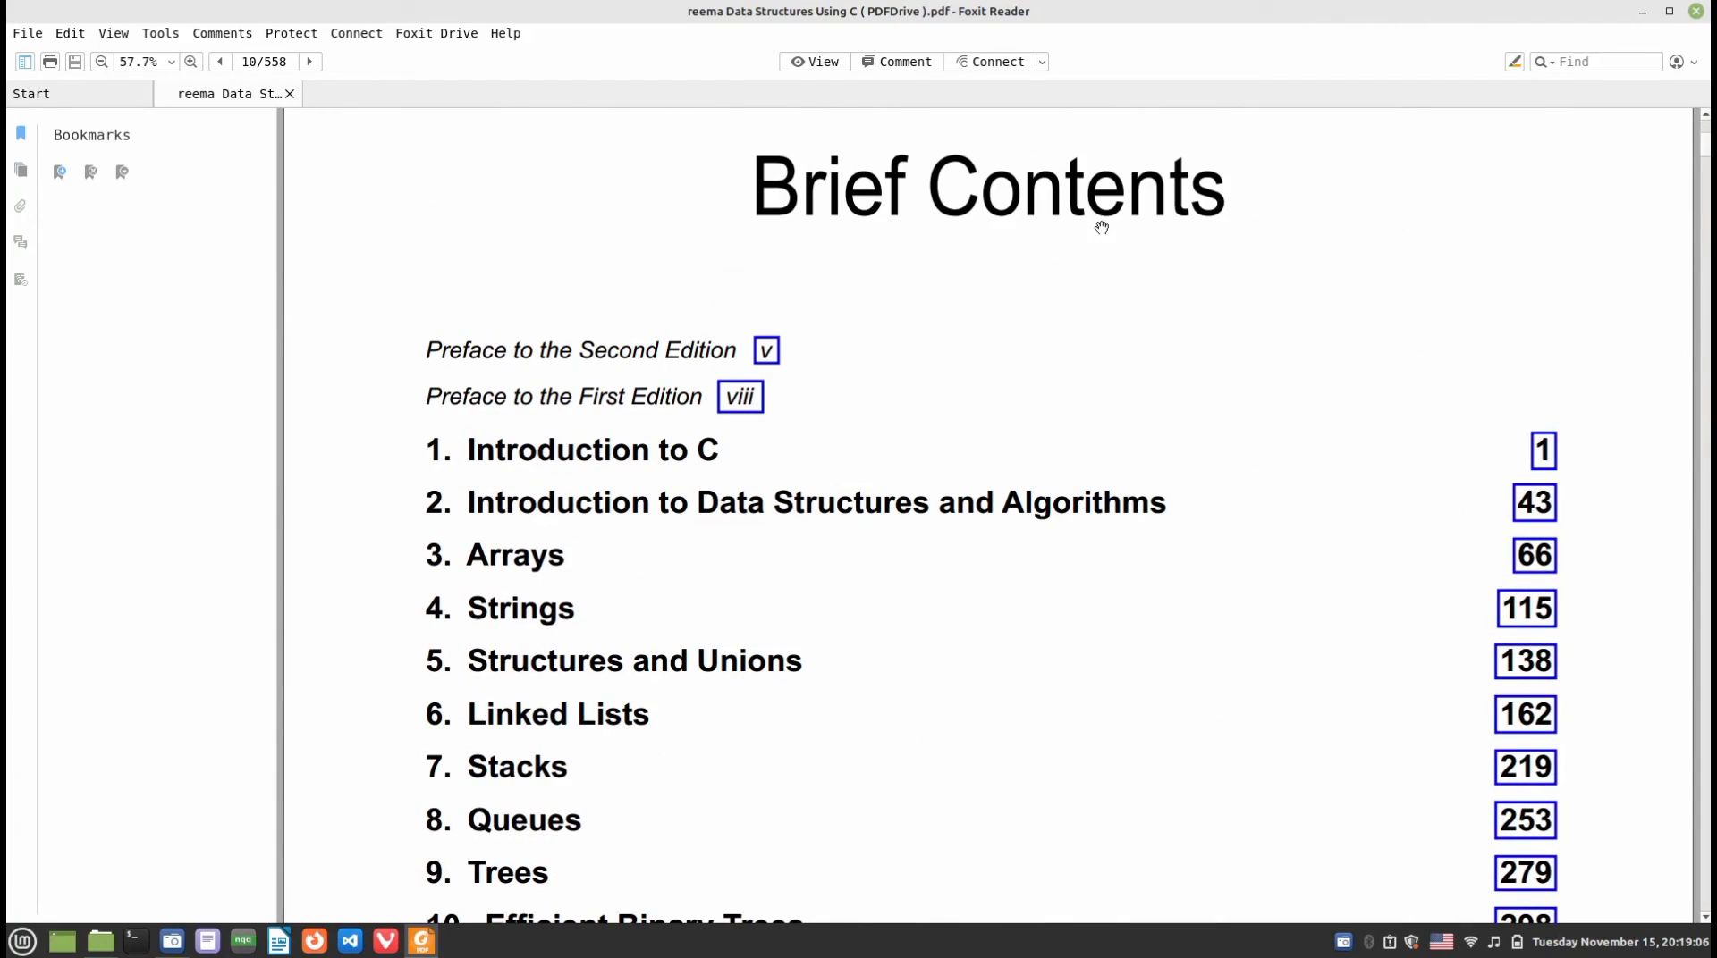
left_click_drag(783, 215, 1122, 236)
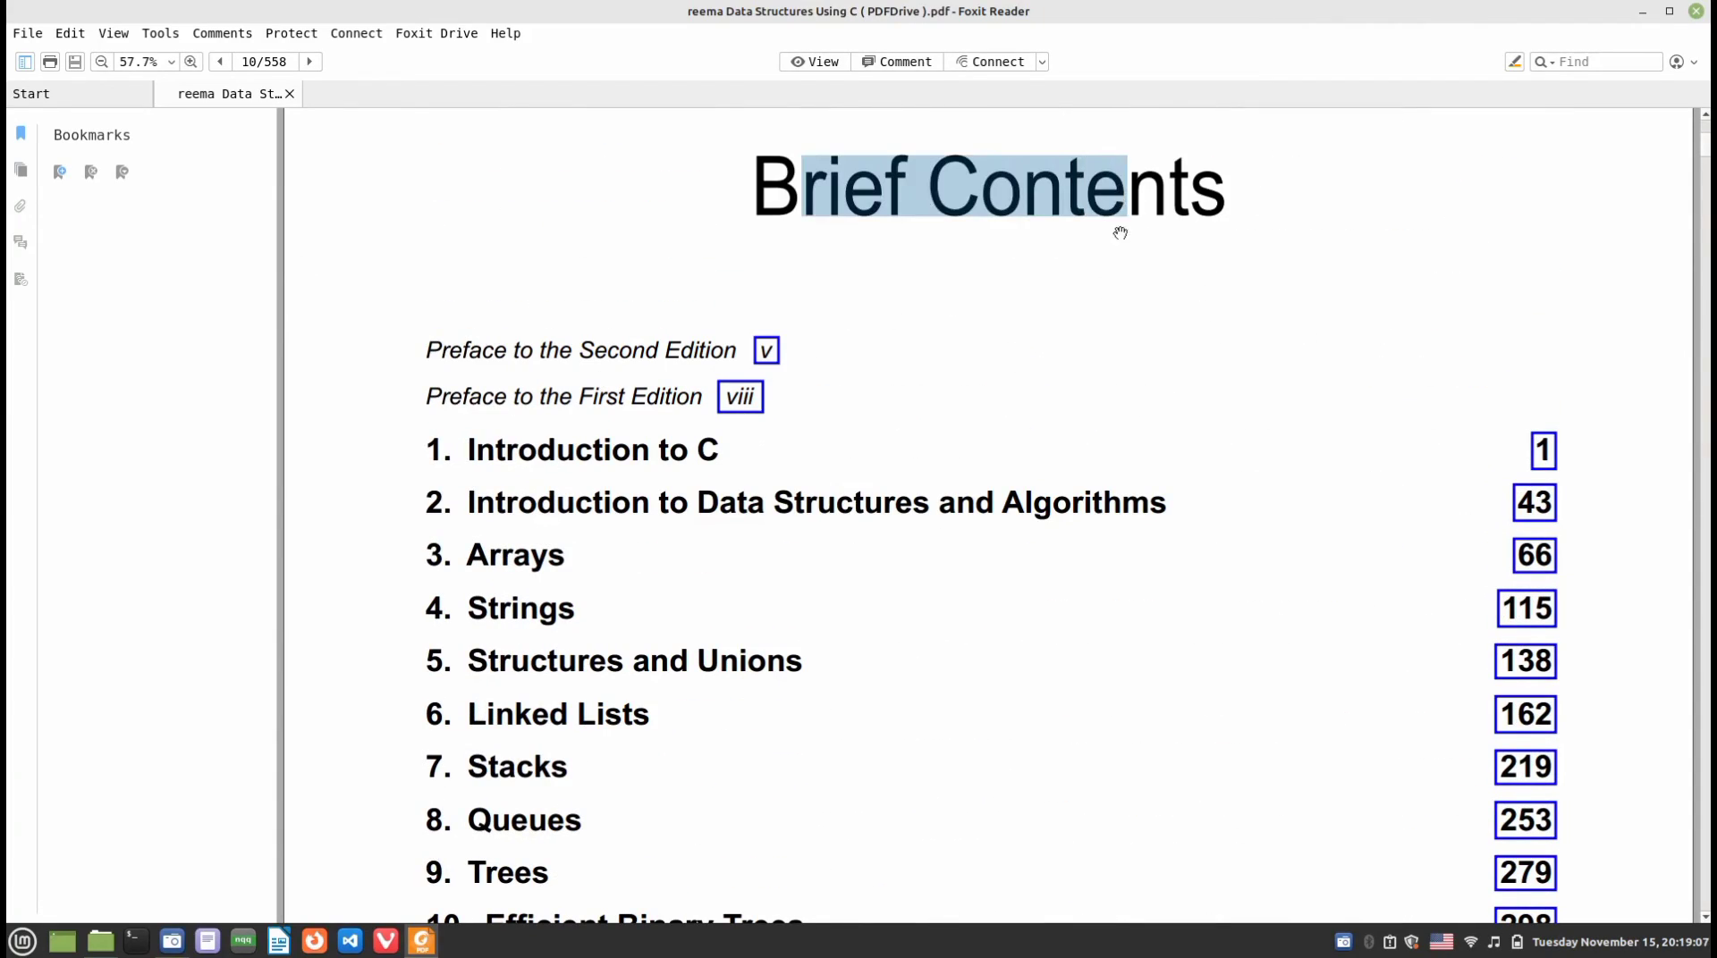
left_click(1697, 10)
Reopen the reema Data Structures Using C PDF from the books folder in Foxit Reader
left_click(1283, 172)
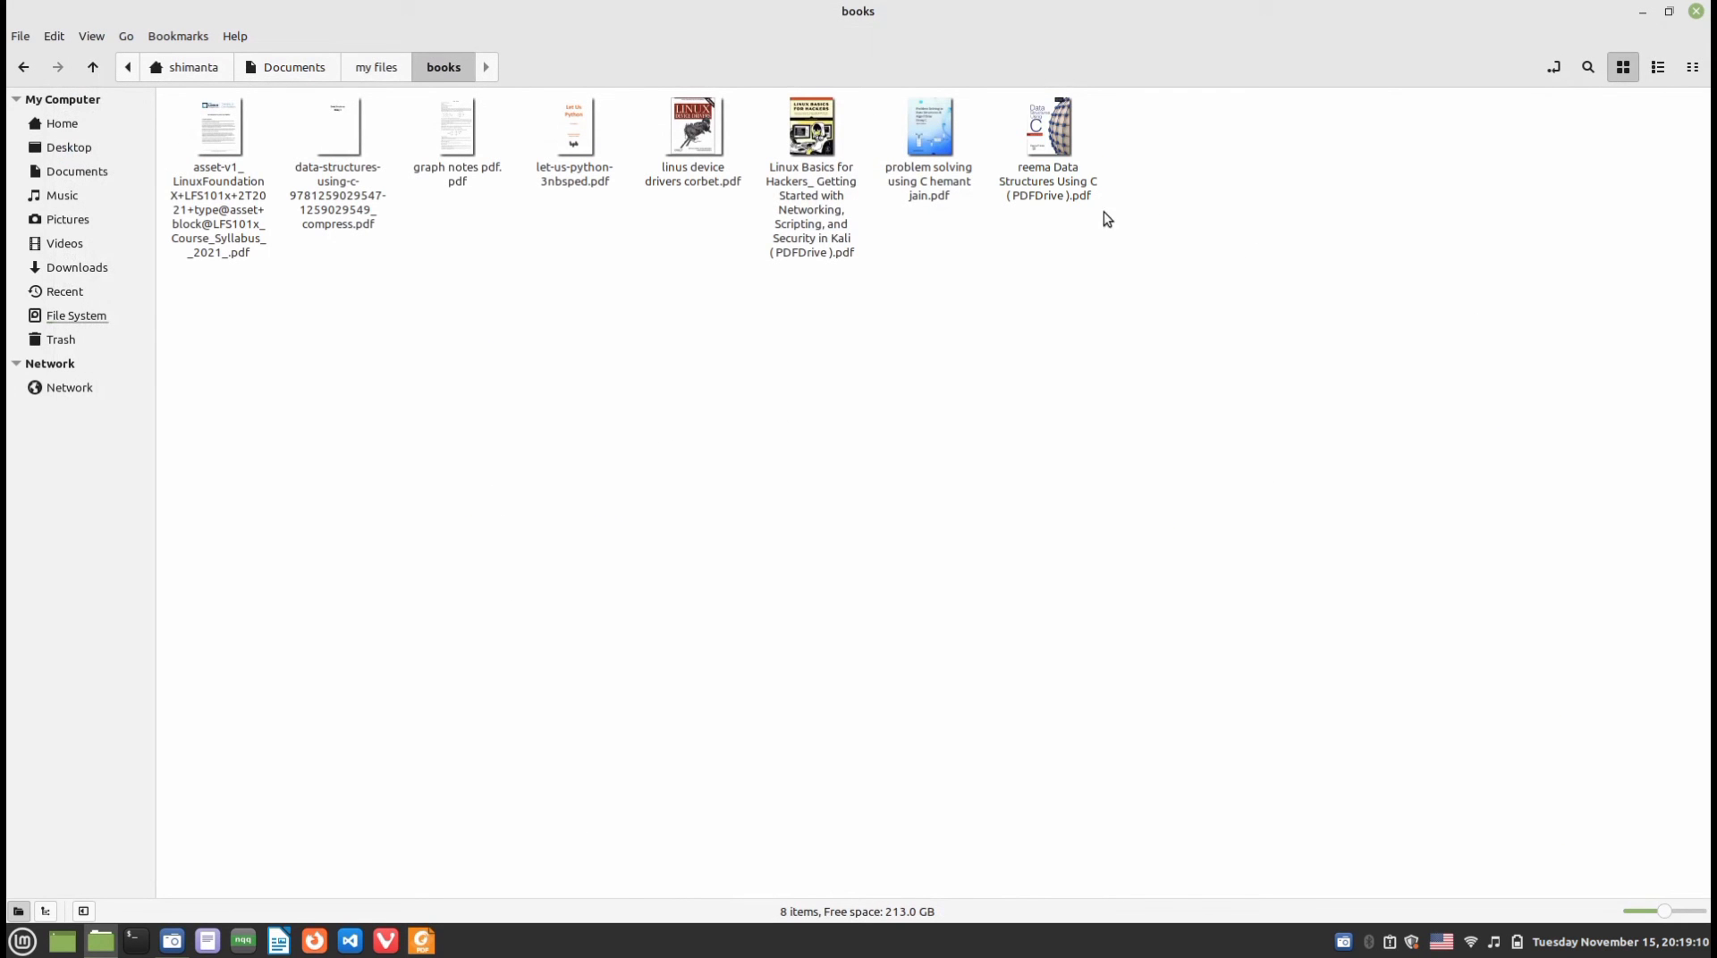
double_click(1047, 190)
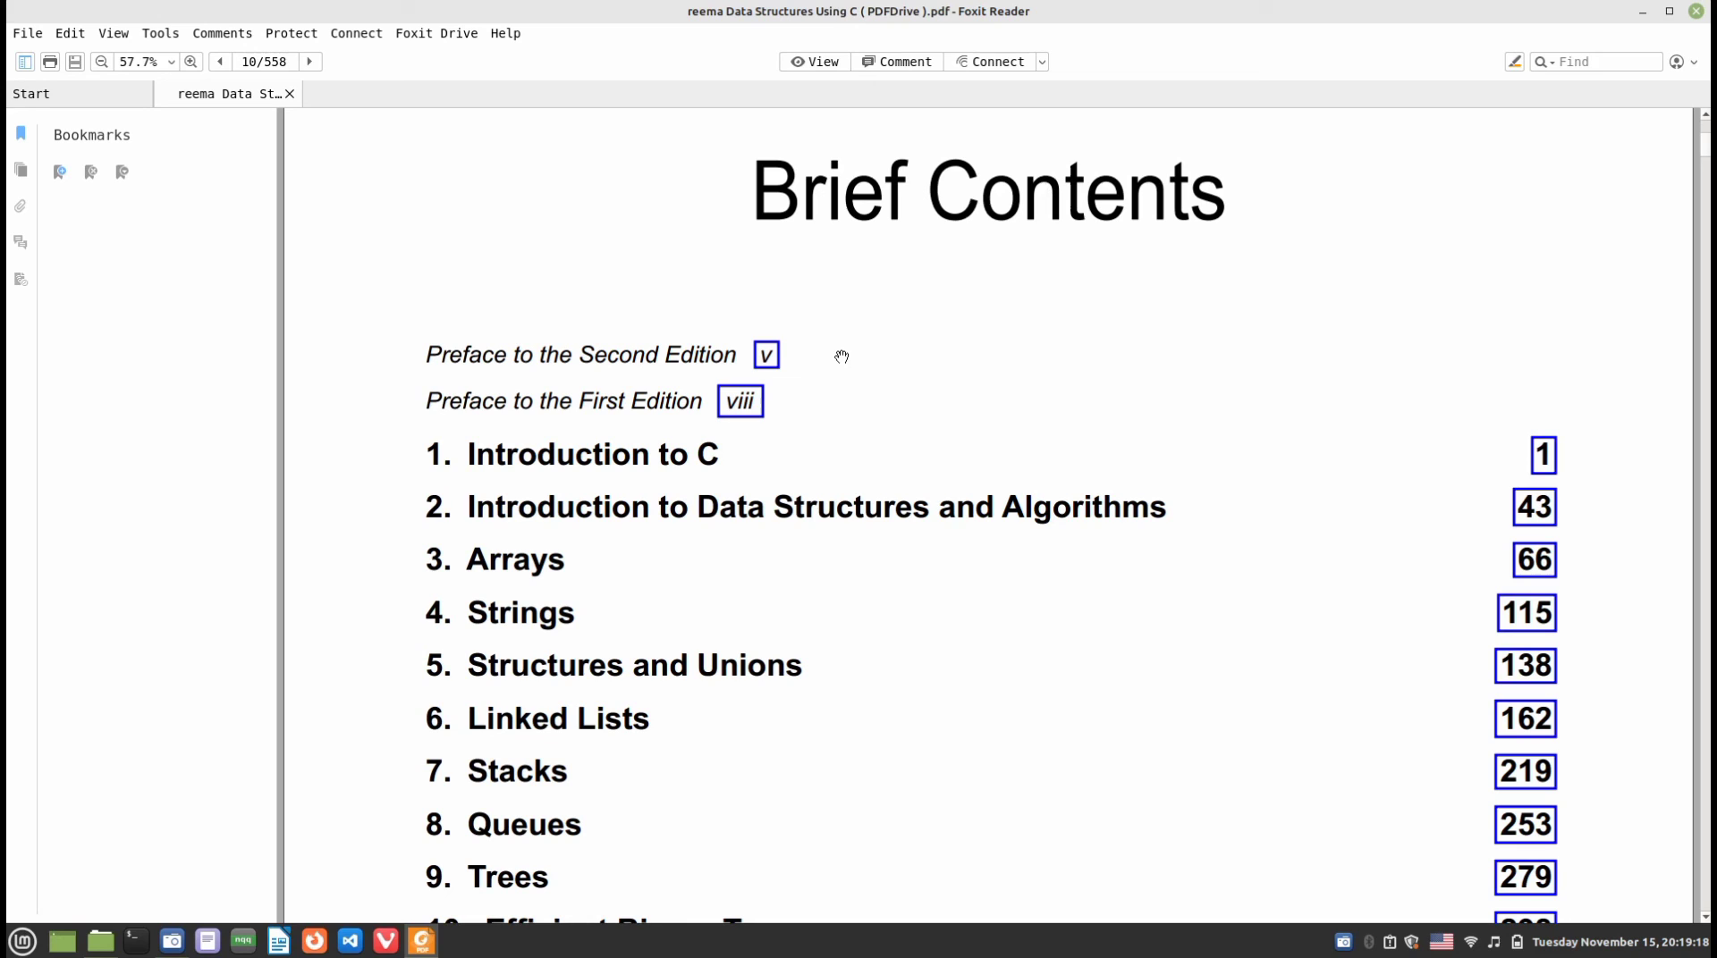
Close Foxit and confirm in the reema PDF's Properties that Foxit Reader is the default PDF application
left_click(1696, 11)
right_click(1044, 177)
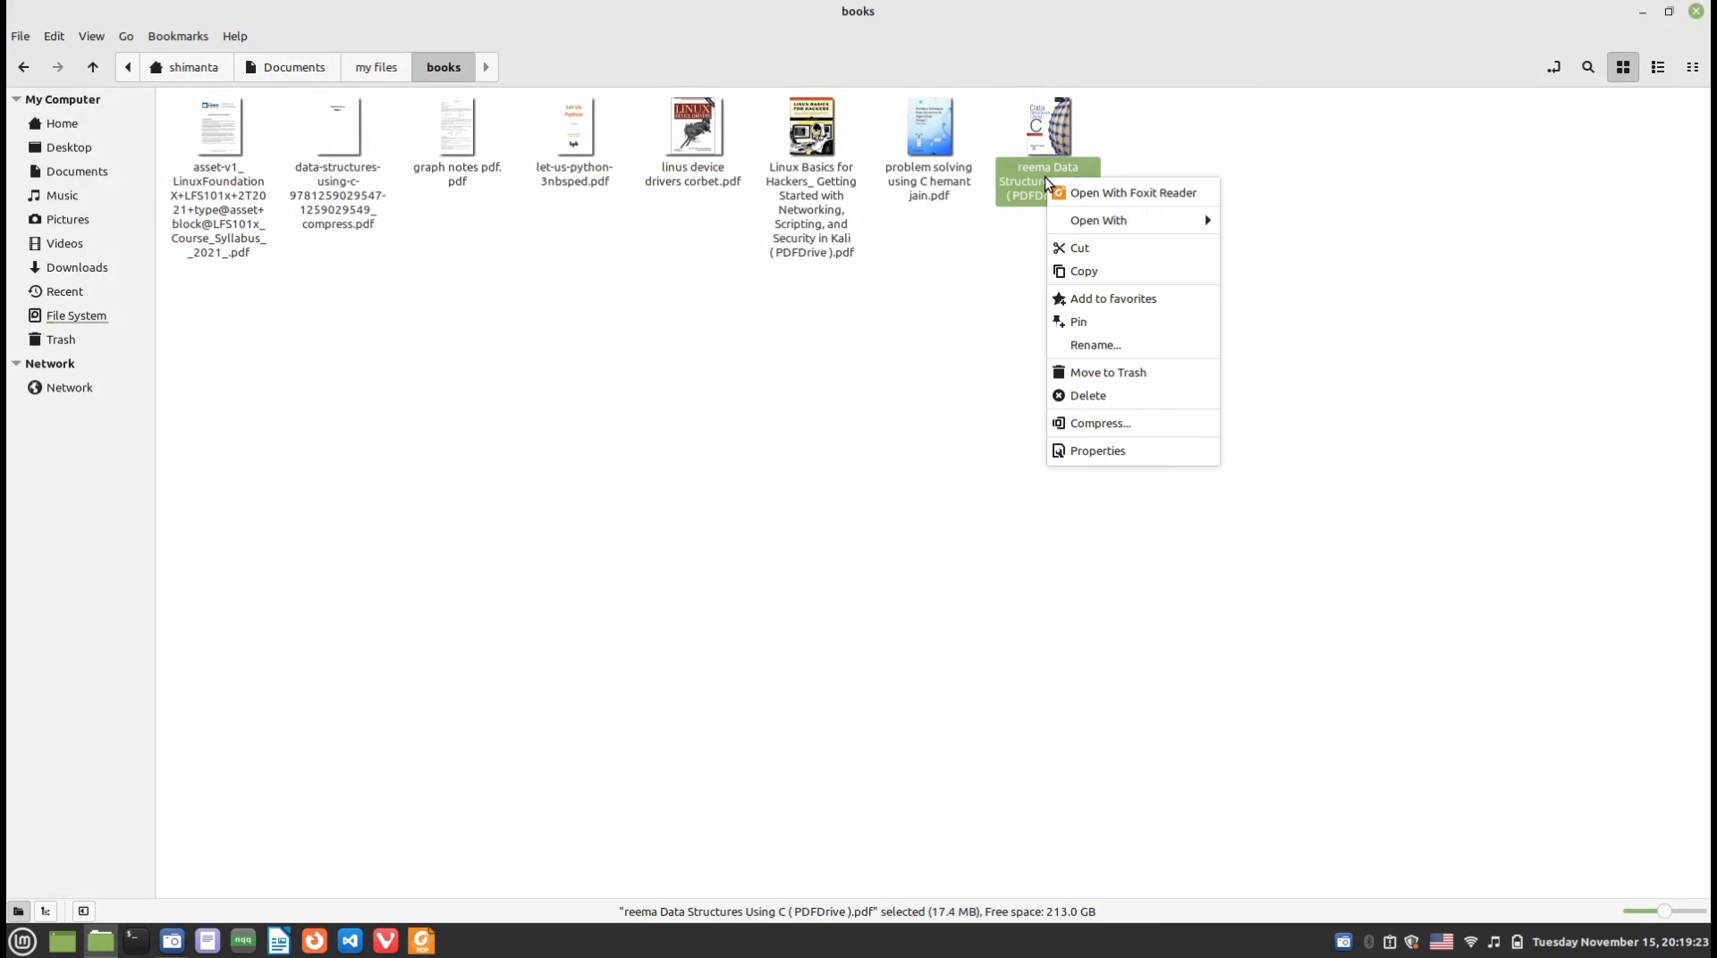
left_click(1109, 450)
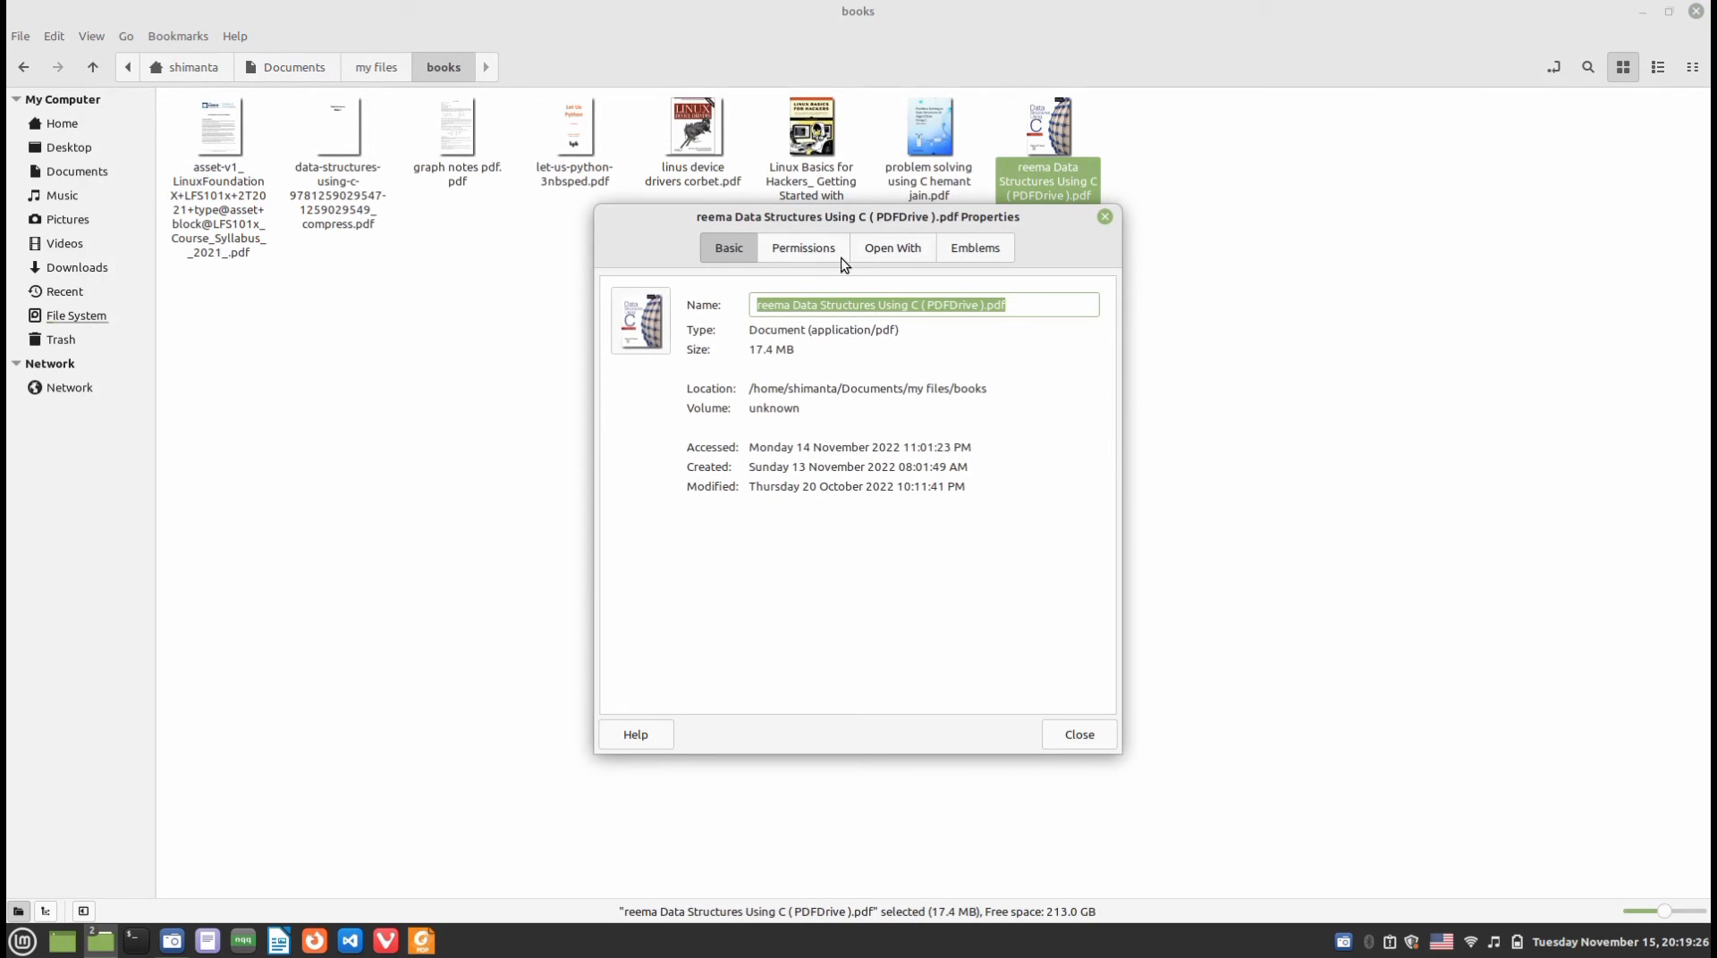
left_click(879, 250)
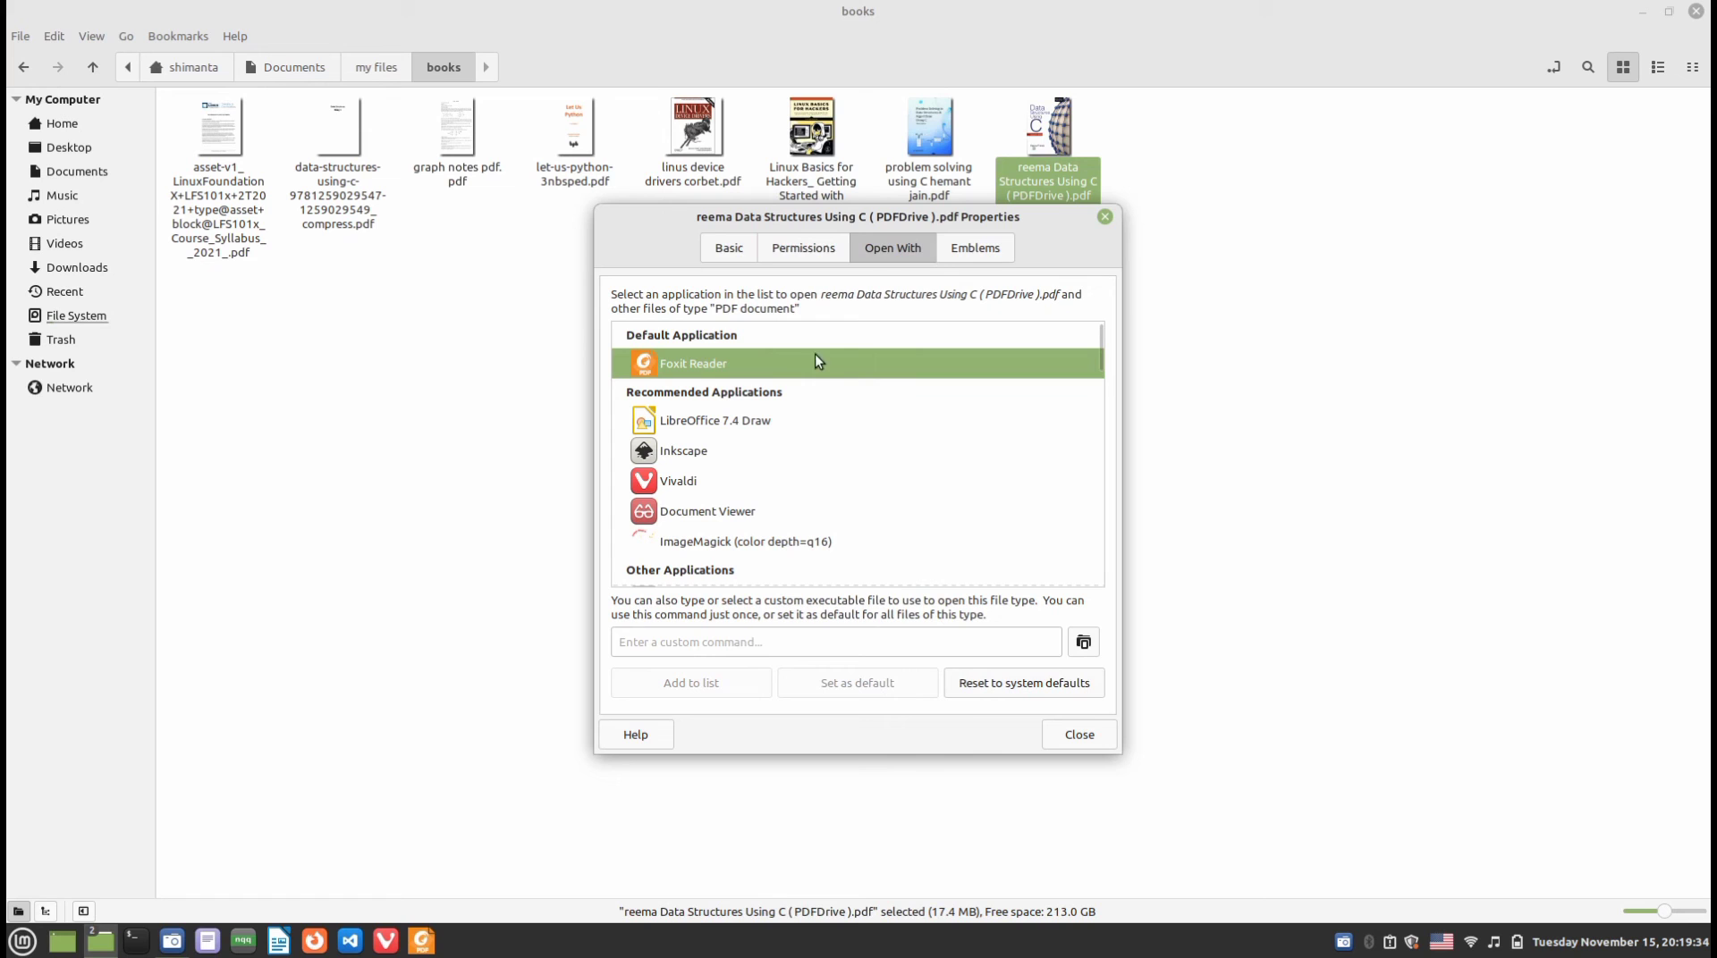
left_click(1079, 735)
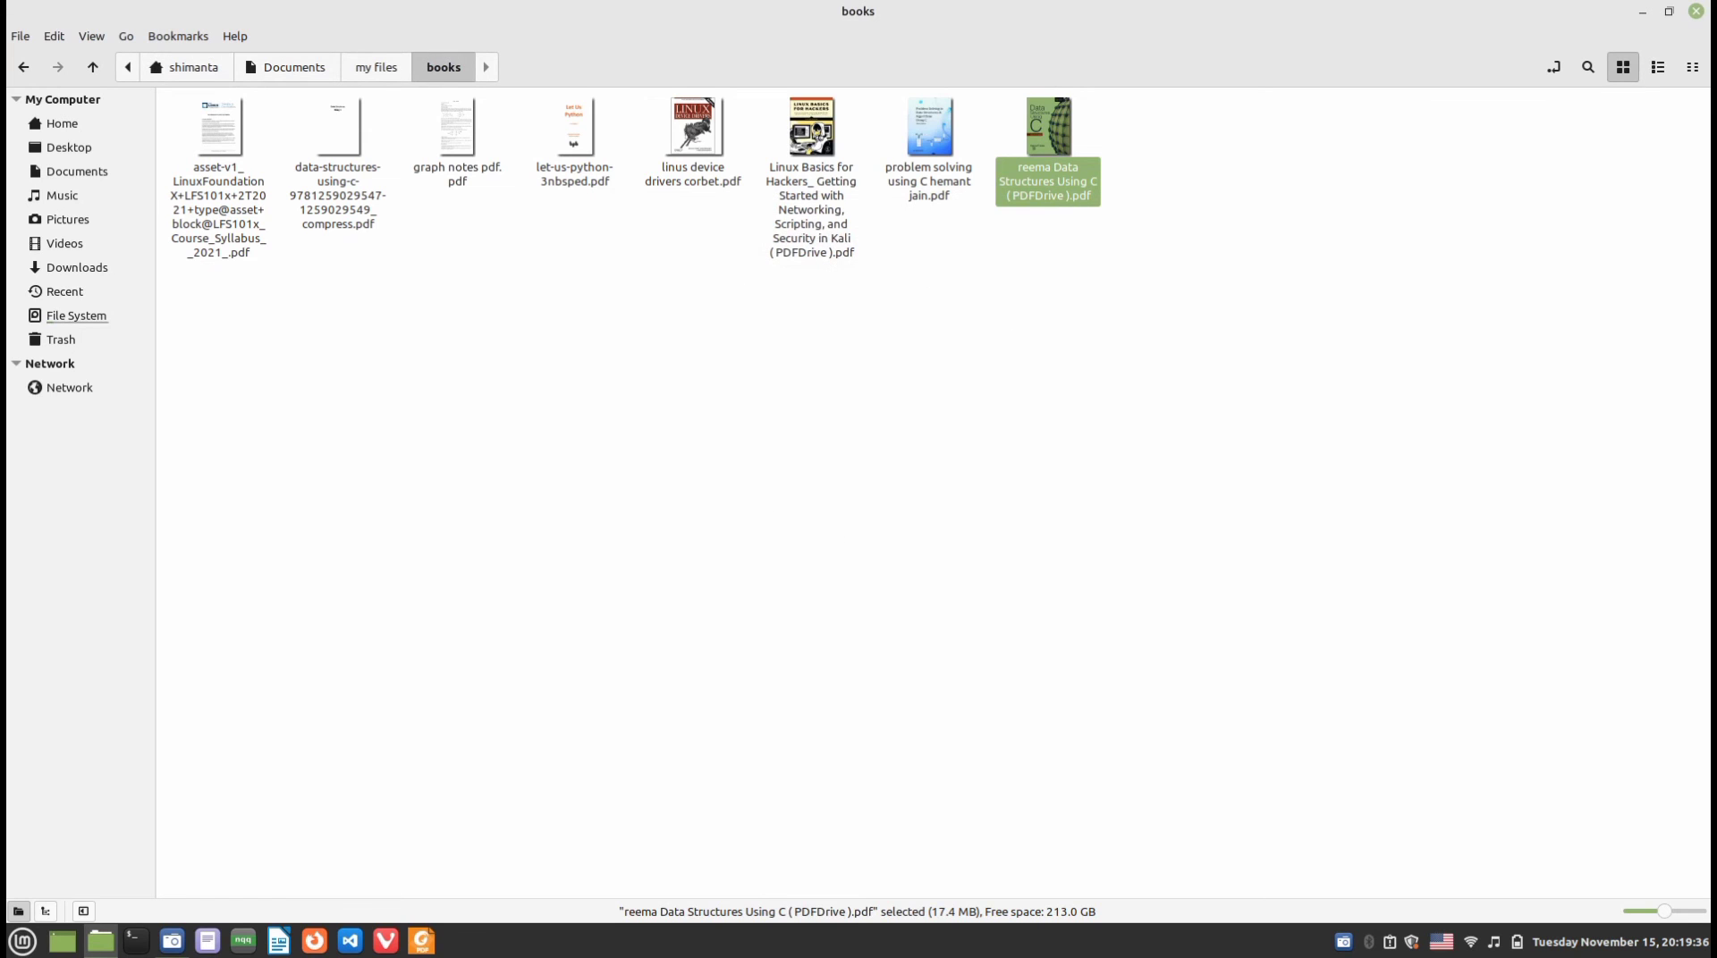
Close the Nemo window and restore SimpleScreenRecorder from the taskbar
left_click(1696, 11)
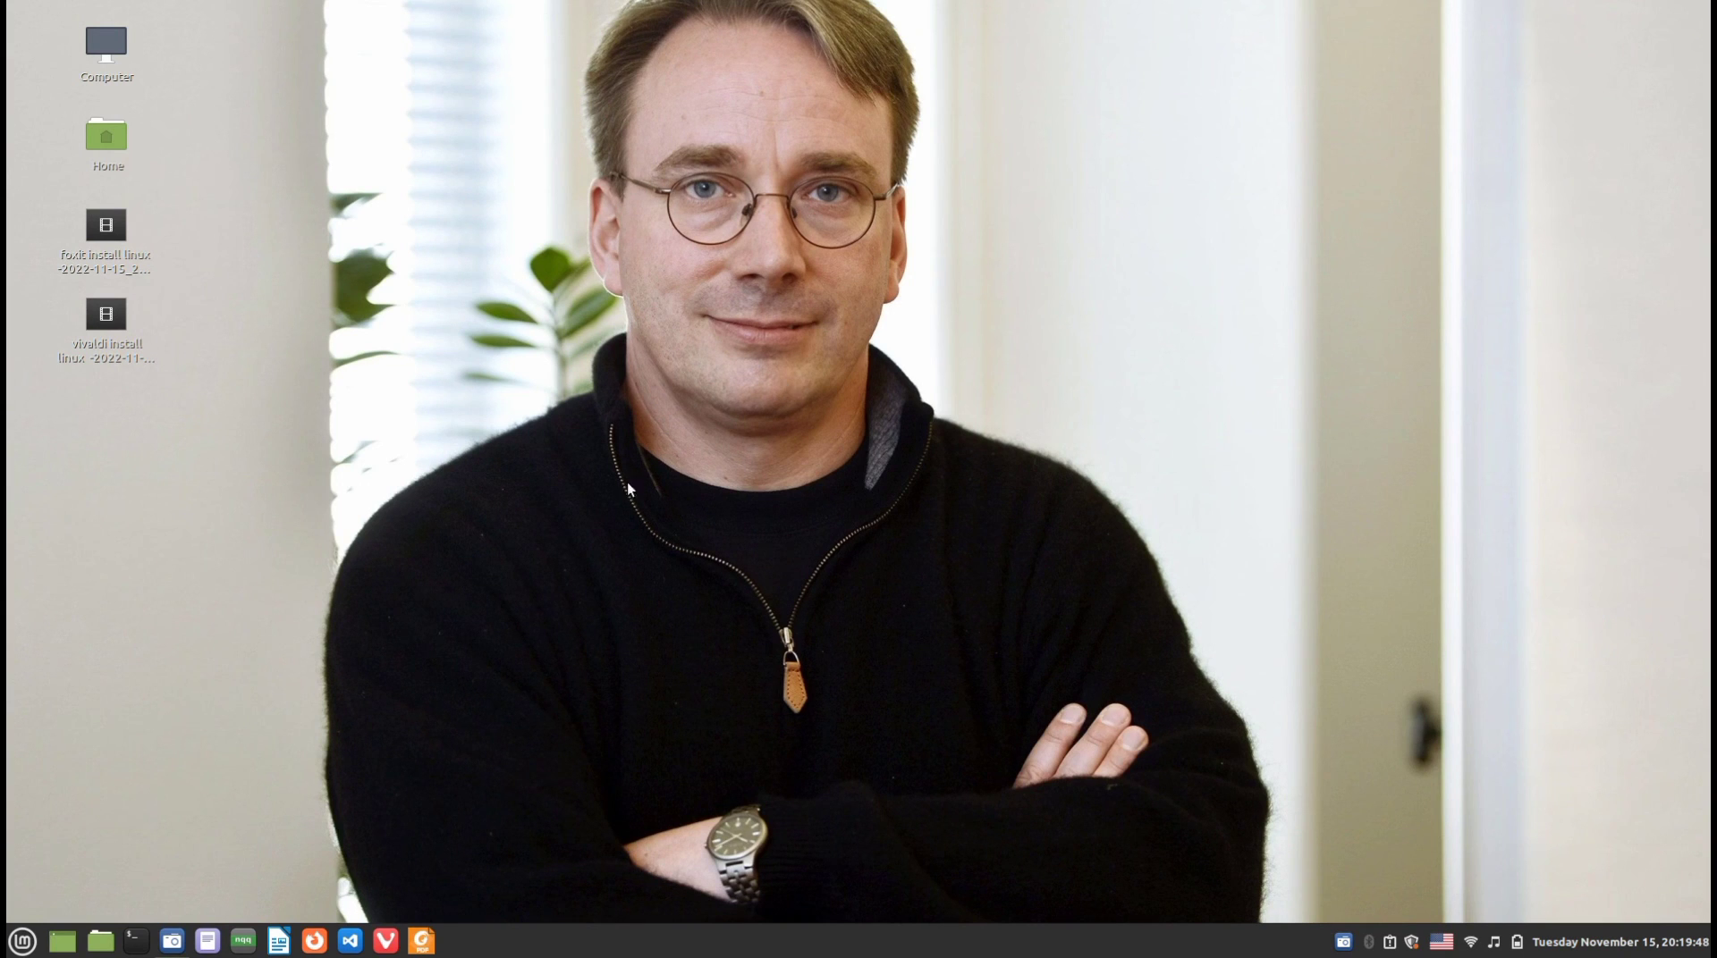
left_click(174, 943)
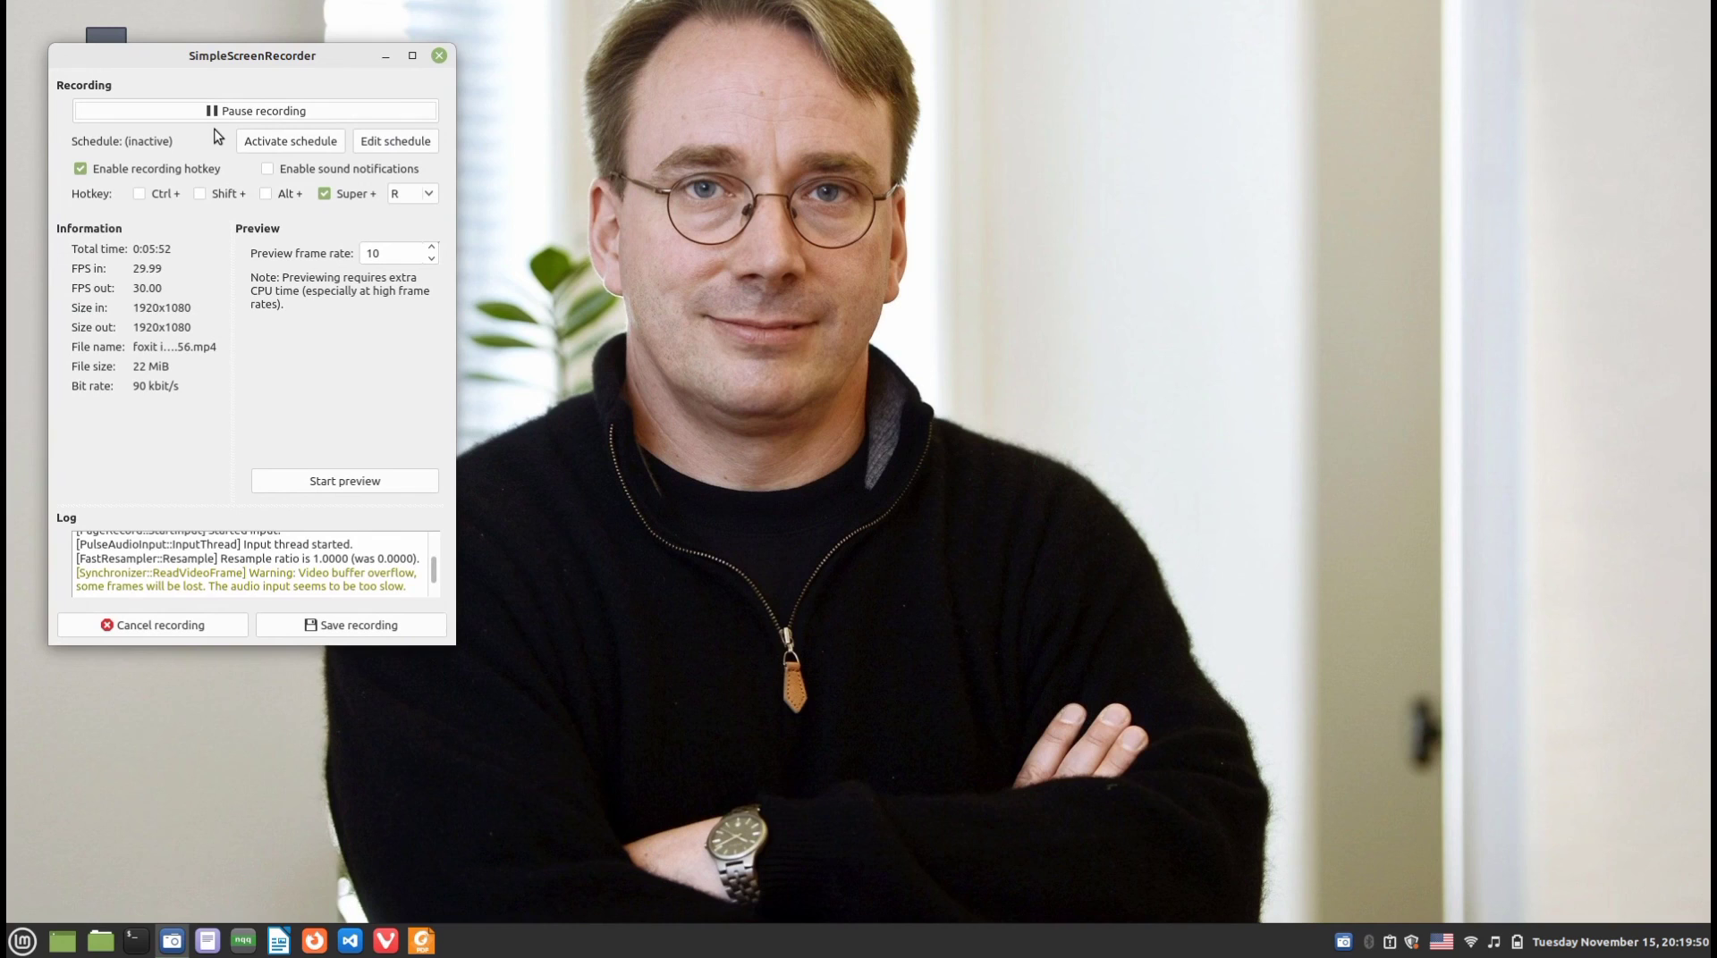